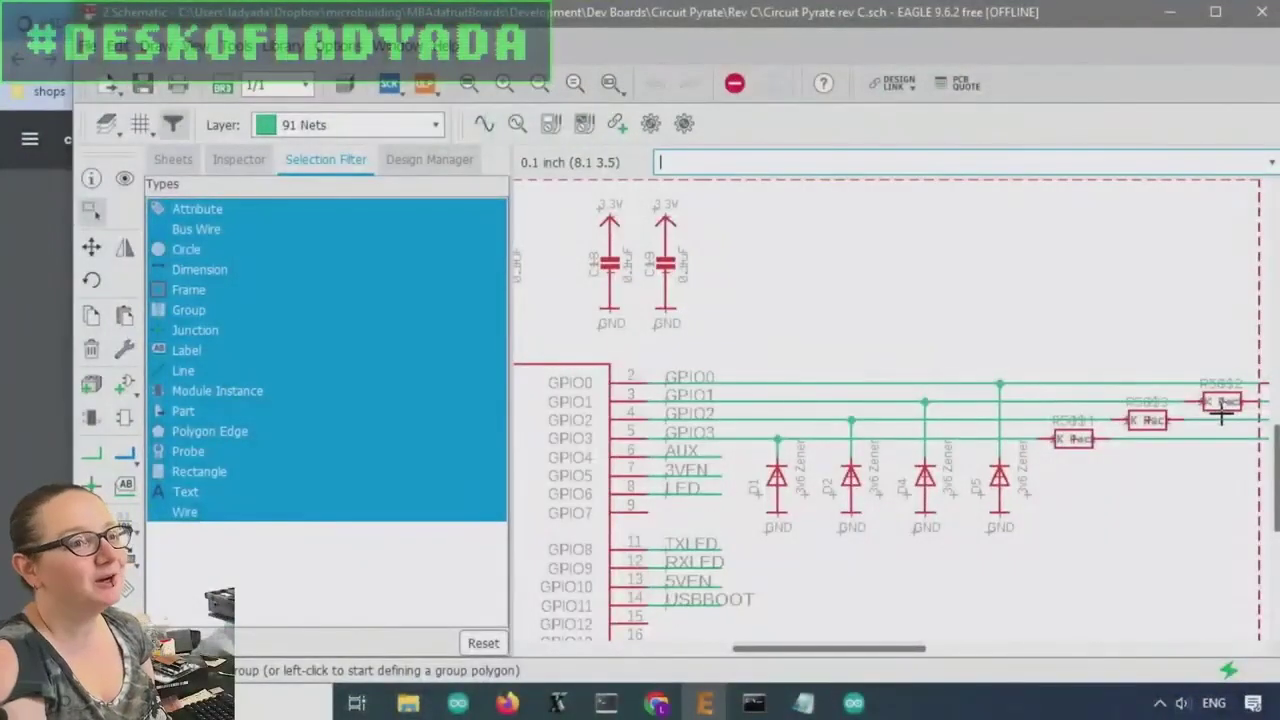
scroll(1192, 465, "up", 1)
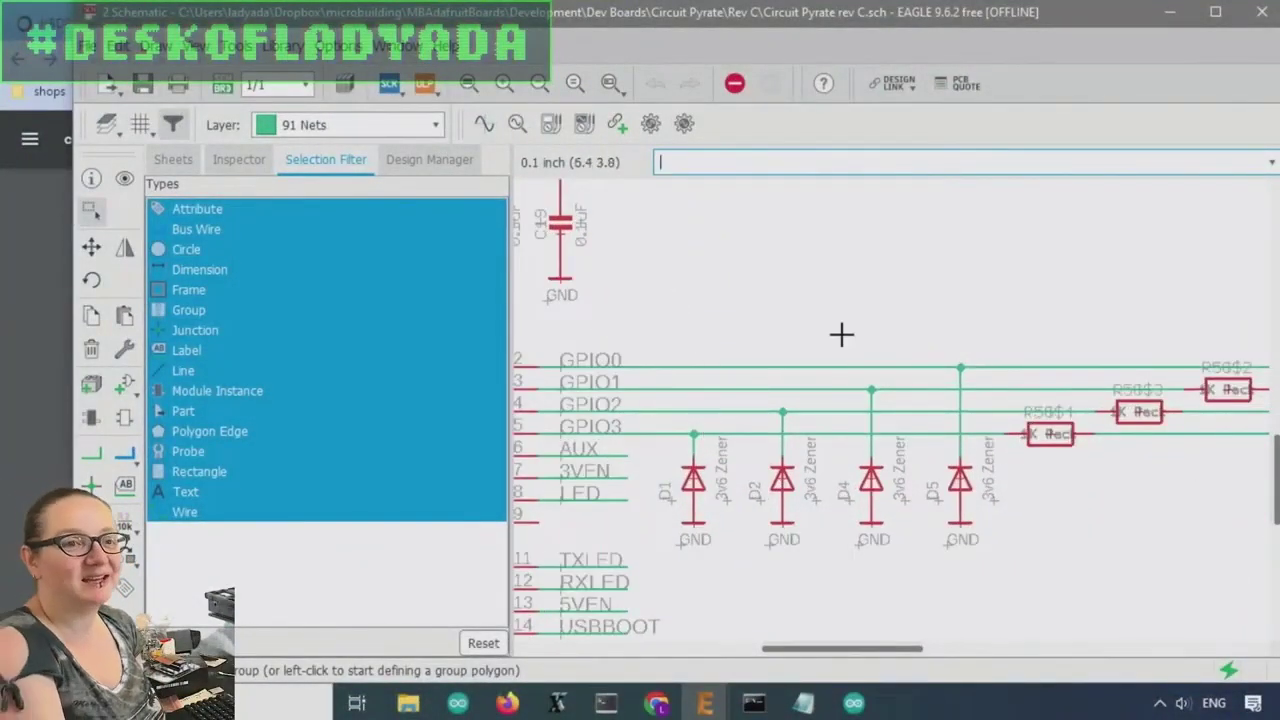
scroll(871, 370, "down", 1)
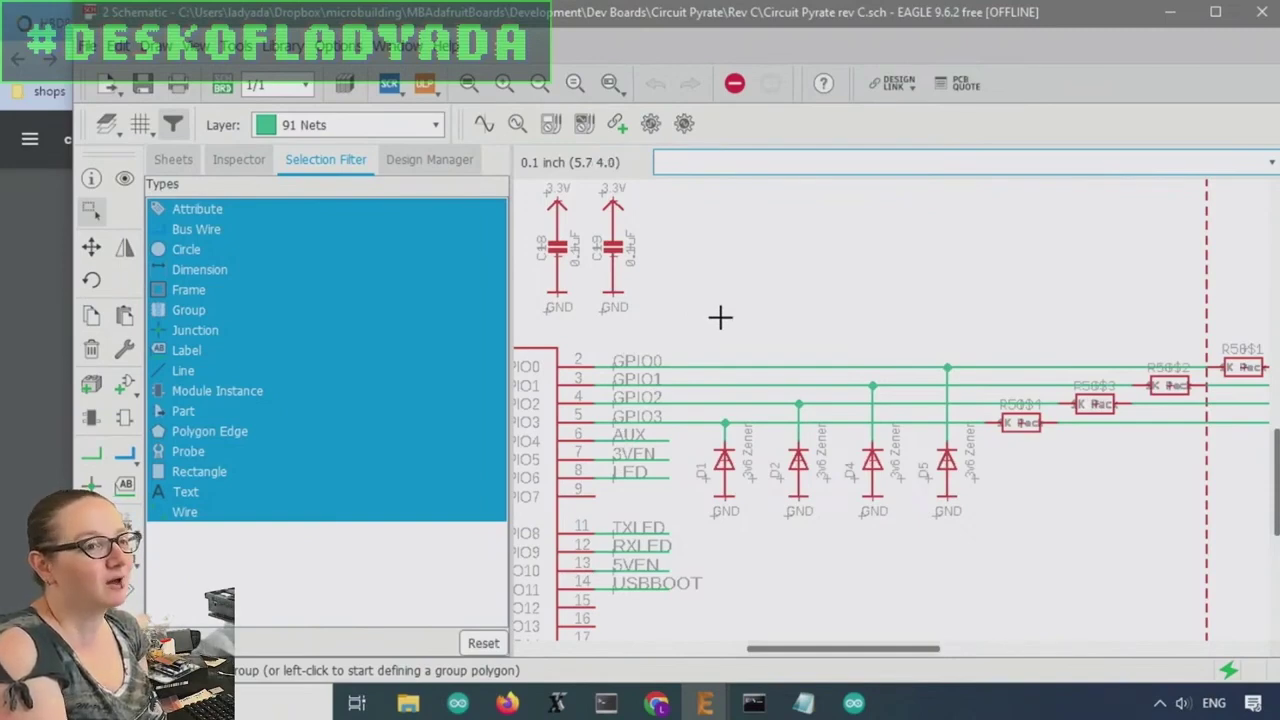
Switch to Chrome and review the 5V to 3.3V interfacing tips #9 through #12 in the Microchip chapter 8 PDF.
left_click(10, 330)
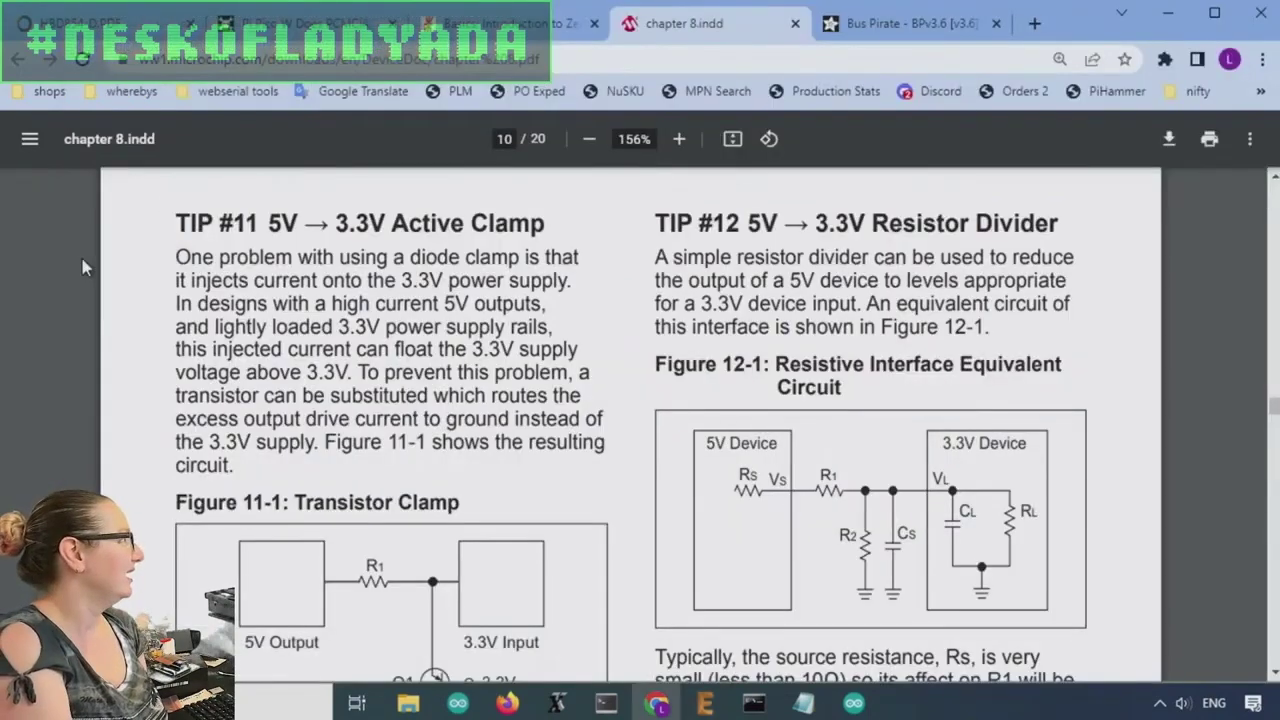
scroll(1112, 328, "down", 2)
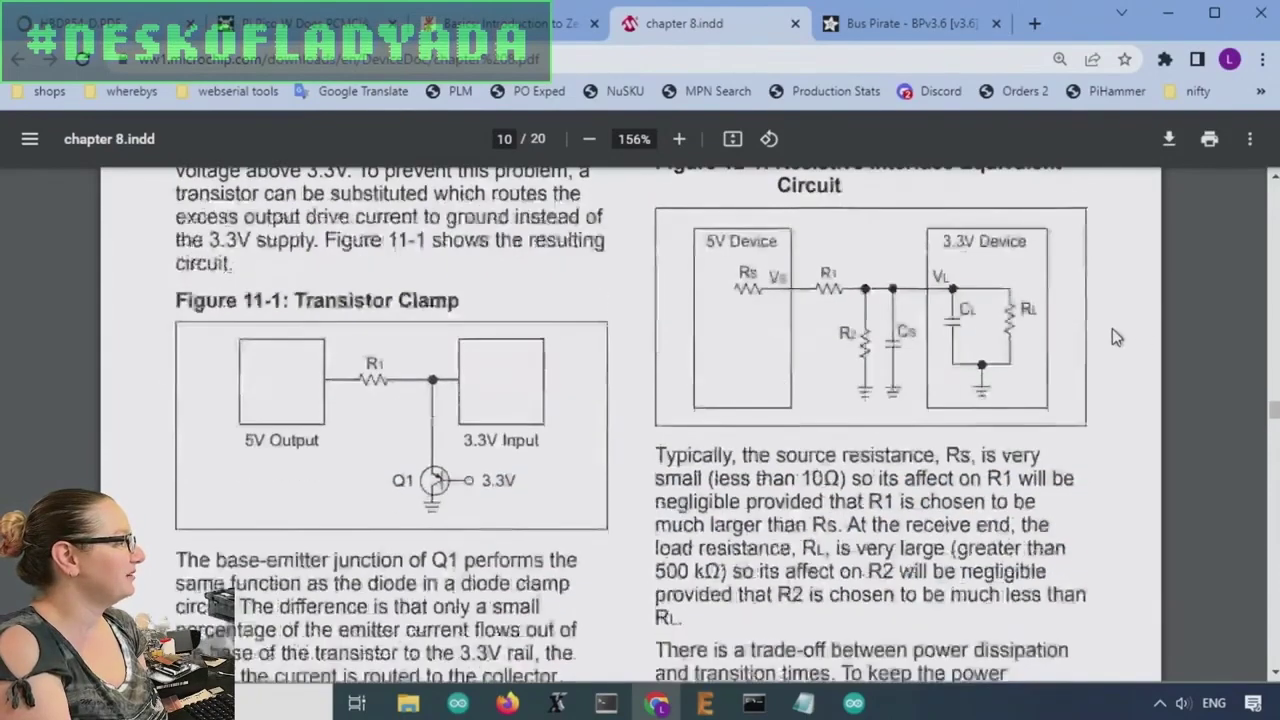
scroll(1118, 325, "up", 8)
scroll(1124, 326, "up", 1)
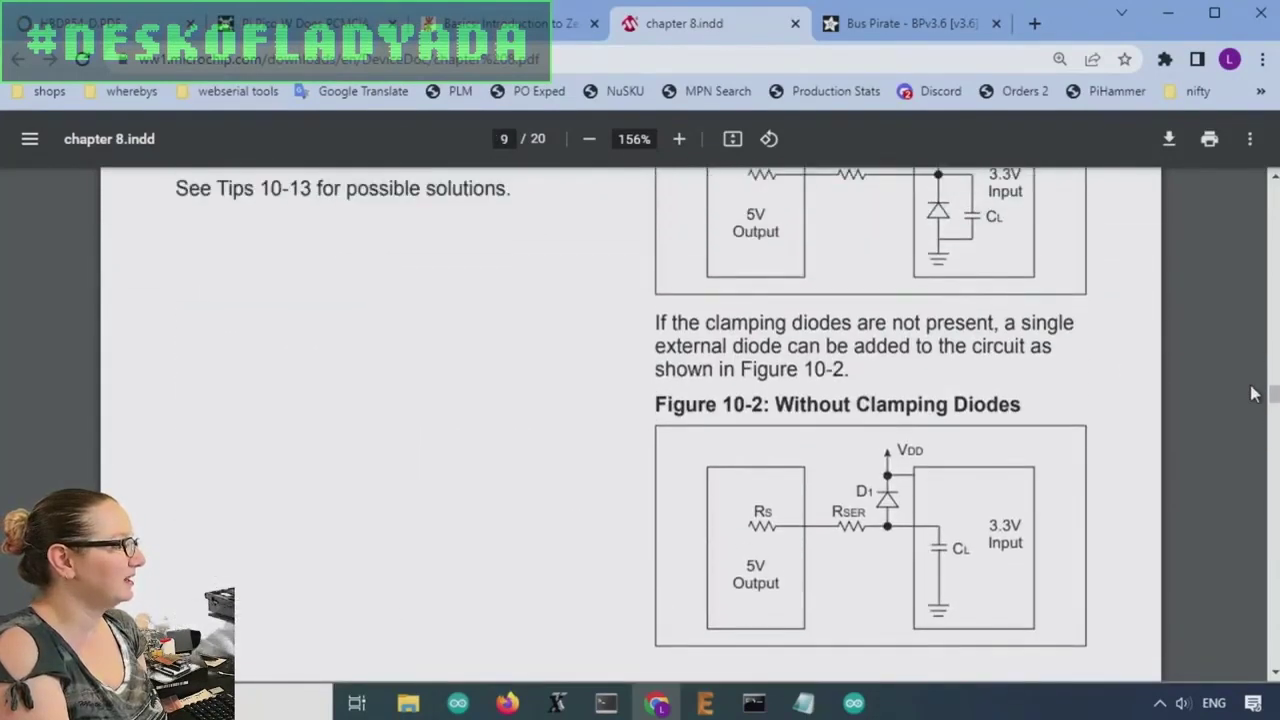
scroll(1163, 394, "down", 2)
scroll(1163, 397, "up", 10)
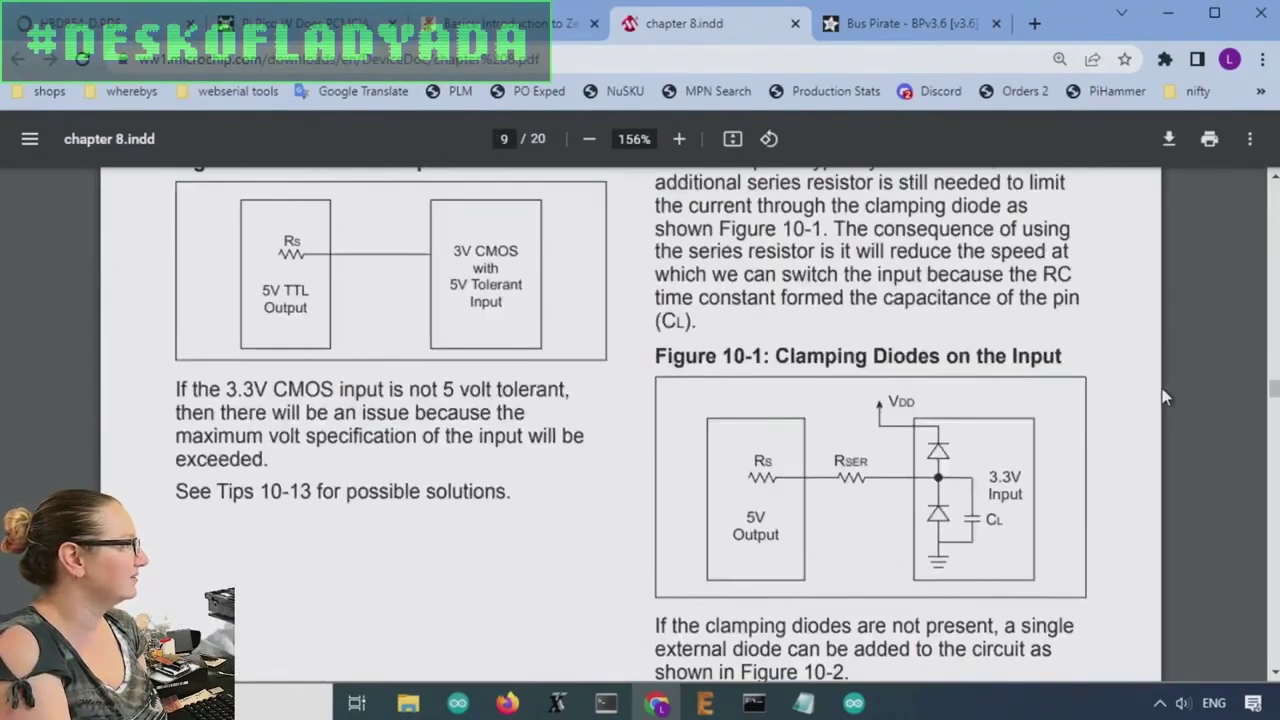
scroll(791, 318, "up", 1)
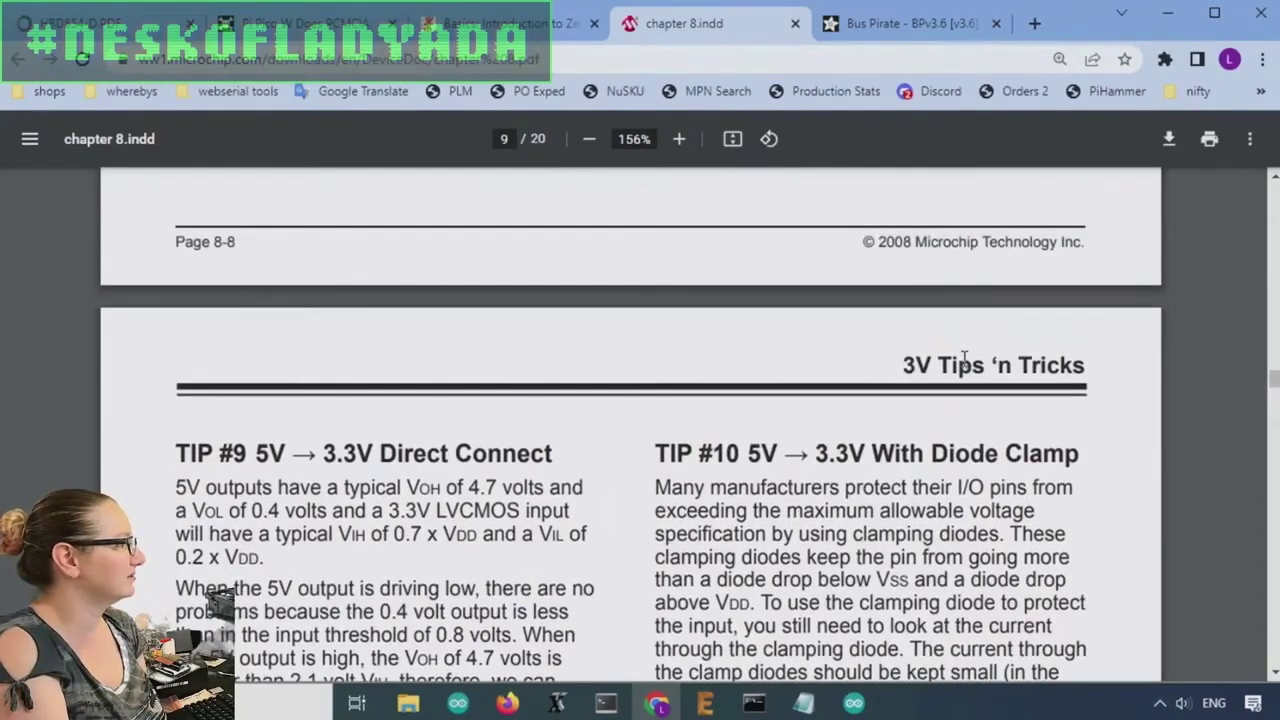
scroll(902, 362, "down", 10)
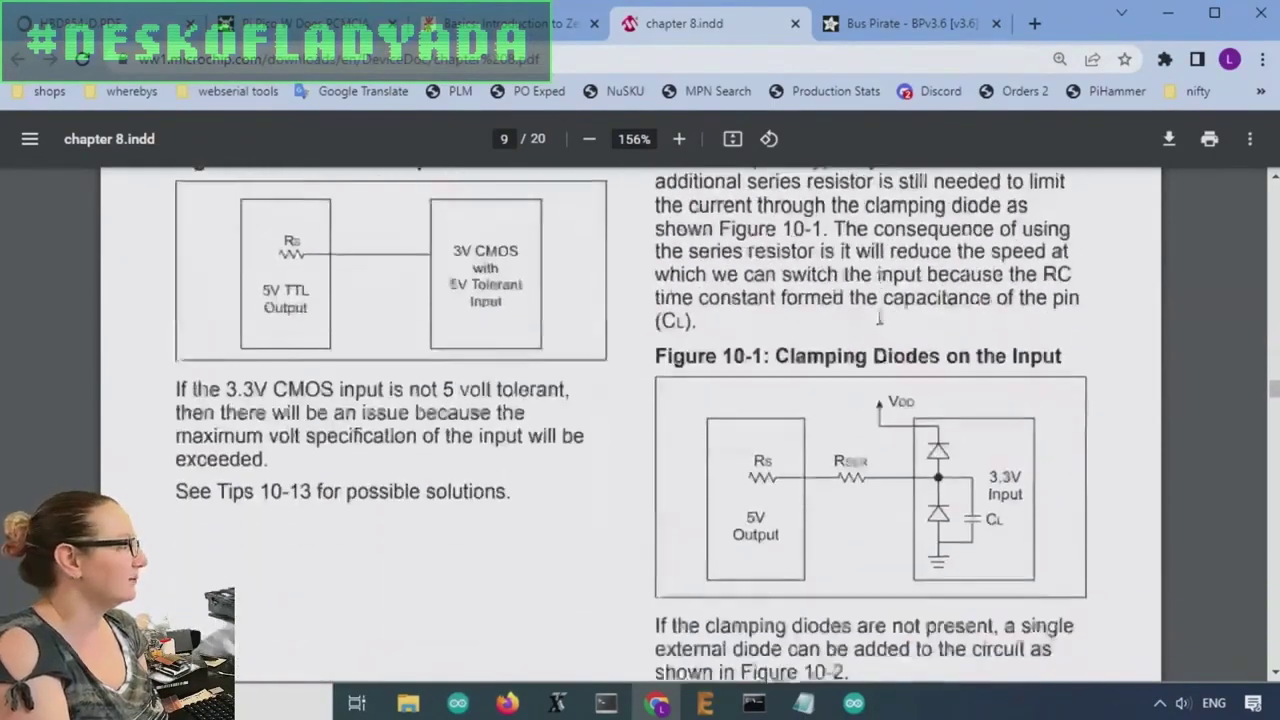
scroll(853, 408, "up", 10)
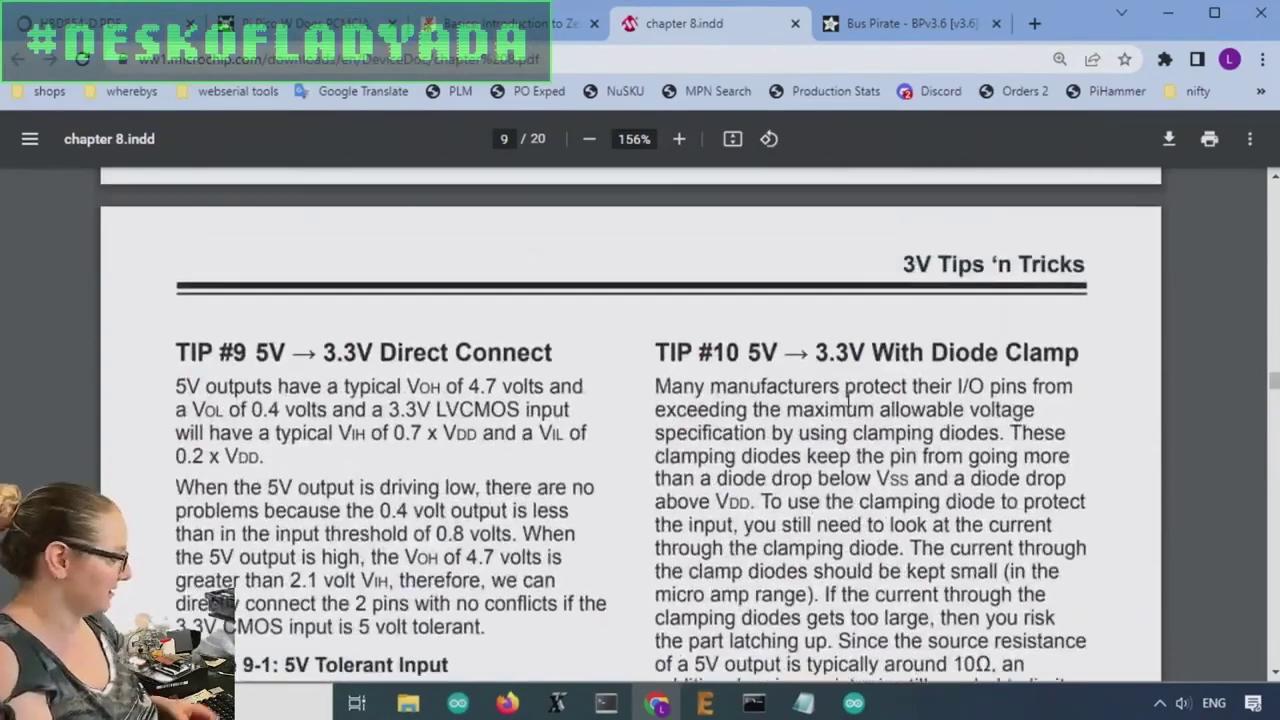
Search the PDF for "zener" and examine the Zener Supply circuit in Tip #2.
key("ctrl+f")
type("zener")
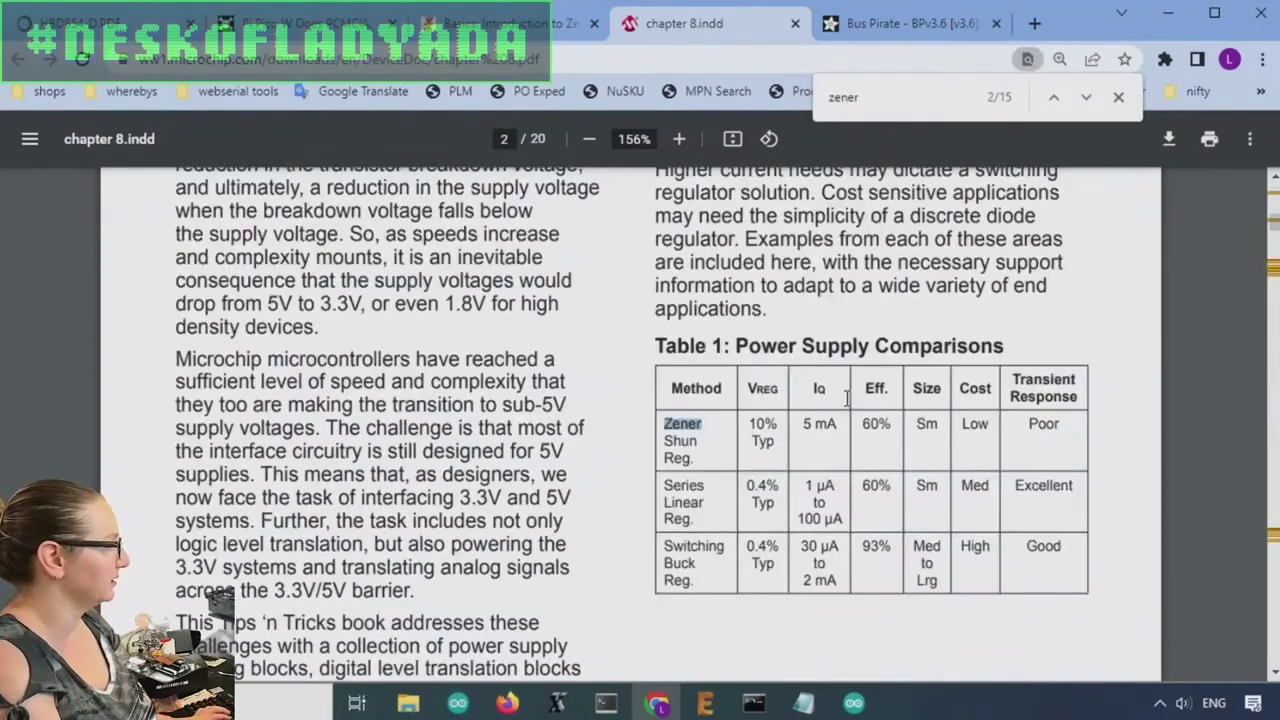
key("Return")
scroll(600, 460, "down", 2)
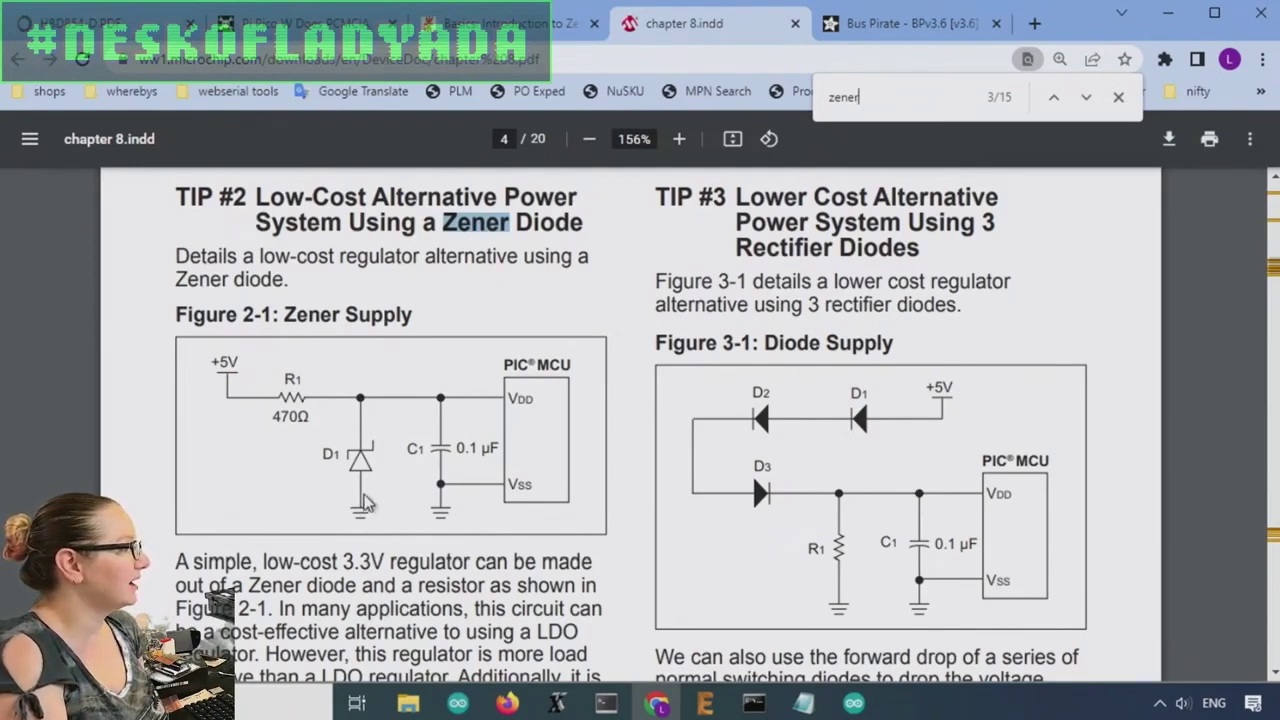
scroll(882, 372, "down", 1)
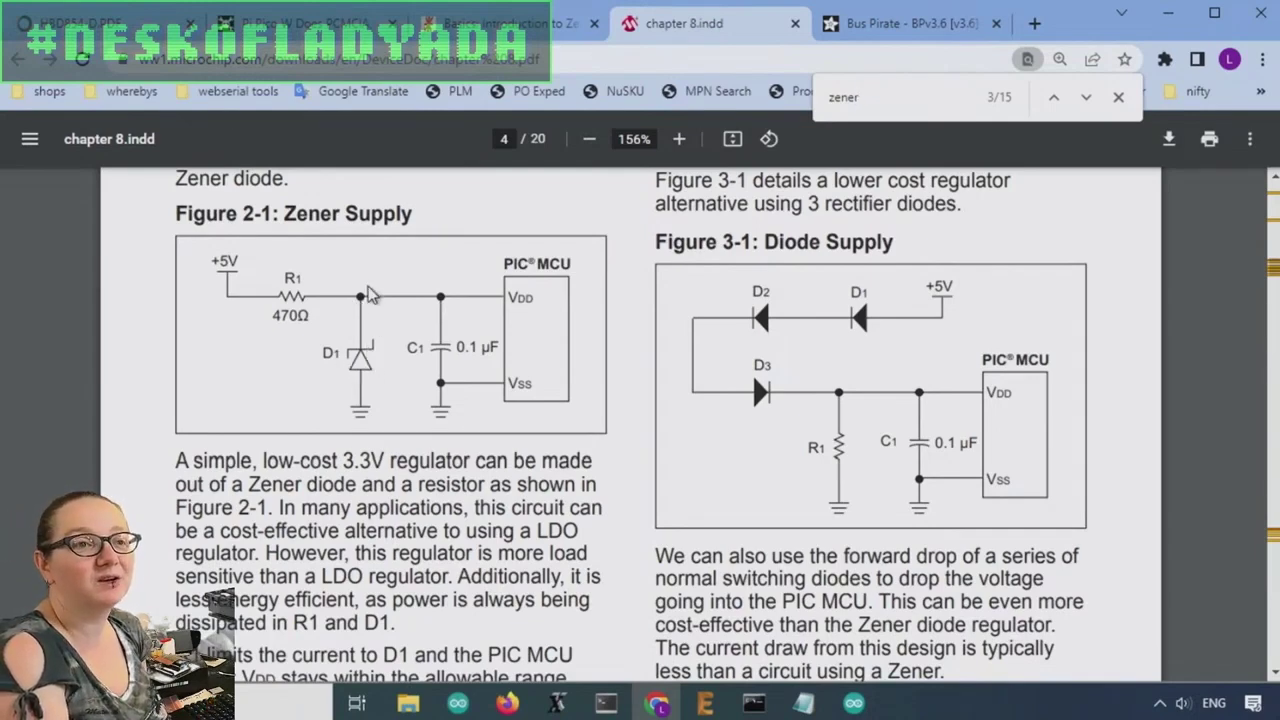
Step through the further "zener" matches to Figure 17-2, Zener Clamp, and enlarge it for reading.
left_click(460, 318)
key("ctrl+g")
key("ctrl+g")
key("ctrl+g")
key("ctrl+g")
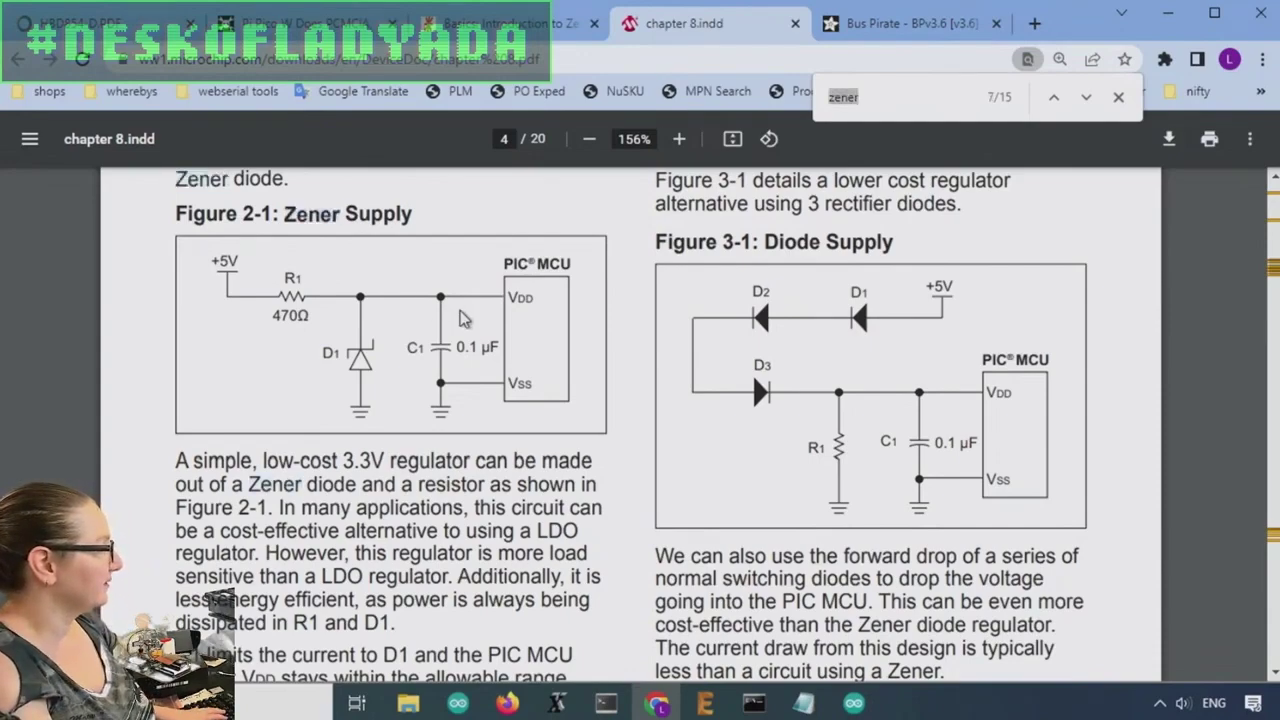
key("ctrl+g")
key("ctrl+g")
key("ctrl+g")
key("ctrl+g")
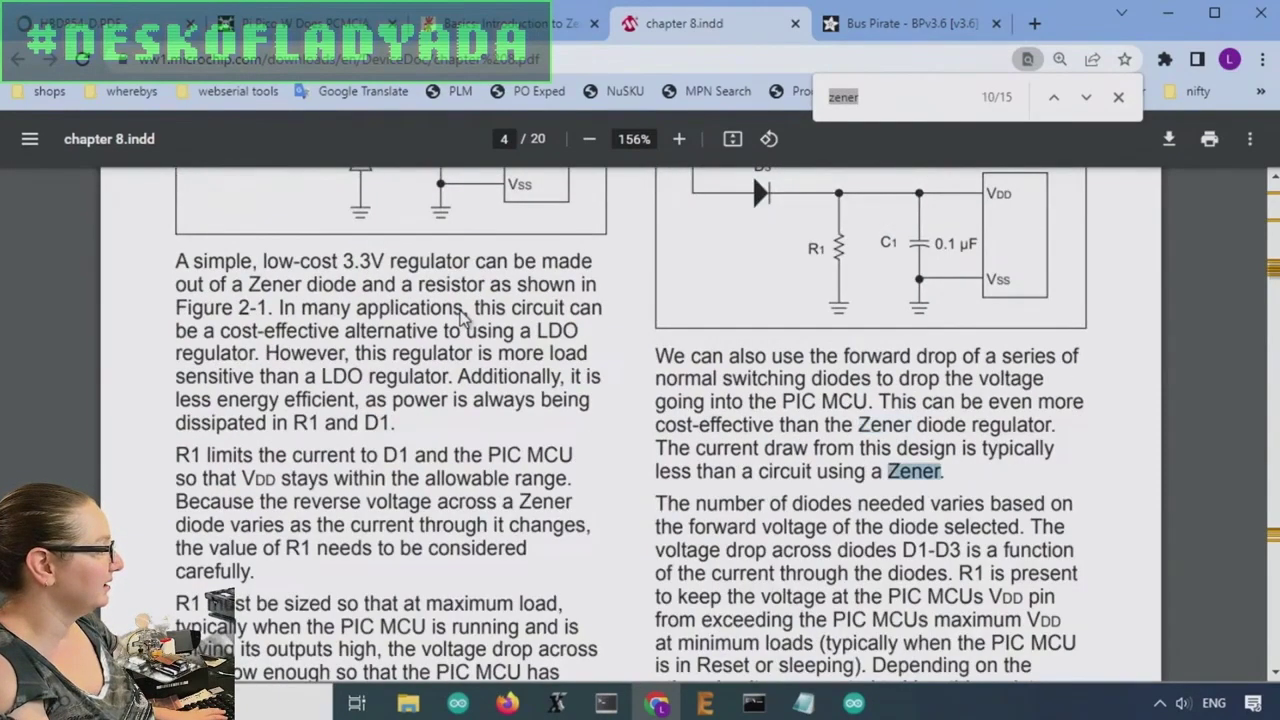
key("ctrl+g")
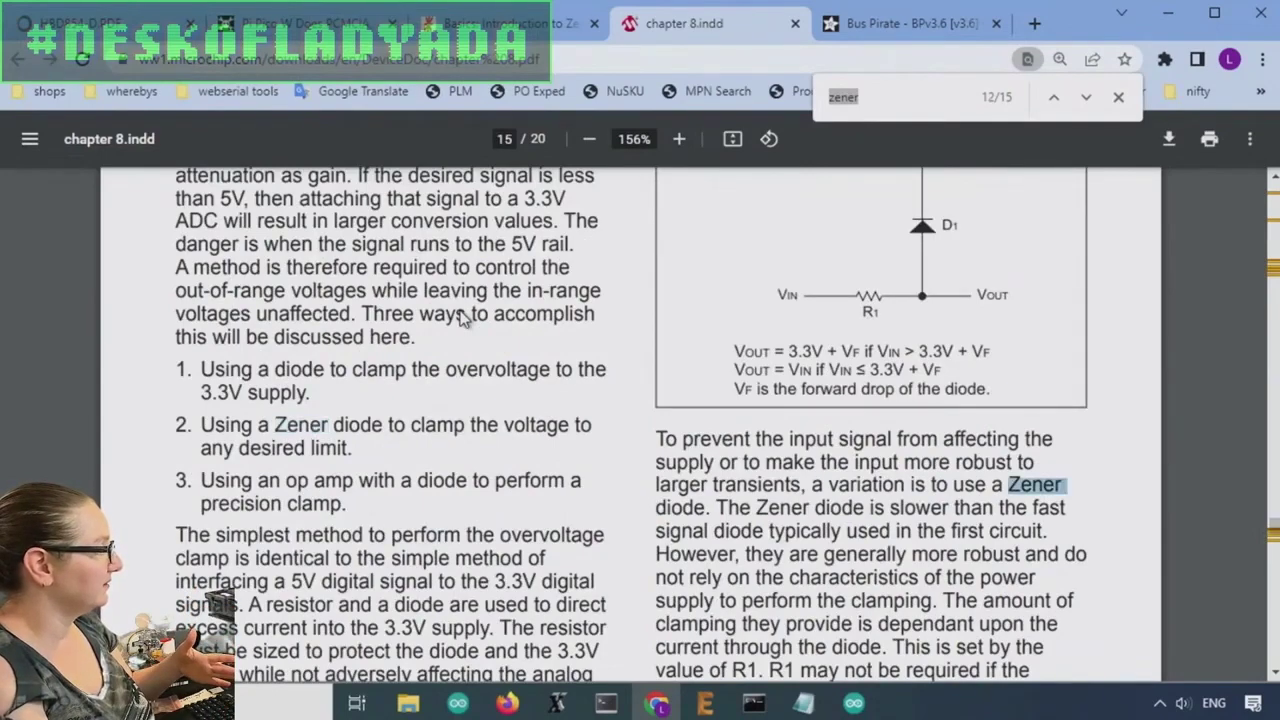
key("ctrl+g")
key("ctrl+g")
scroll(1113, 401, "down", 2)
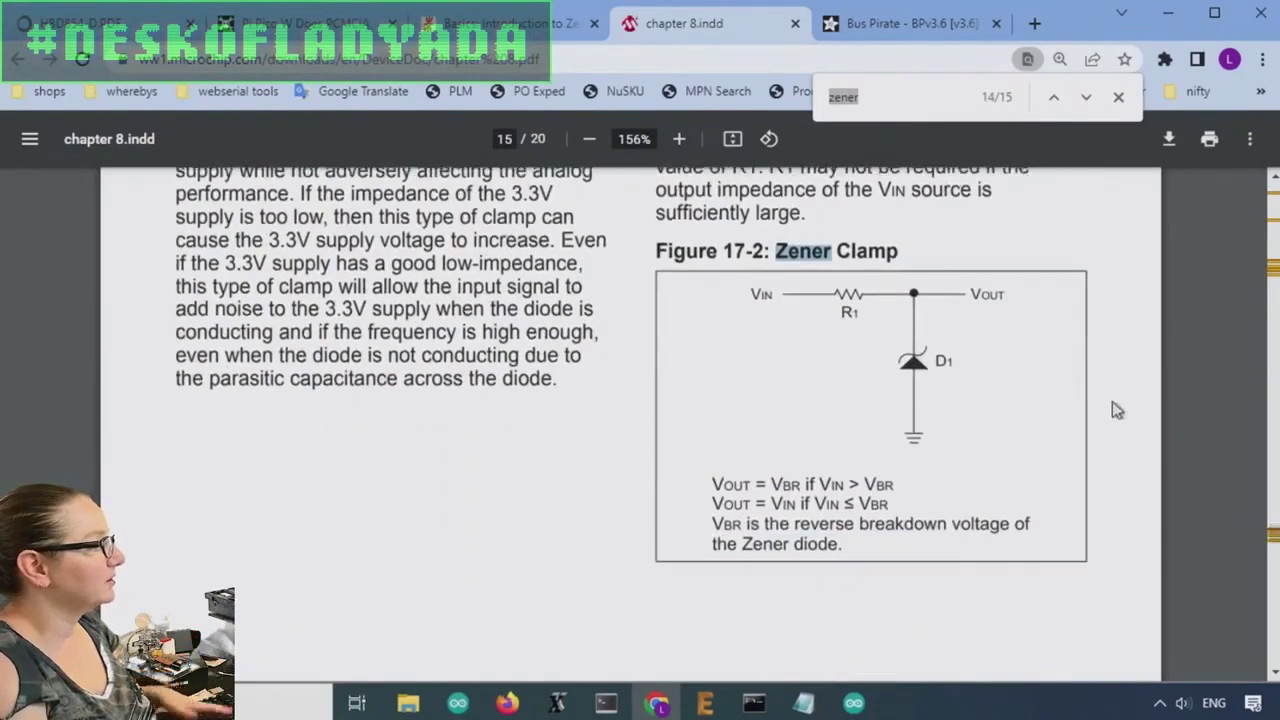
scroll(1112, 250, "up", 1, "ctrl")
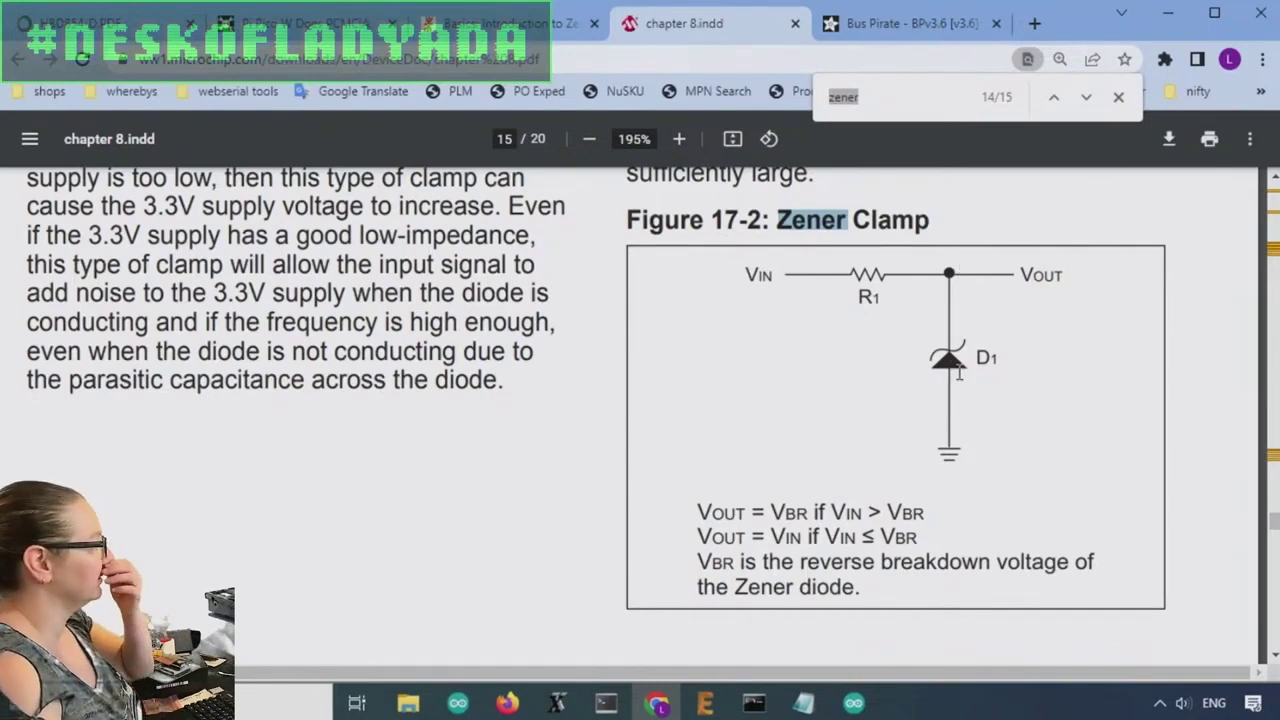
Switch to the Evil Mad Scientist article on Zener diodes and review the diode basics and voltage reference circuits.
left_click(516, 23)
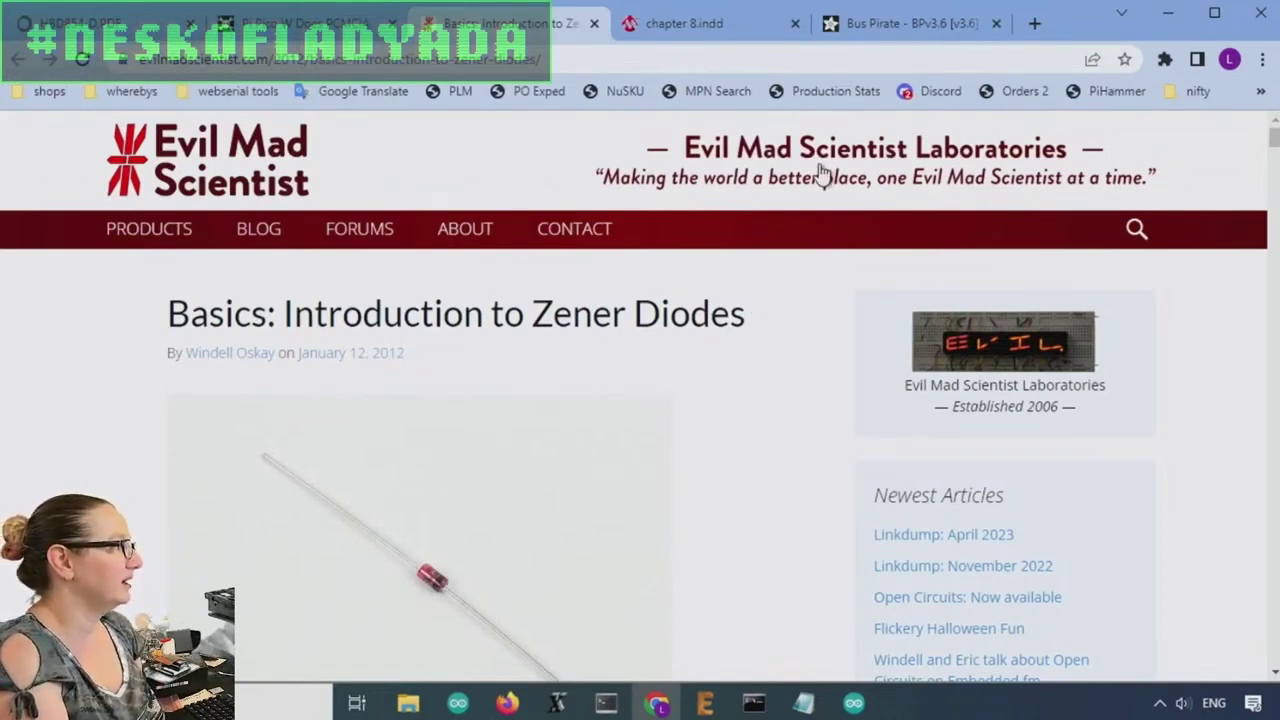
scroll(726, 409, "down", 3)
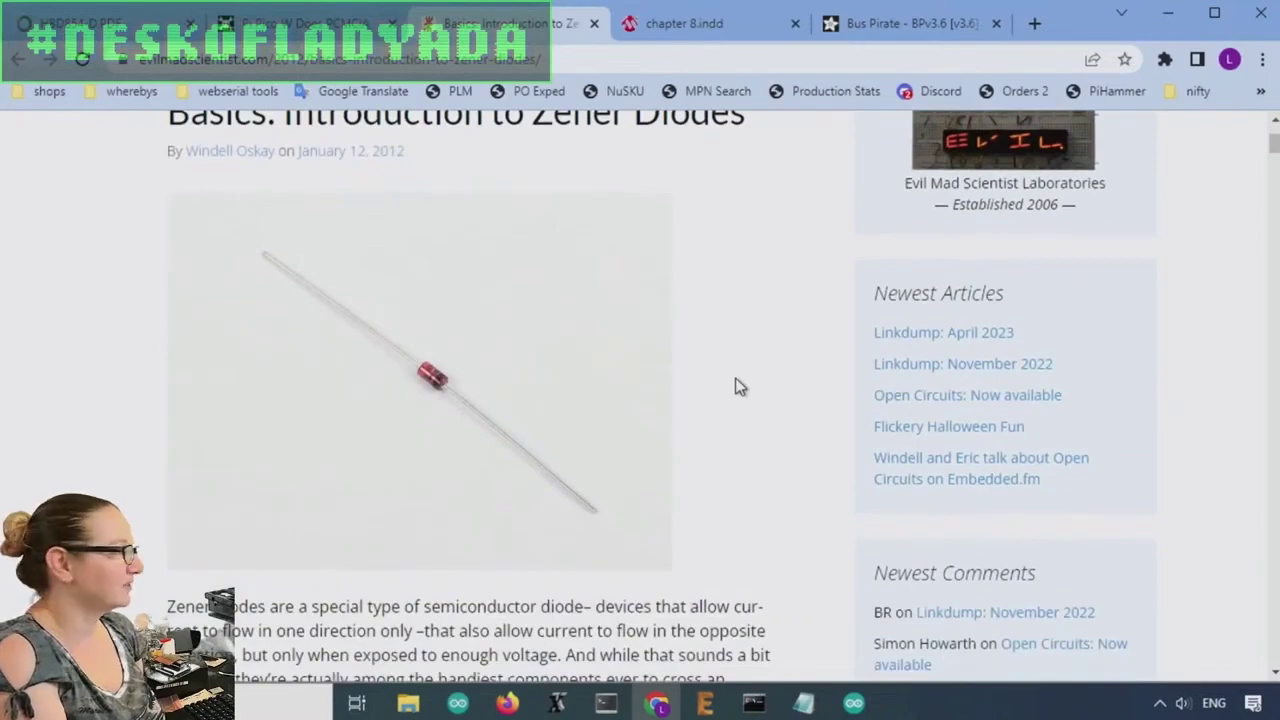
scroll(735, 380, "down", 10)
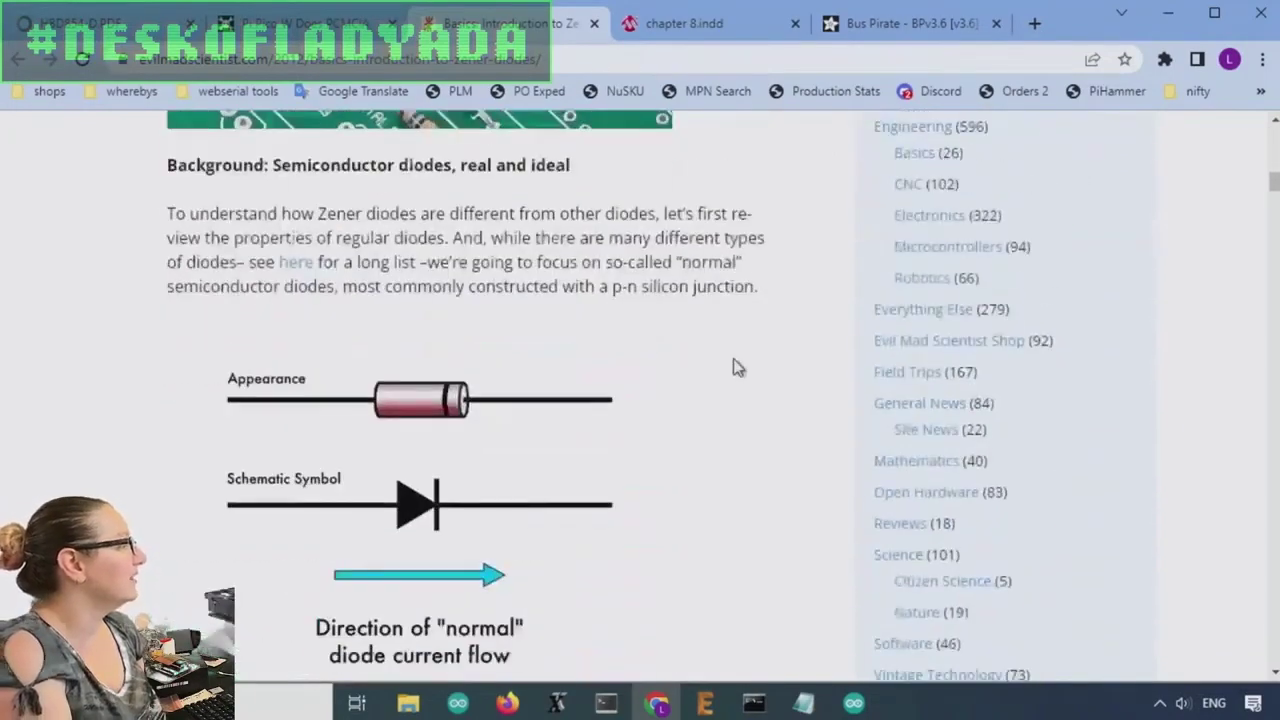
scroll(738, 366, "down", 10)
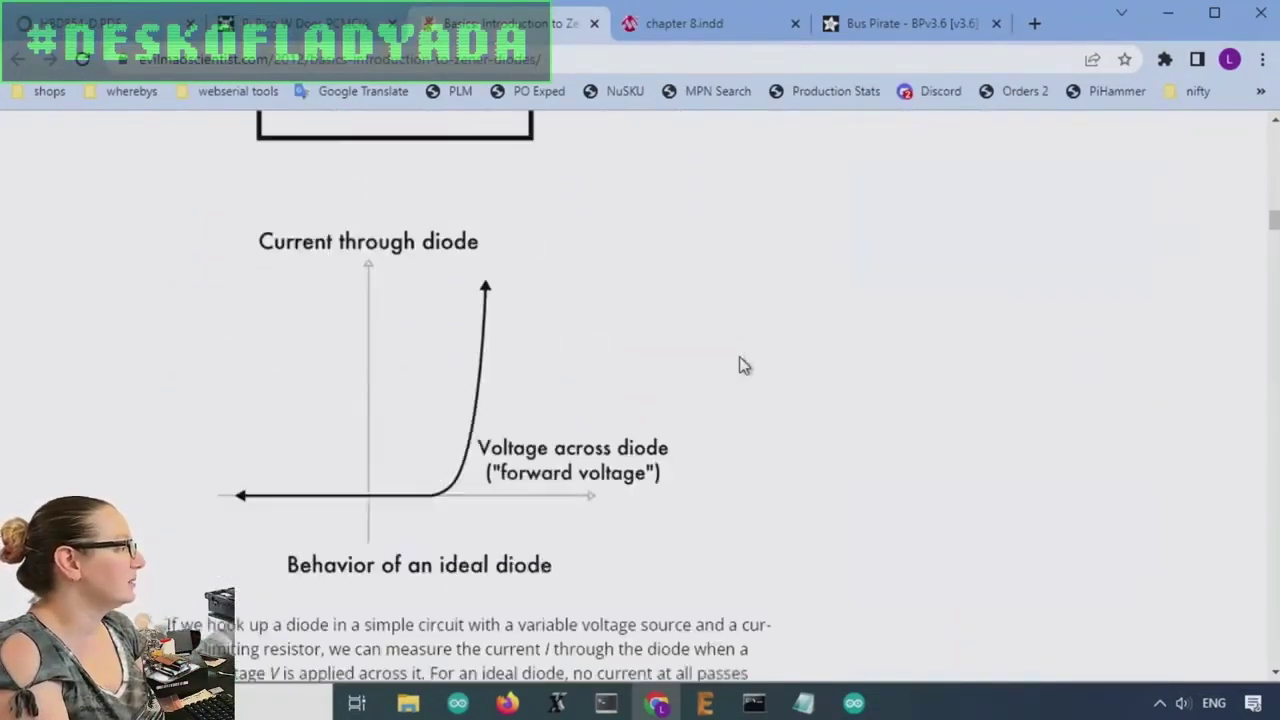
scroll(786, 368, "down", 10)
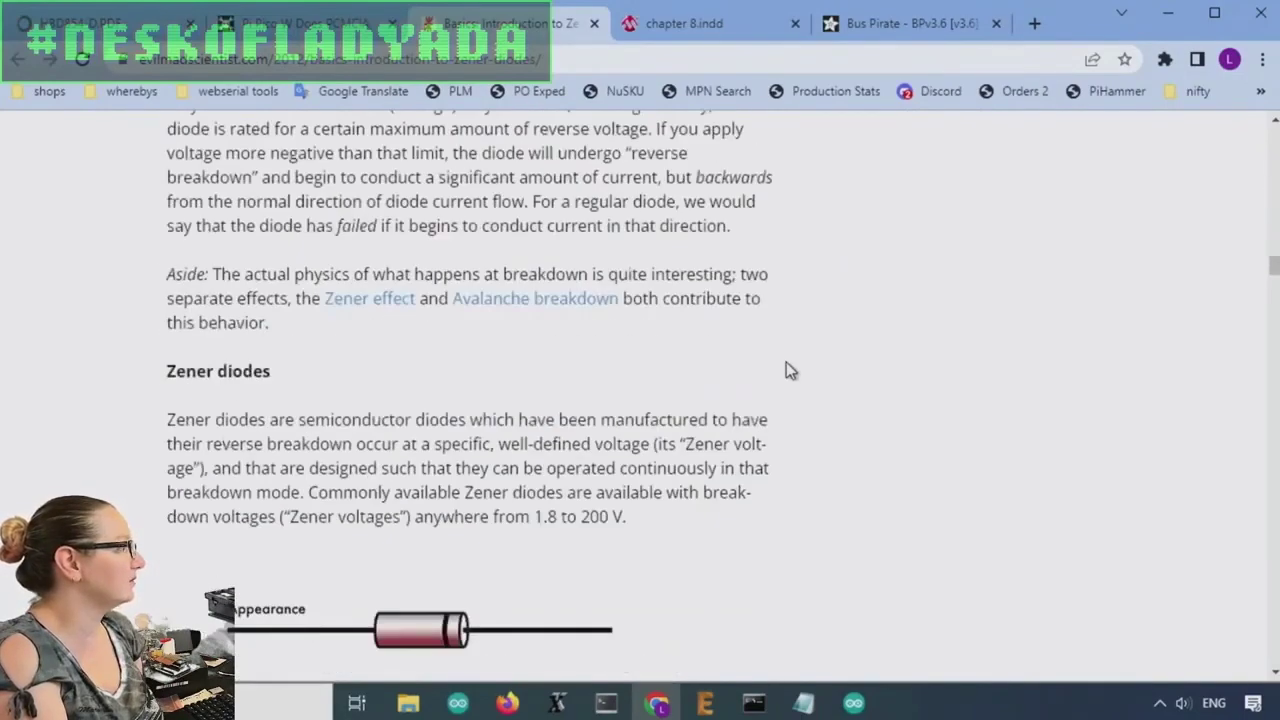
scroll(786, 369, "down", 10)
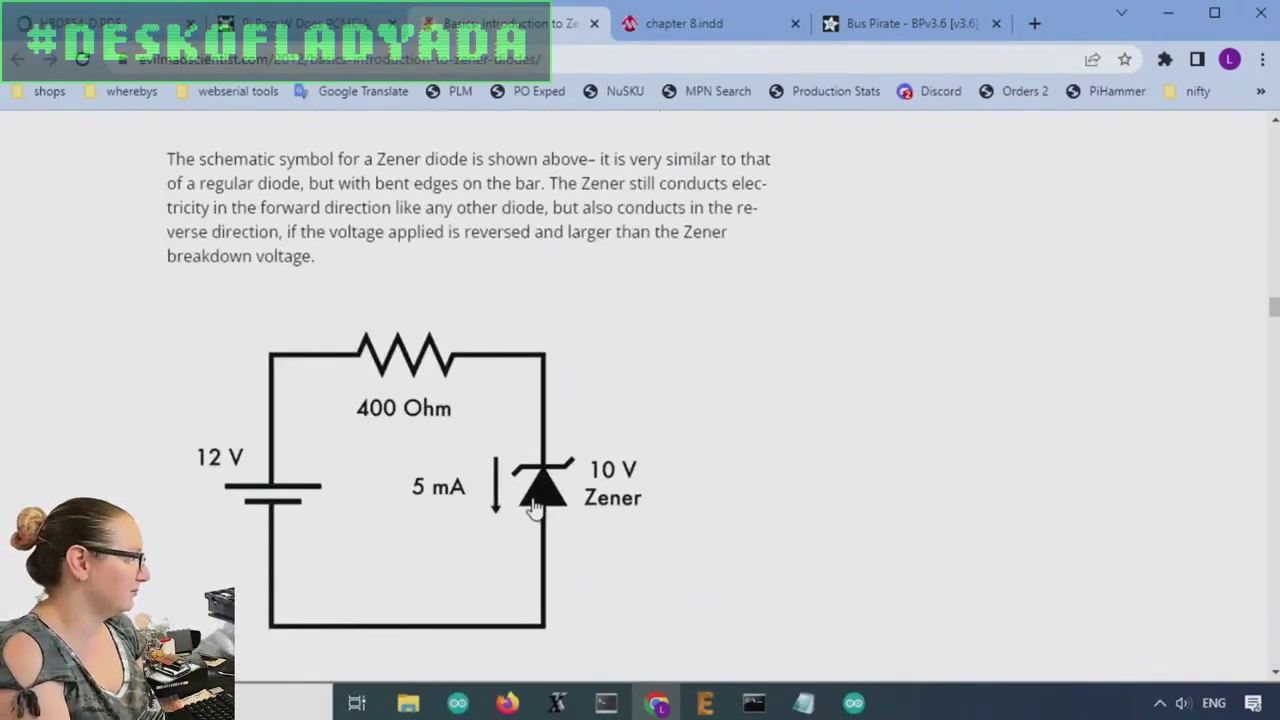
scroll(687, 398, "down", 8)
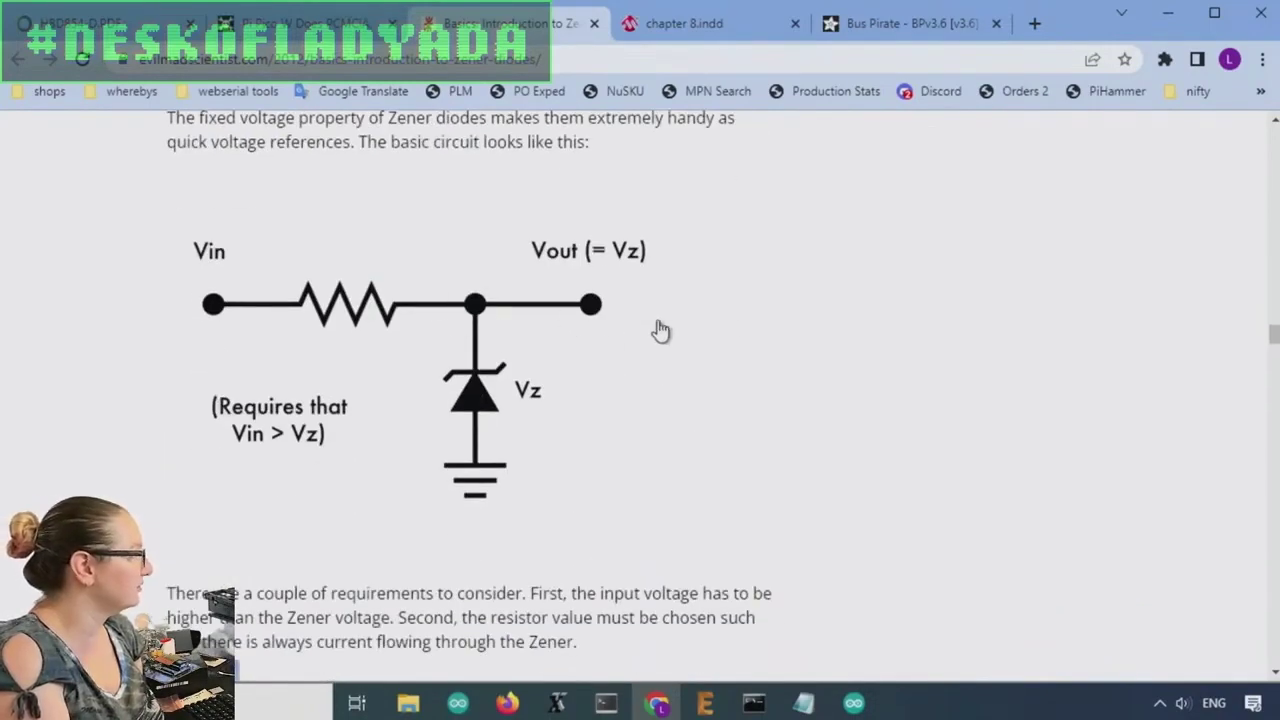
scroll(721, 306, "up", 1)
scroll(740, 355, "down", 8)
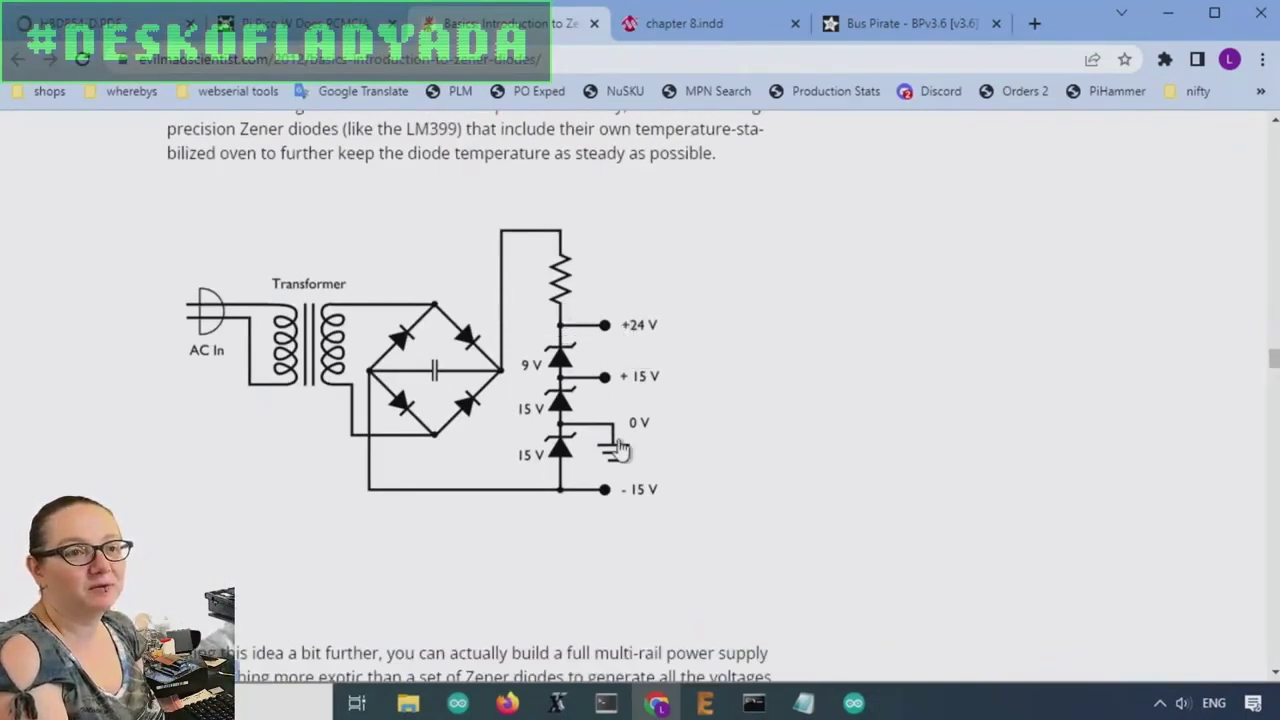
Examine the article's sections on voltage clamps and on easing a regulator's load with a Zener diode.
scroll(663, 303, "down", 7)
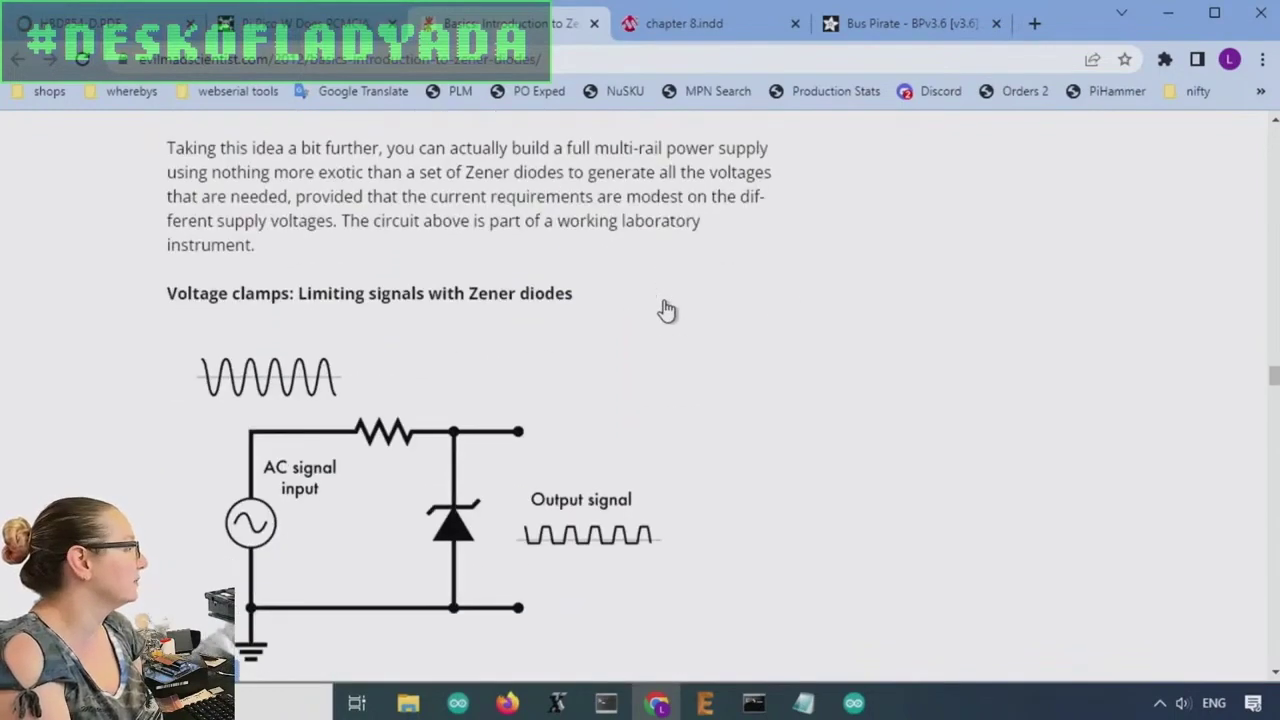
scroll(665, 309, "down", 1)
scroll(665, 306, "up", 2)
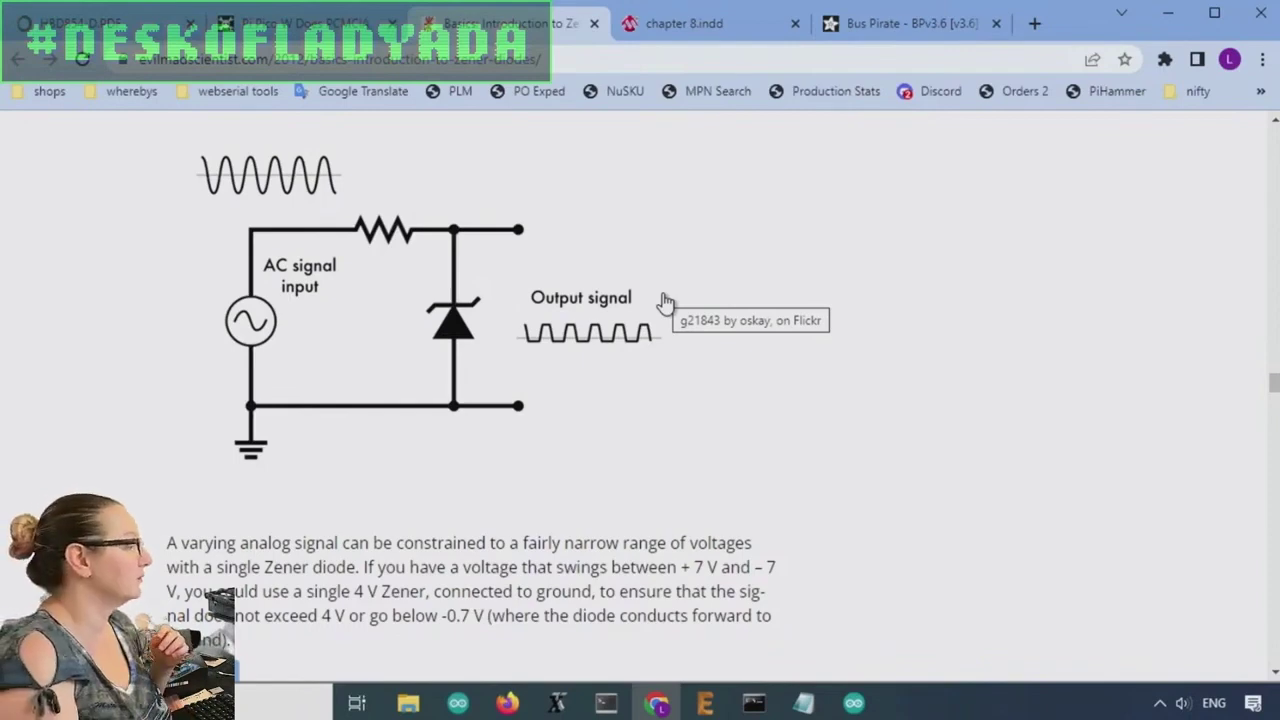
scroll(665, 302, "down", 10)
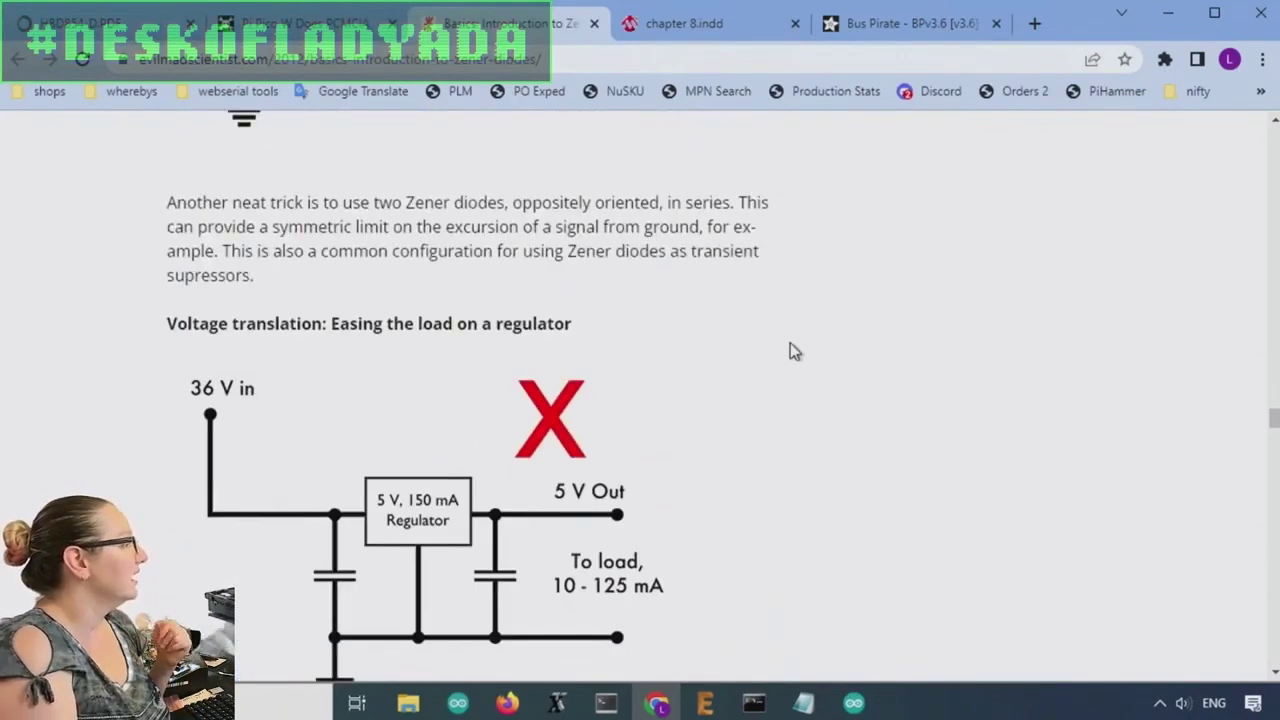
scroll(791, 343, "down", 20)
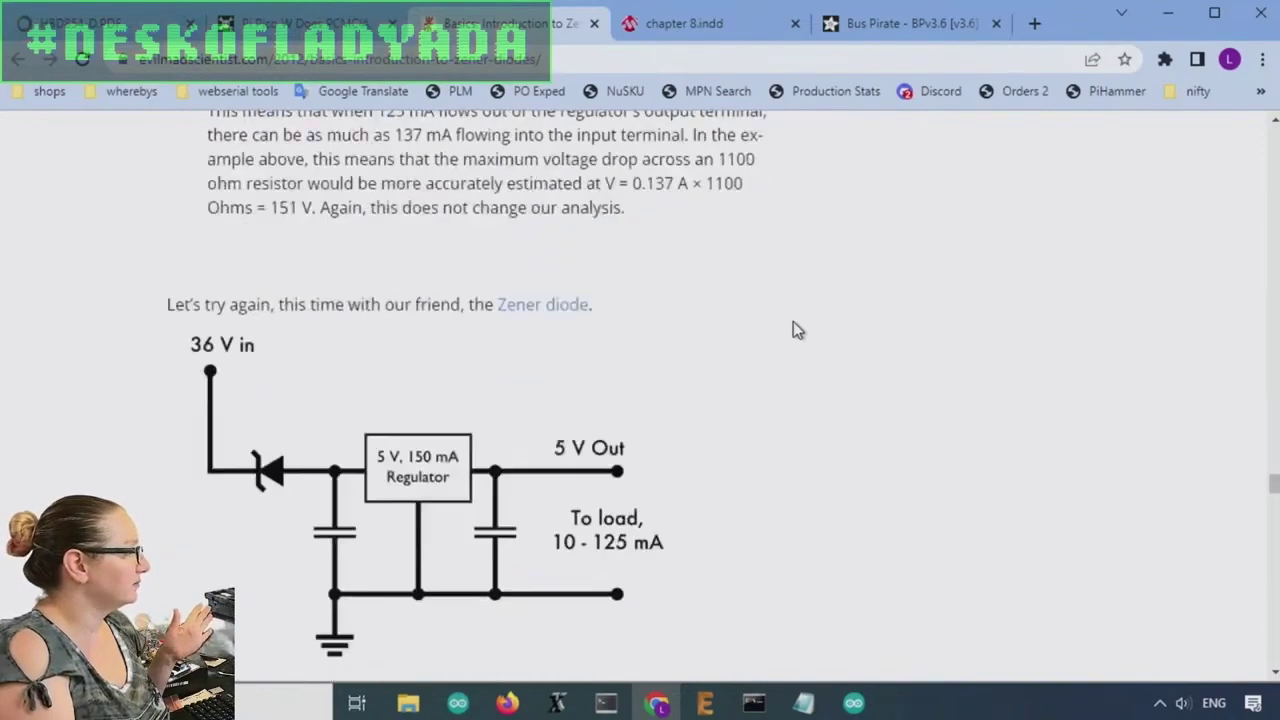
scroll(795, 320, "up", 8)
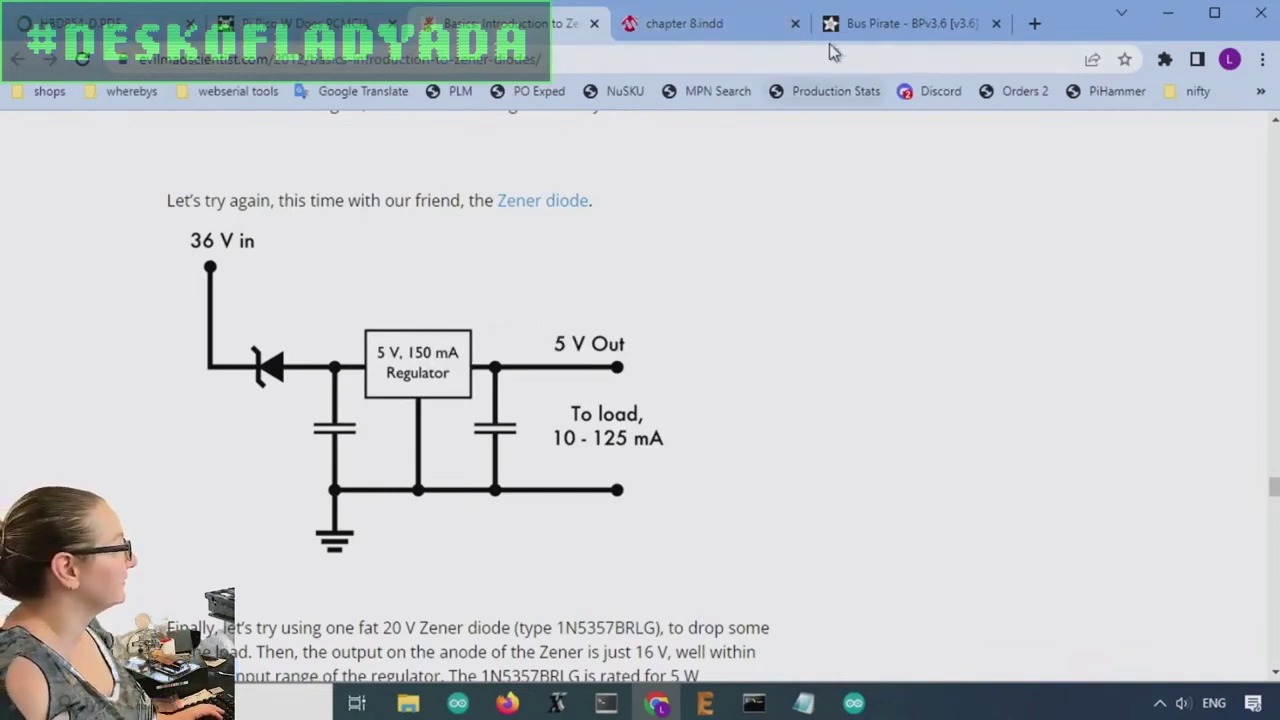
Go to digikey.com in the current browser tab.
left_click(650, 58)
type("digikey.com")
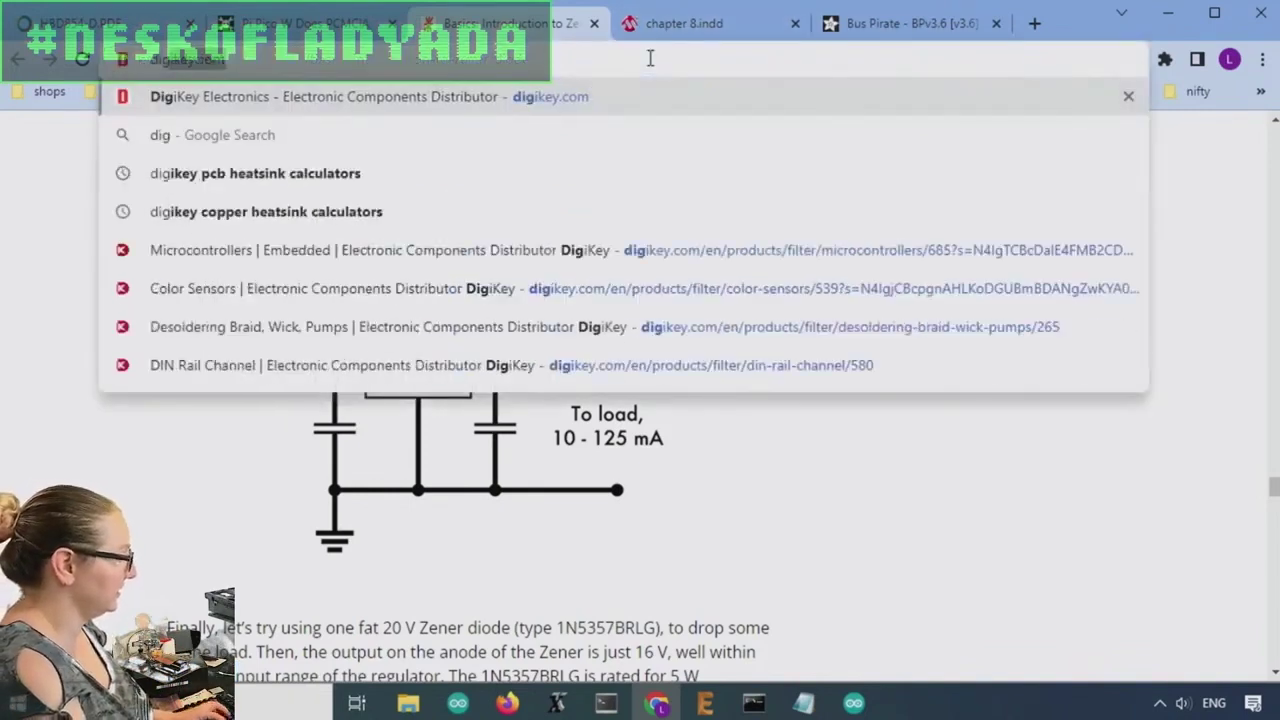
key("Return")
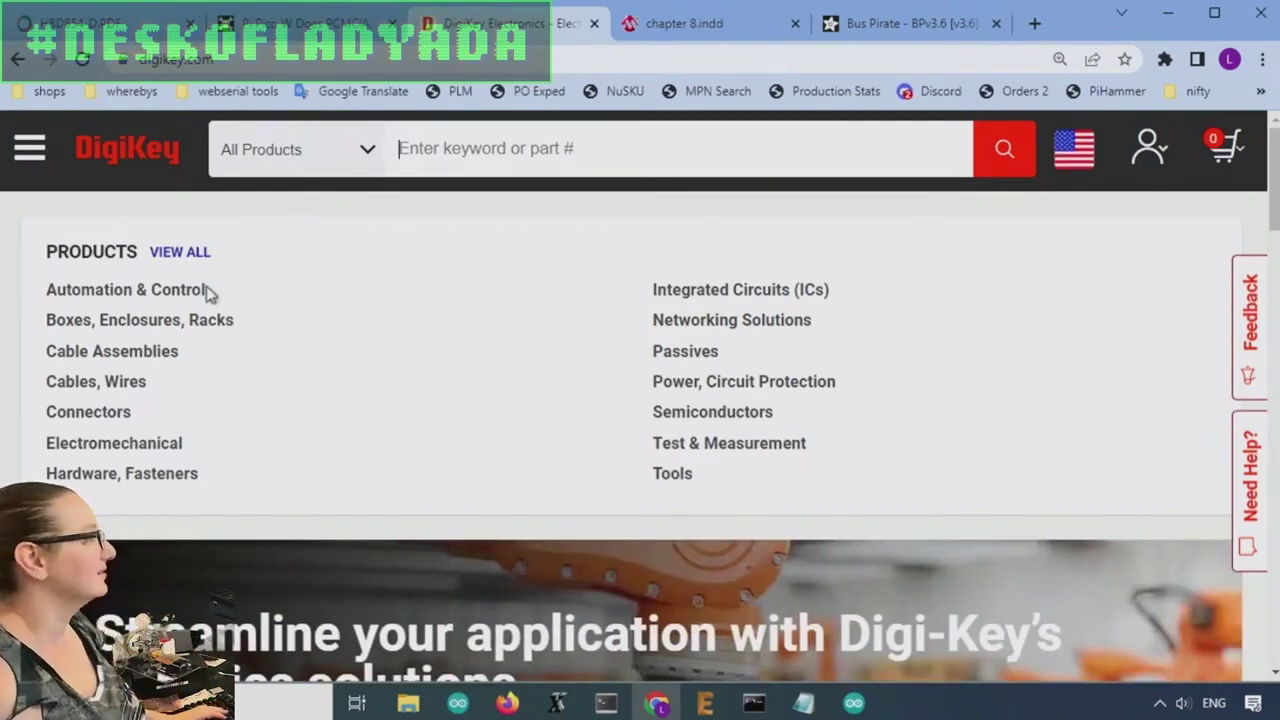
Search all DigiKey products for "zener diodes" and look over the resulting categories.
type("ze")
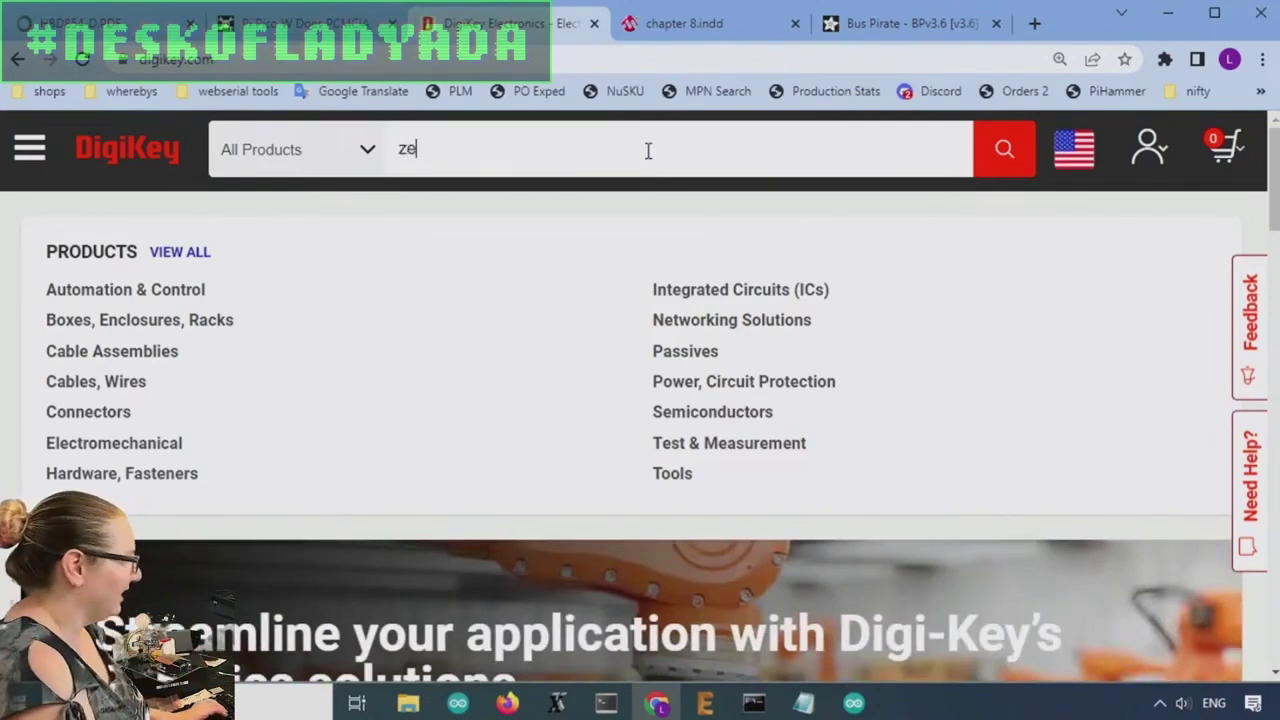
type("ner diodes")
key("Return")
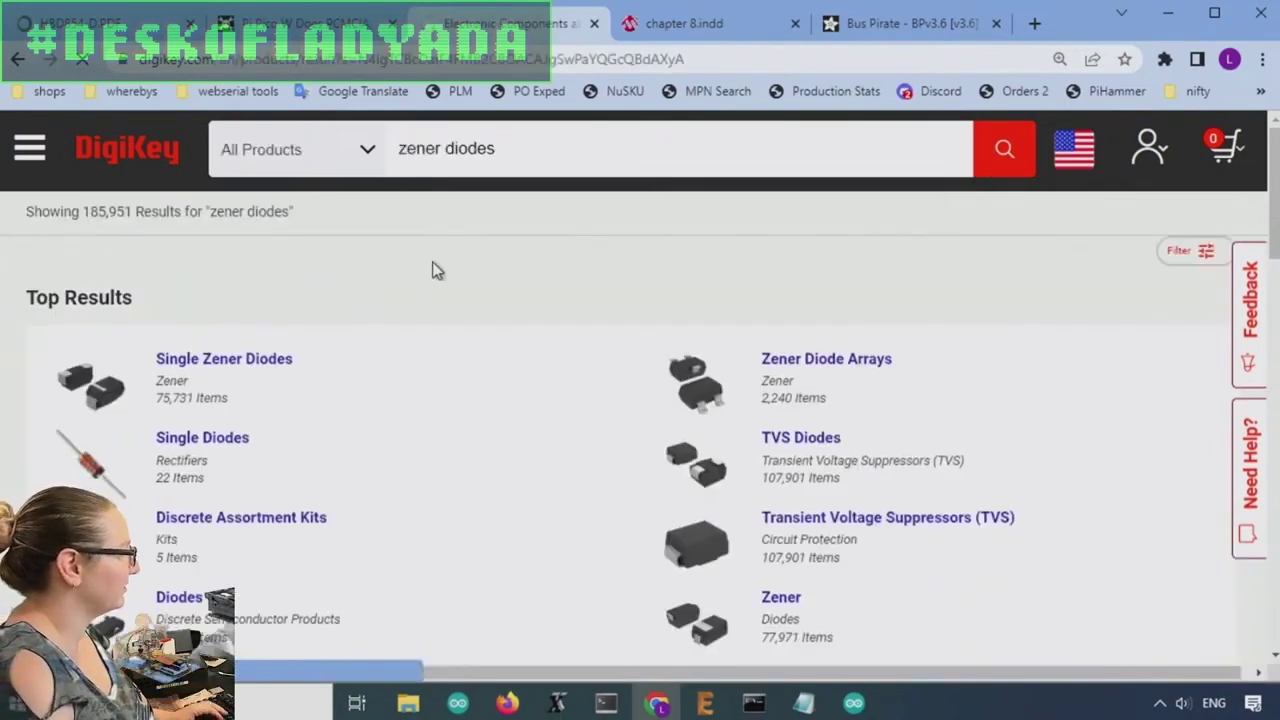
scroll(243, 234, "down", 2)
scroll(237, 249, "up", 1)
scroll(427, 323, "down", 1)
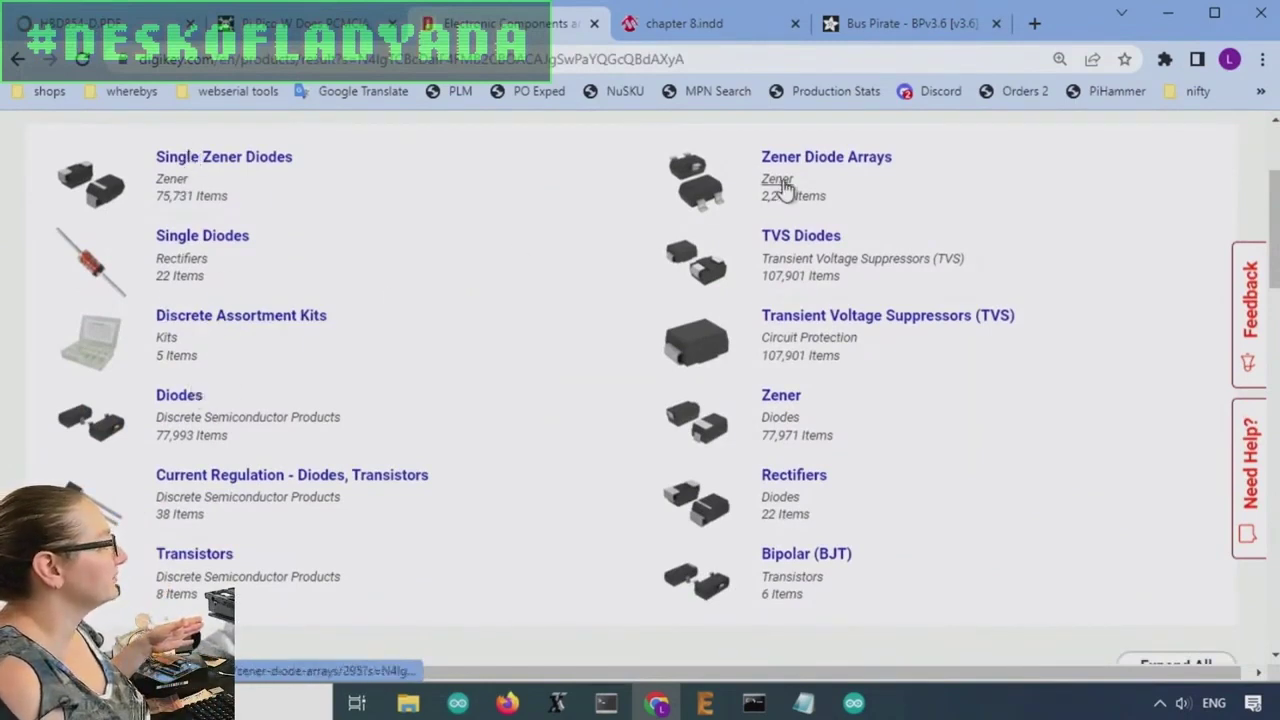
Open the Single Zener Diodes category and filter it to Active, In Stock parts with Marketplace products excluded.
left_click(203, 160)
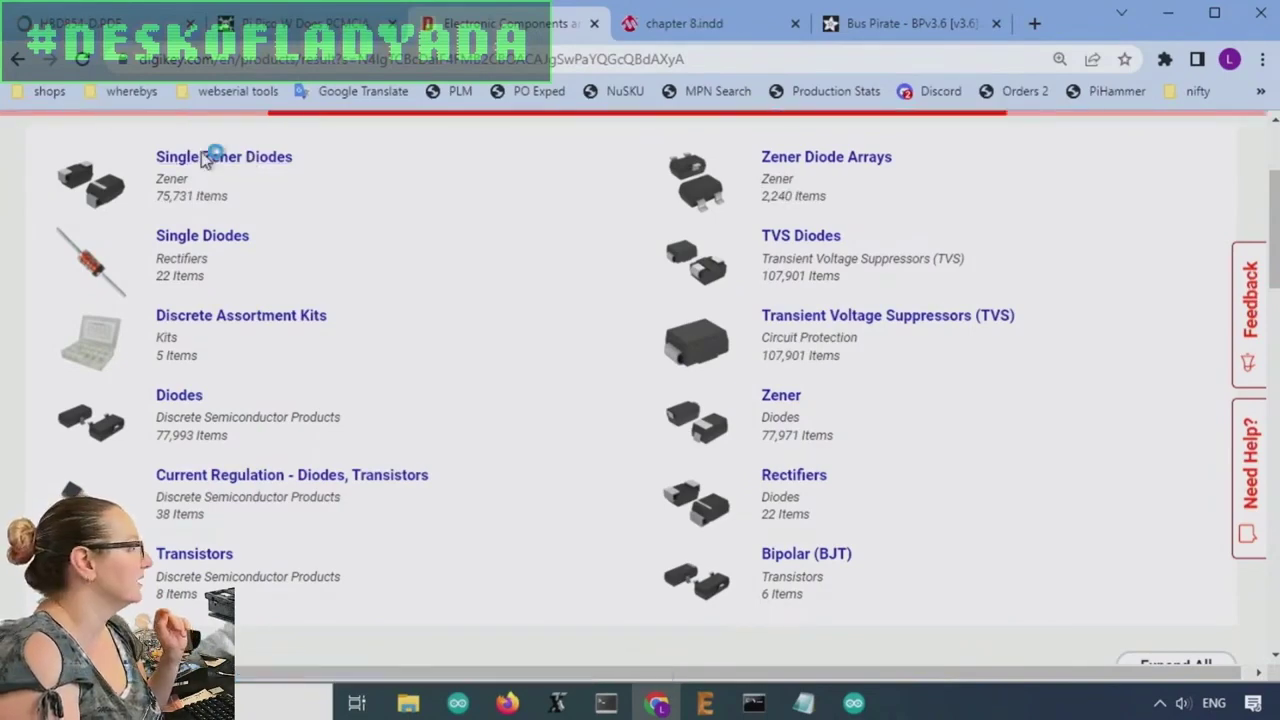
scroll(700, 236, "down", 1)
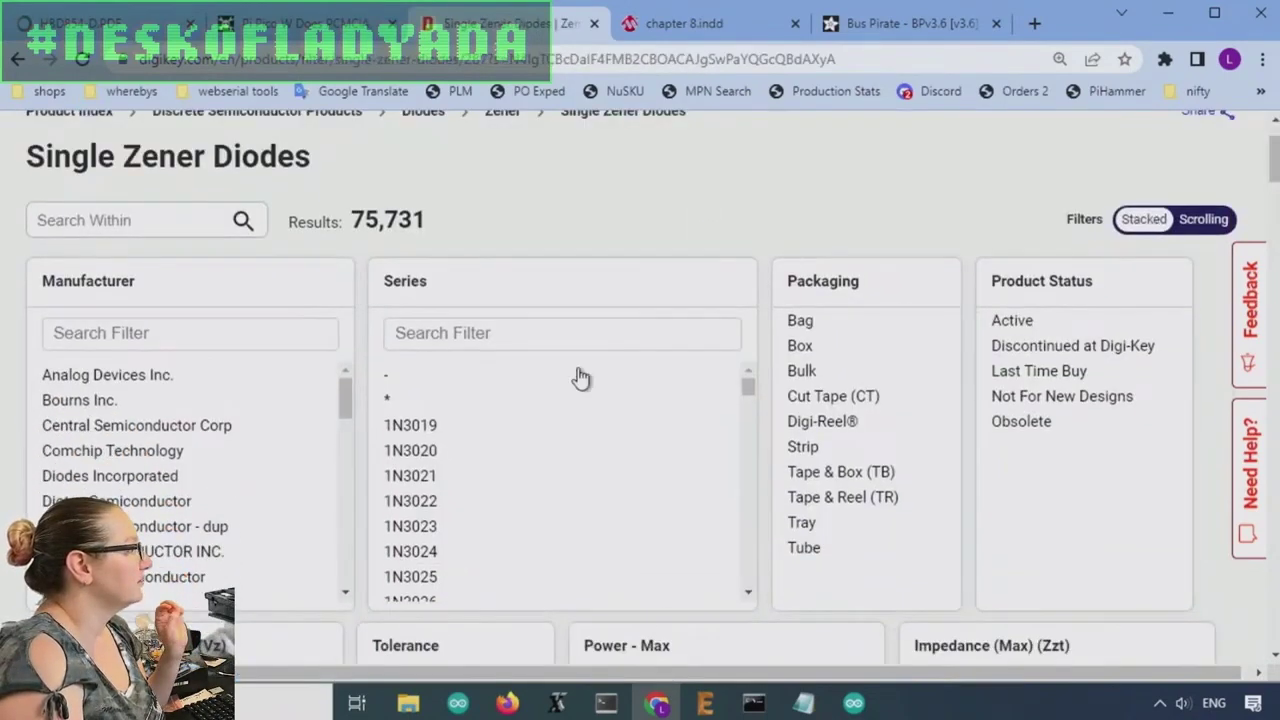
left_click(996, 318)
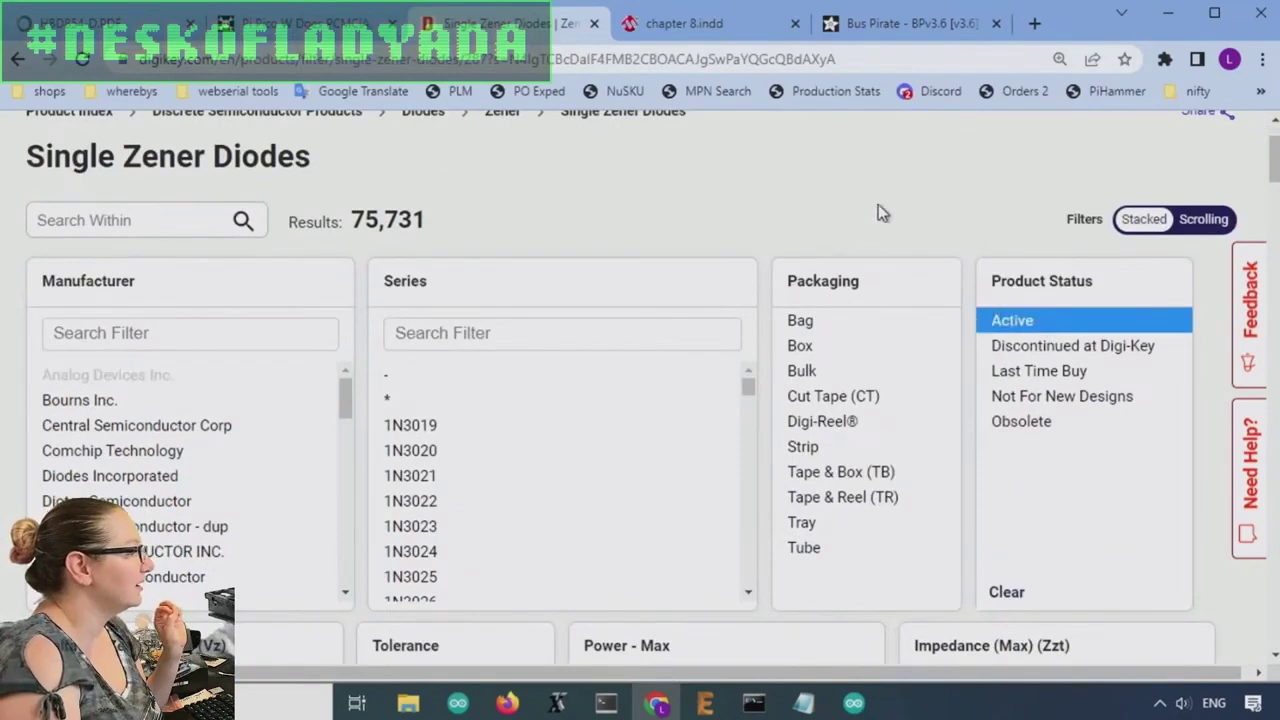
scroll(855, 240, "down", 10)
scroll(857, 260, "down", 5)
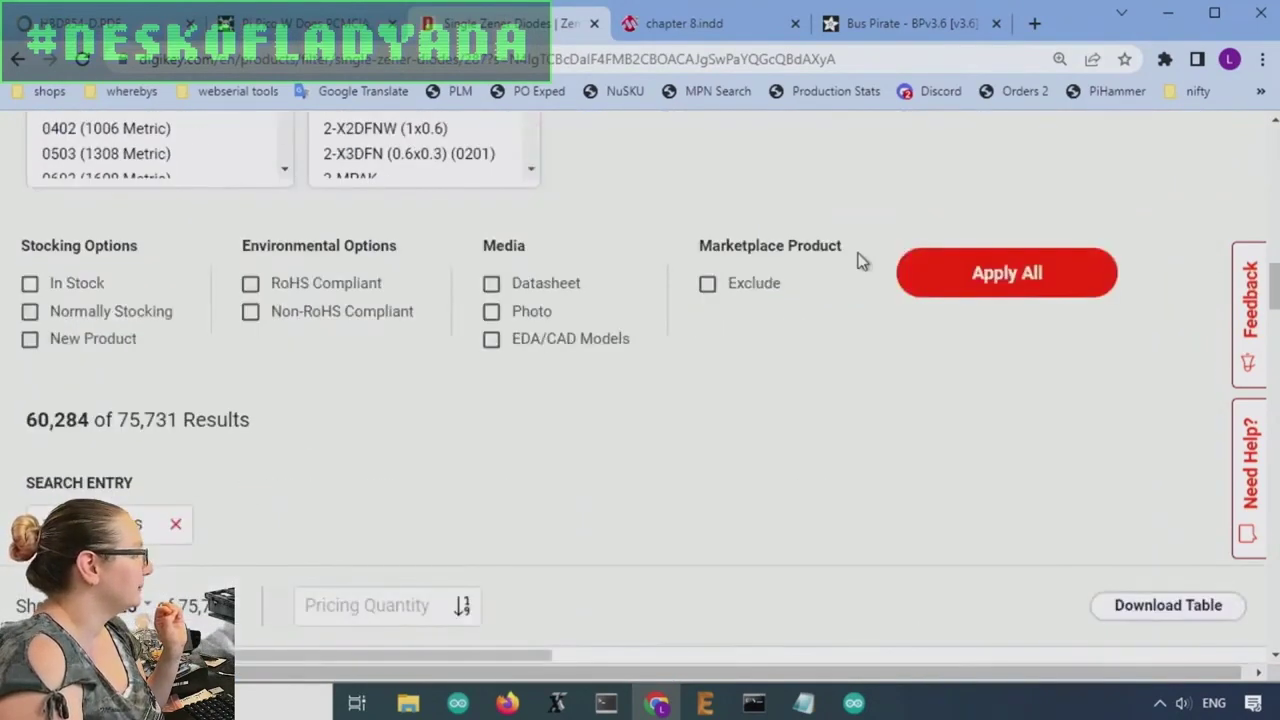
left_click(106, 289)
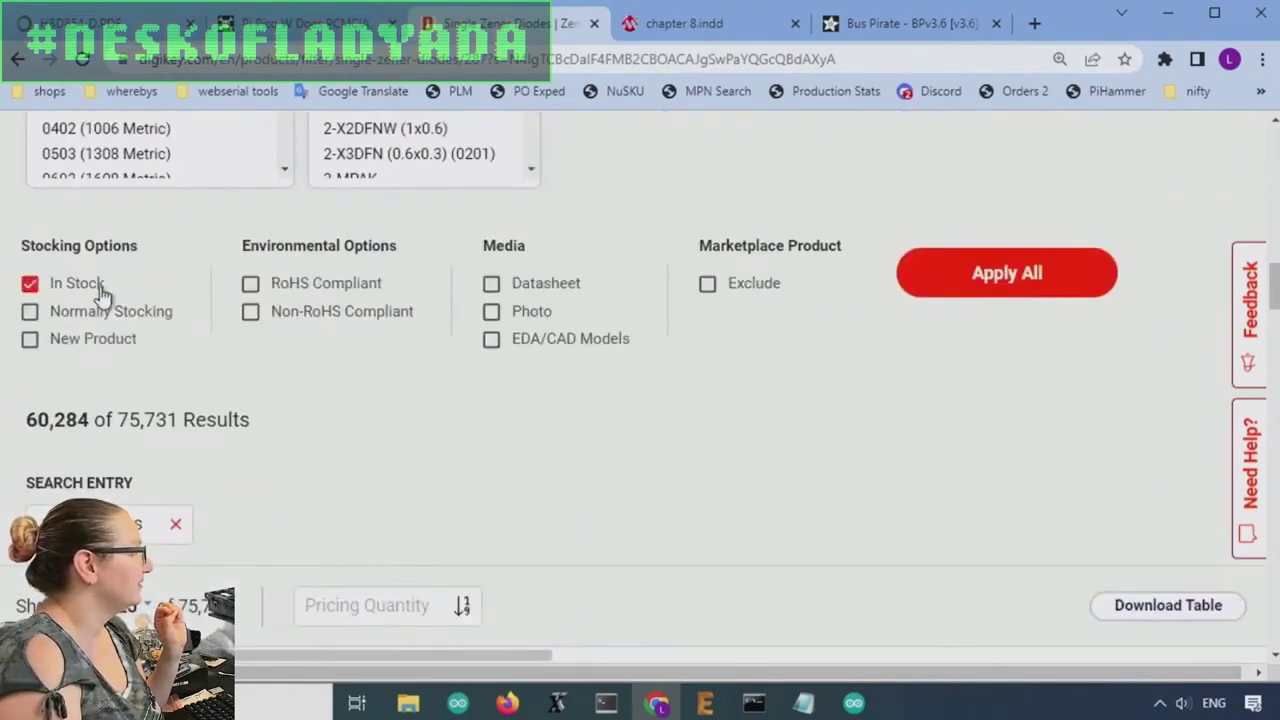
left_click(760, 287)
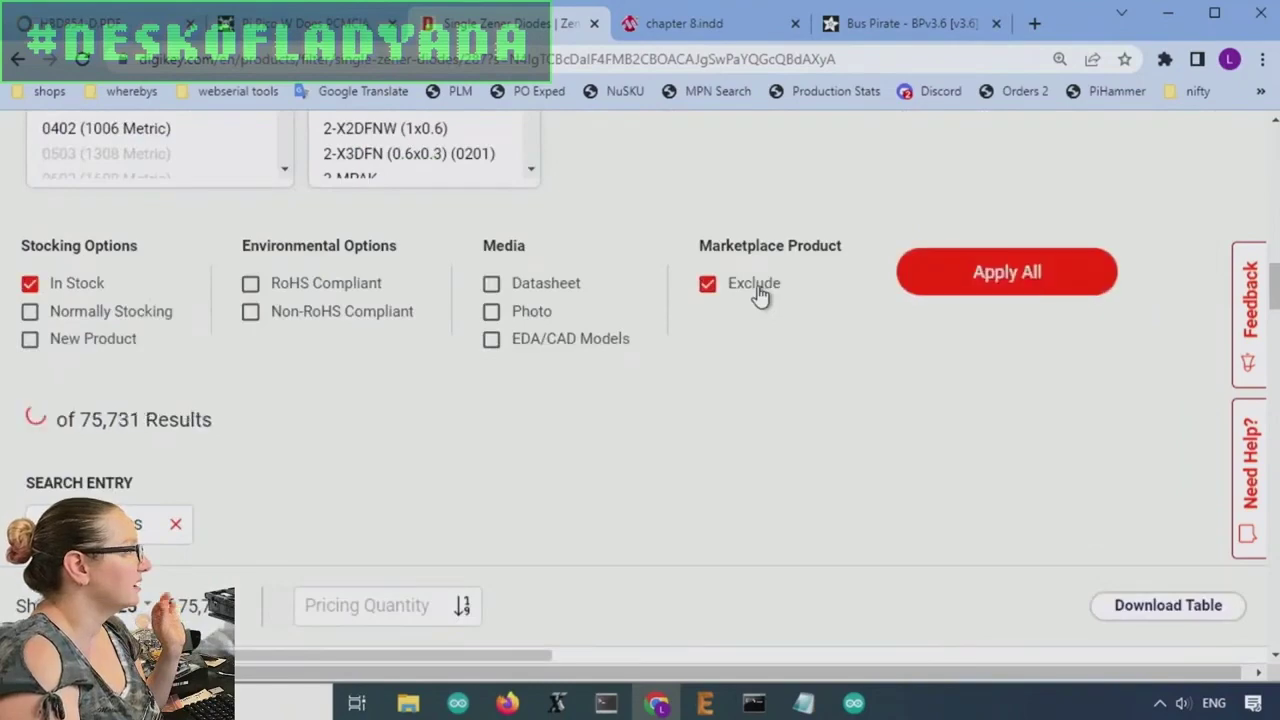
left_click(1023, 285)
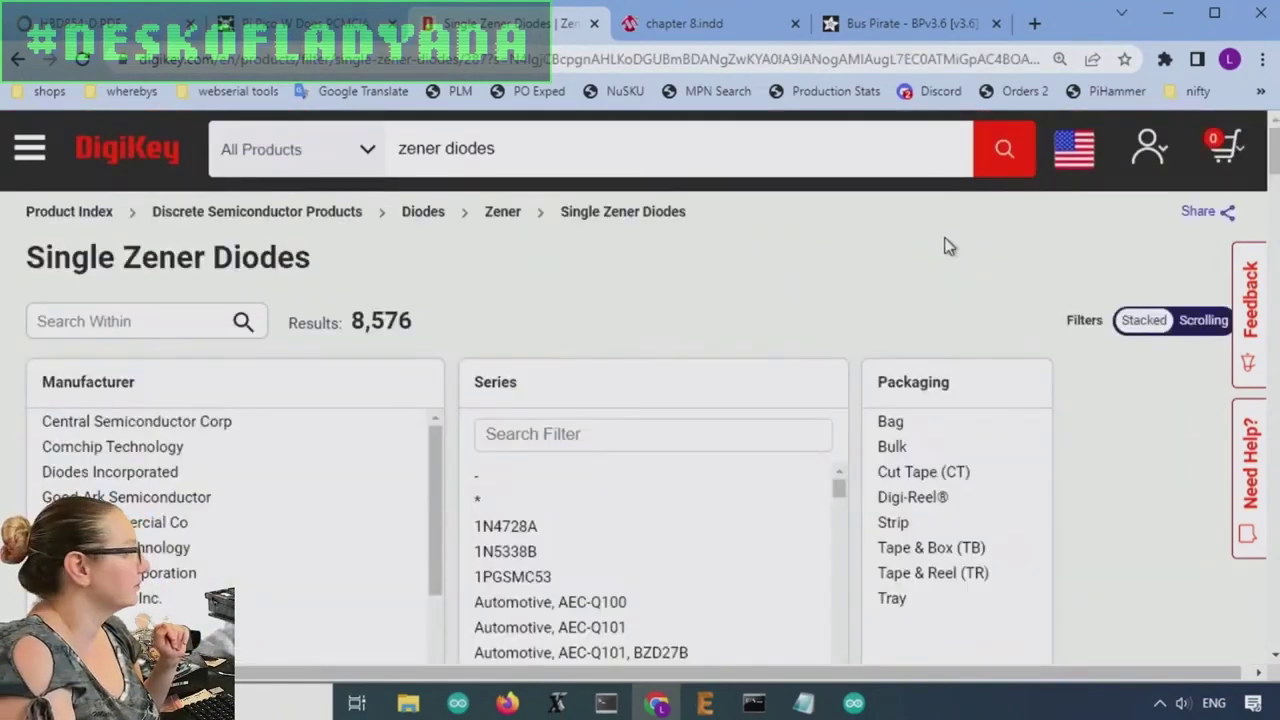
Examine the available nominal Zener voltages and the filtered parts' voltages, power ratings, packages, stock and prices.
scroll(948, 247, "down", 6)
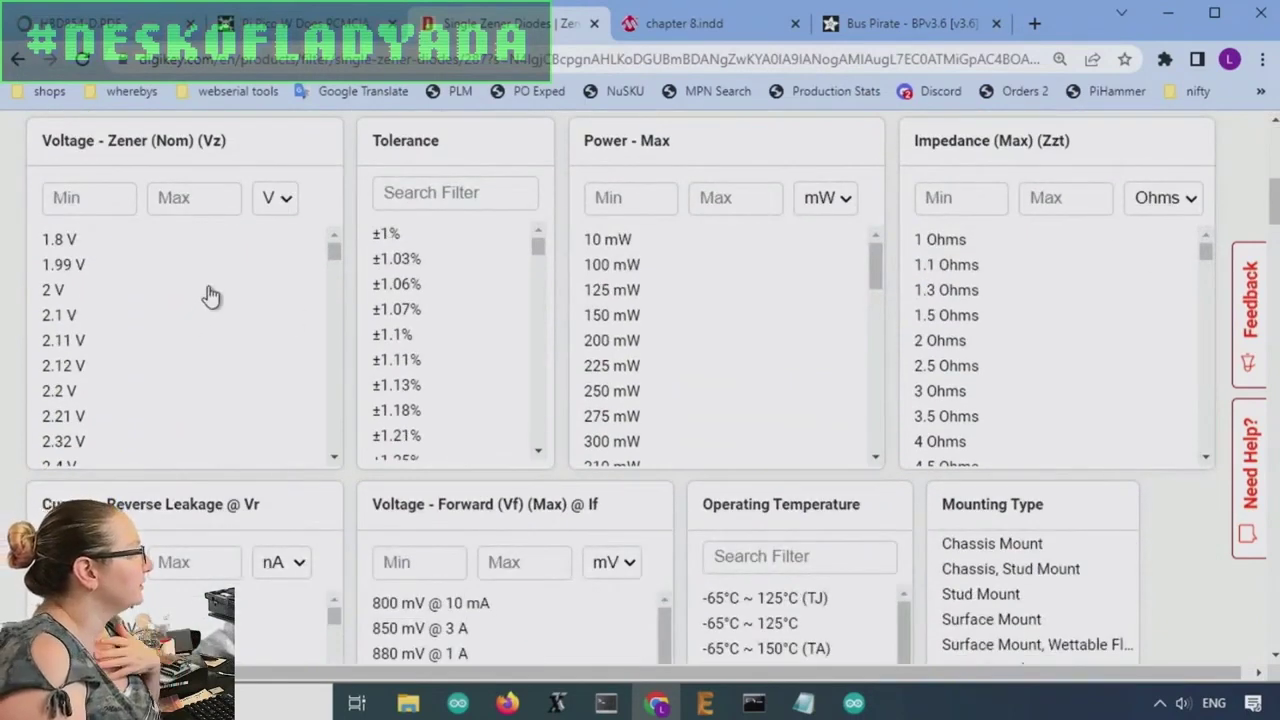
scroll(209, 295, "down", 2)
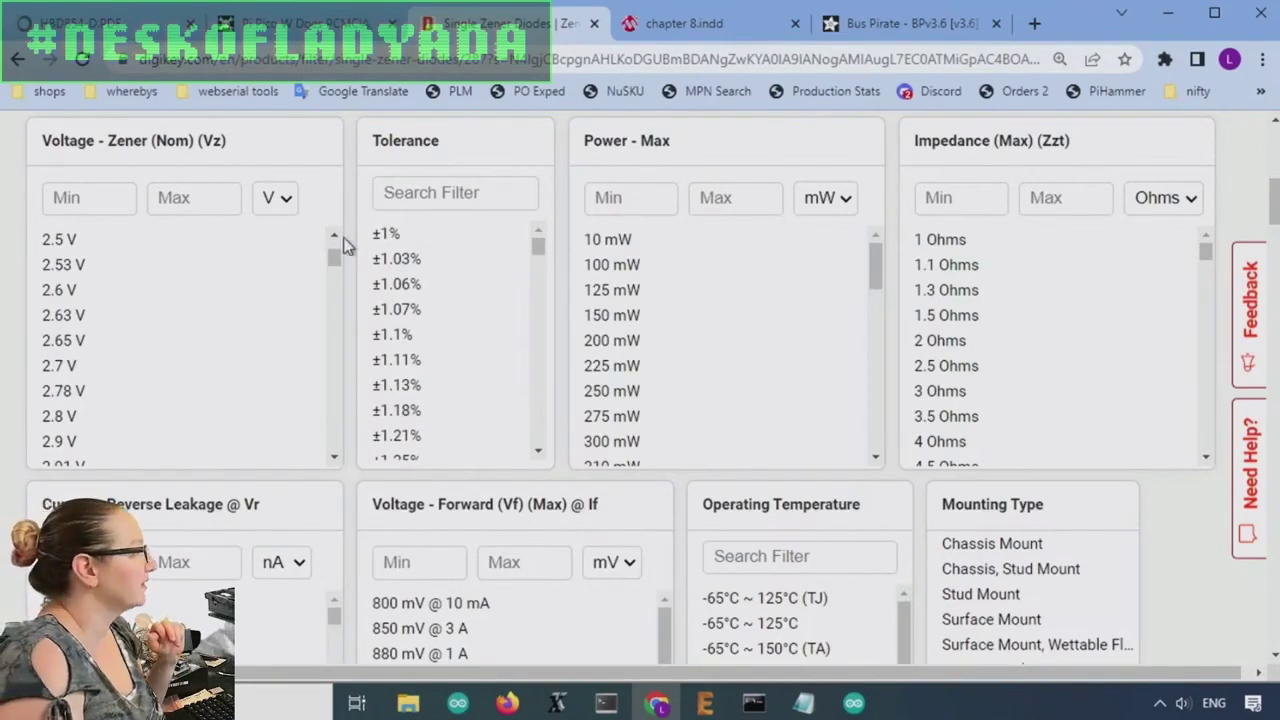
scroll(1043, 409, "down", 15)
scroll(1205, 533, "down", 10)
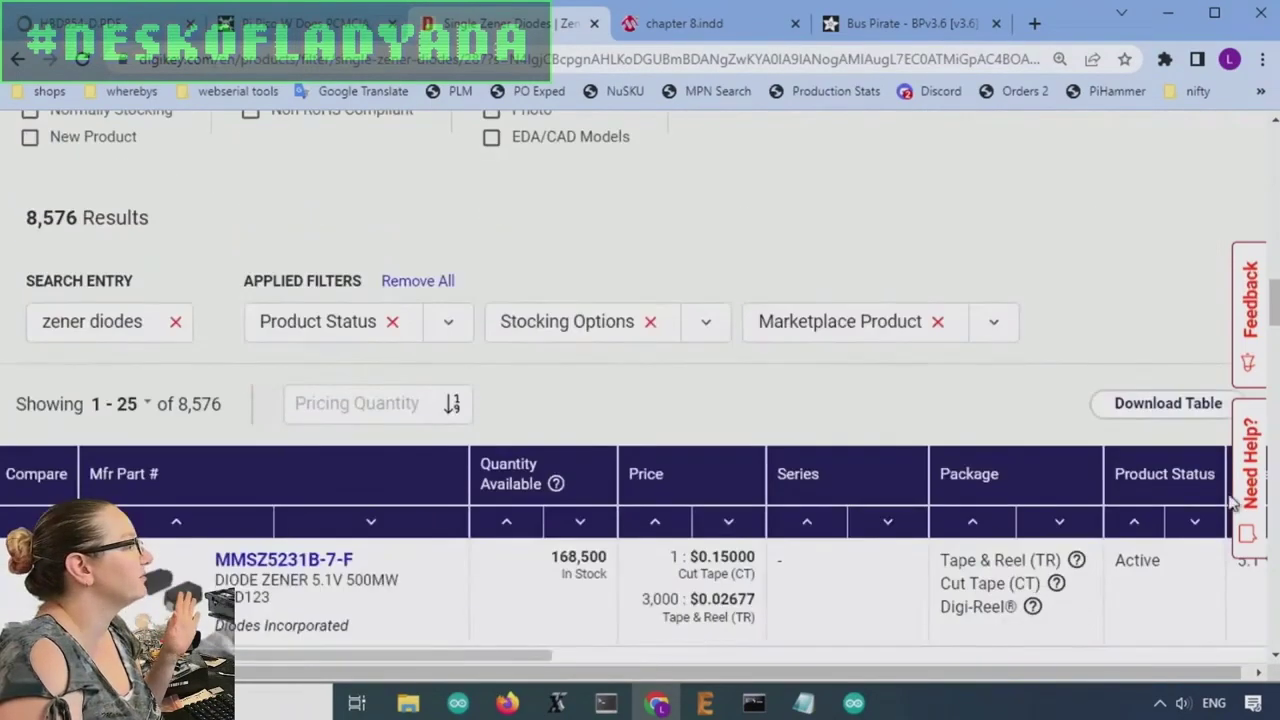
scroll(383, 355, "up", 2)
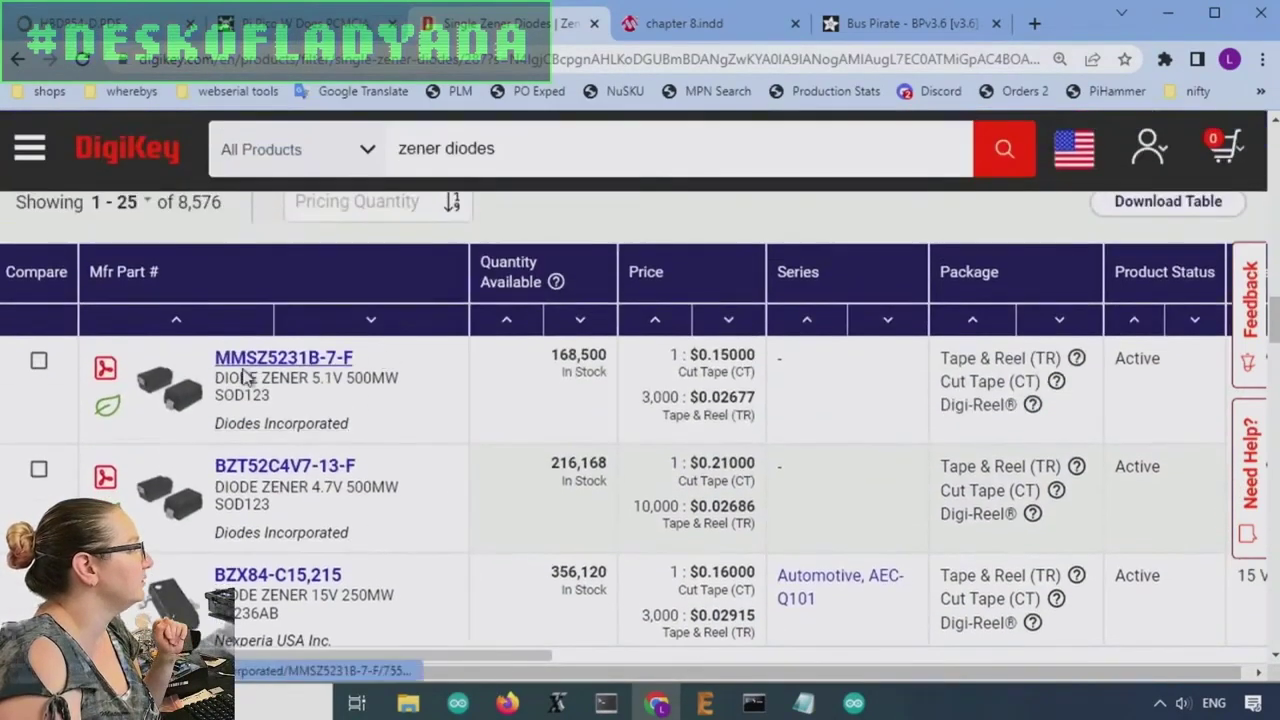
scroll(528, 408, "down", 5)
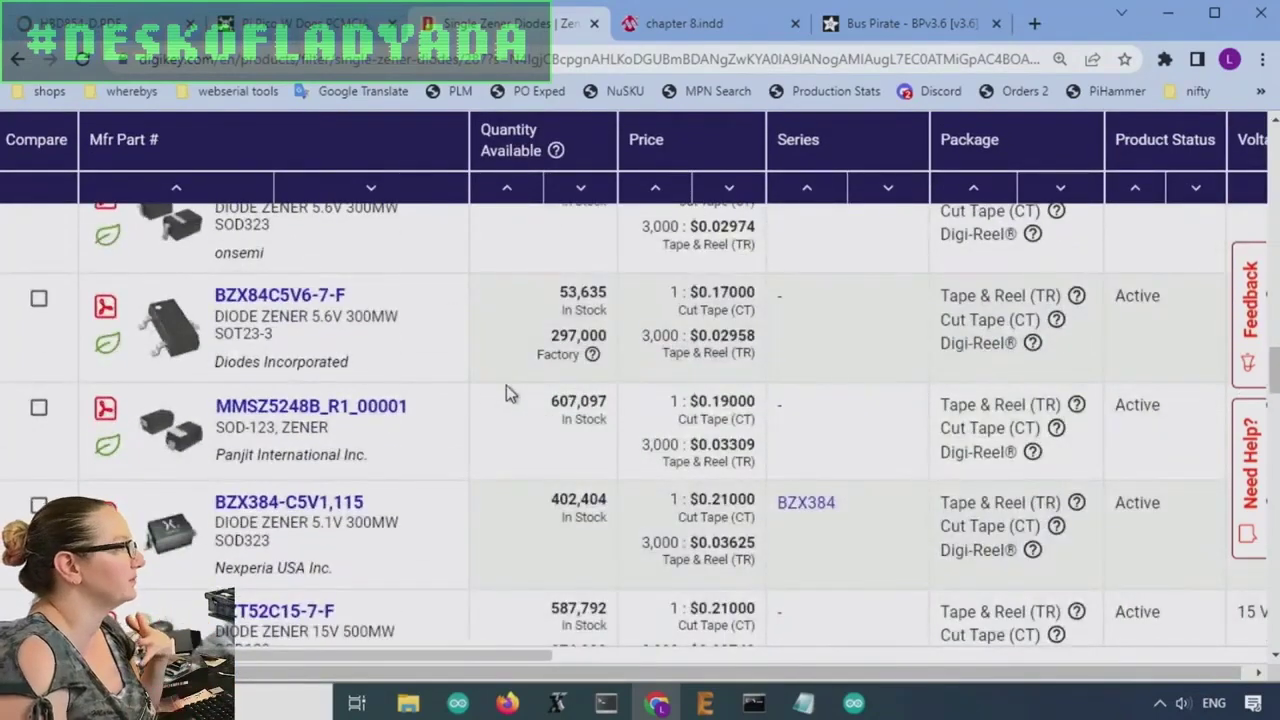
scroll(495, 405, "down", 4)
scroll(484, 414, "down", 3)
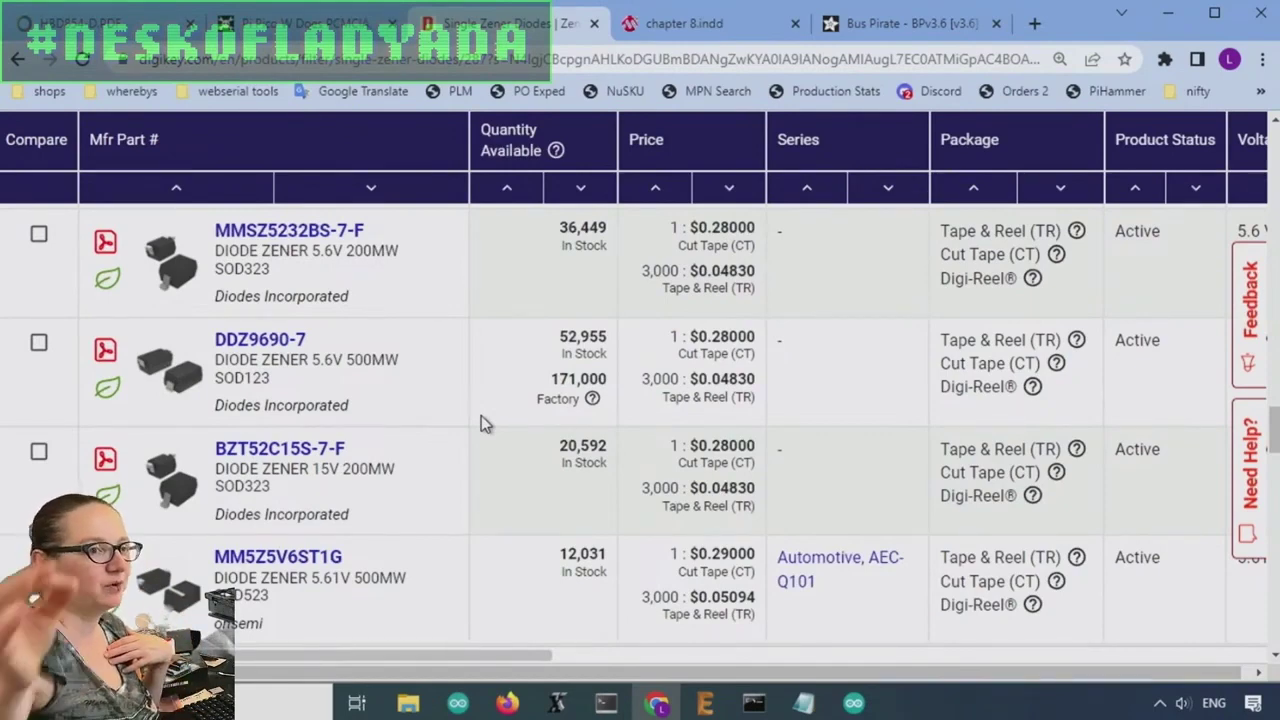
scroll(490, 415, "down", 4)
key("Home")
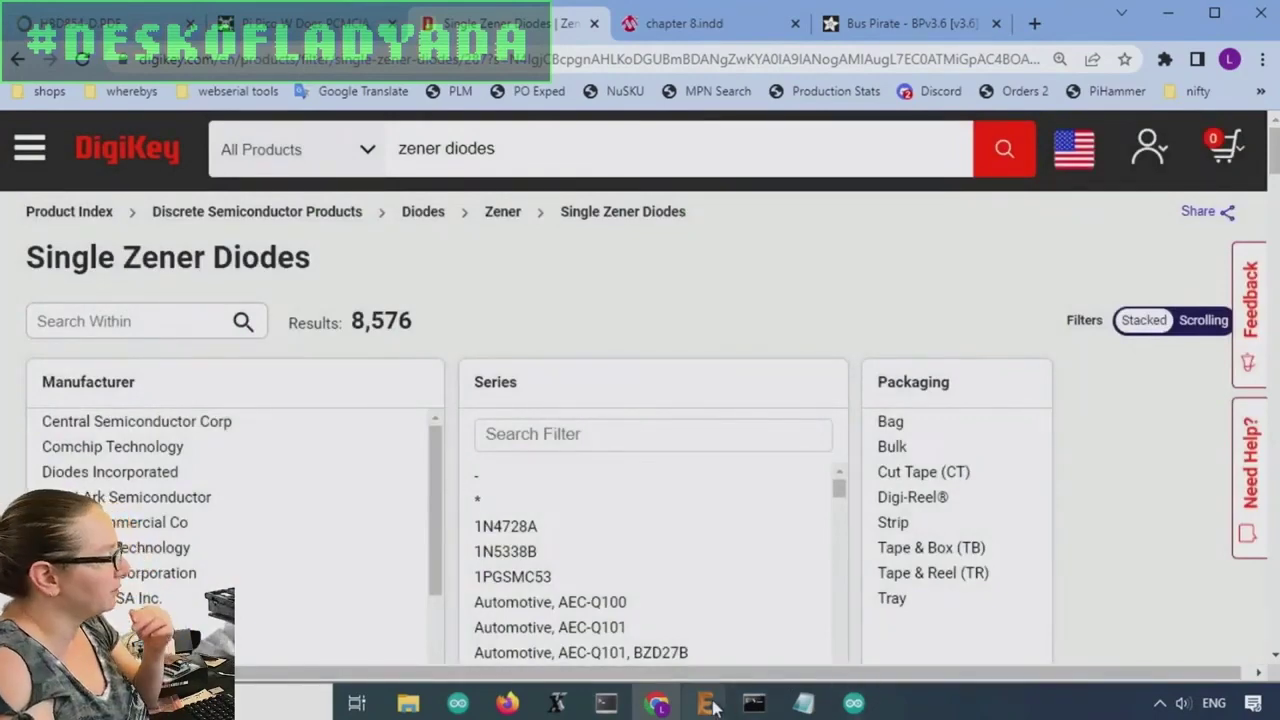
Switch to the Circuit Pyrate rev C schematic in EAGLE, check the Zener diodes on the GPIO lines and return to DigiKey.
mouse_move(712, 706)
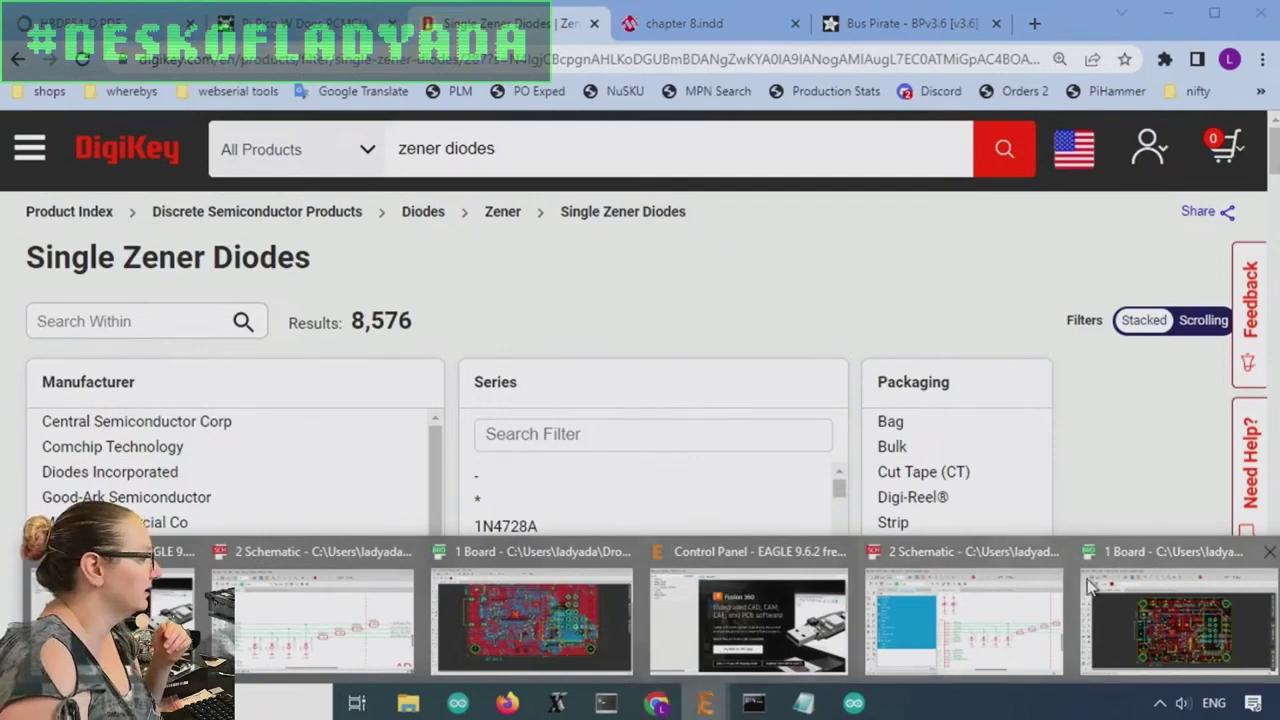
left_click(1000, 612)
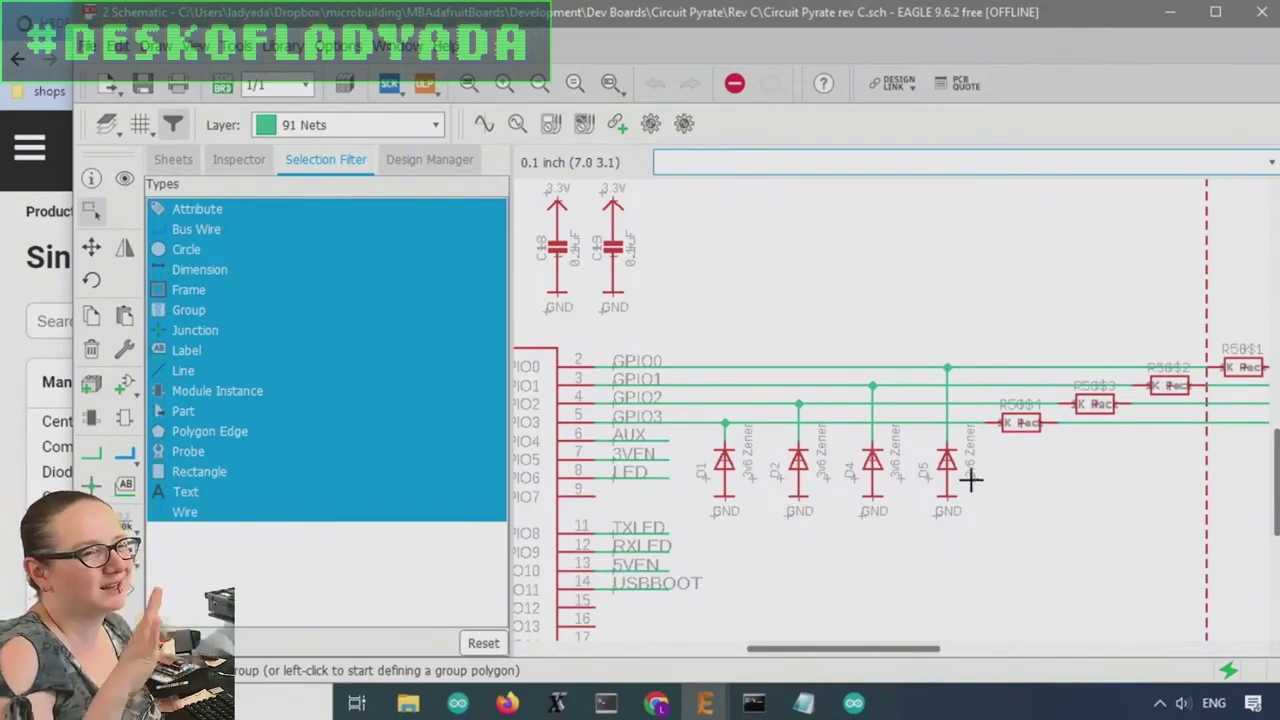
key("alt+Tab")
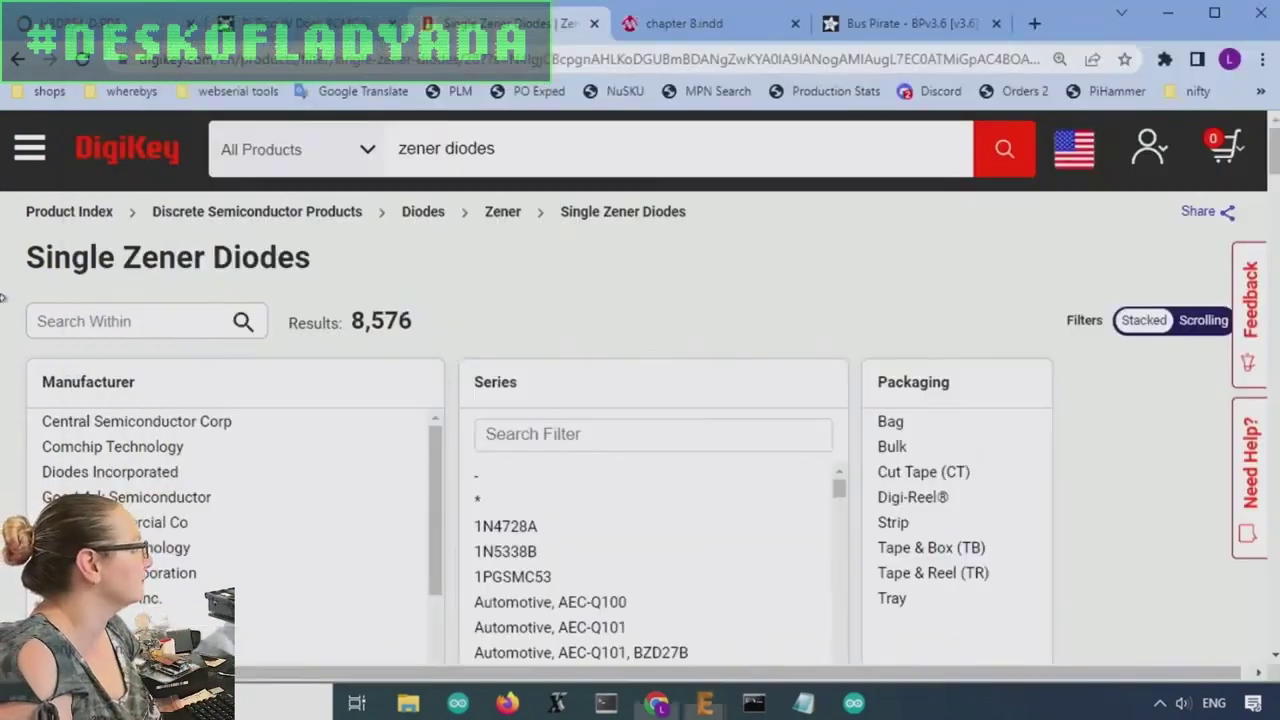
Select 3.3 V and 3.6 V as the nominal Zener voltages to filter by.
scroll(900, 307, "down", 5)
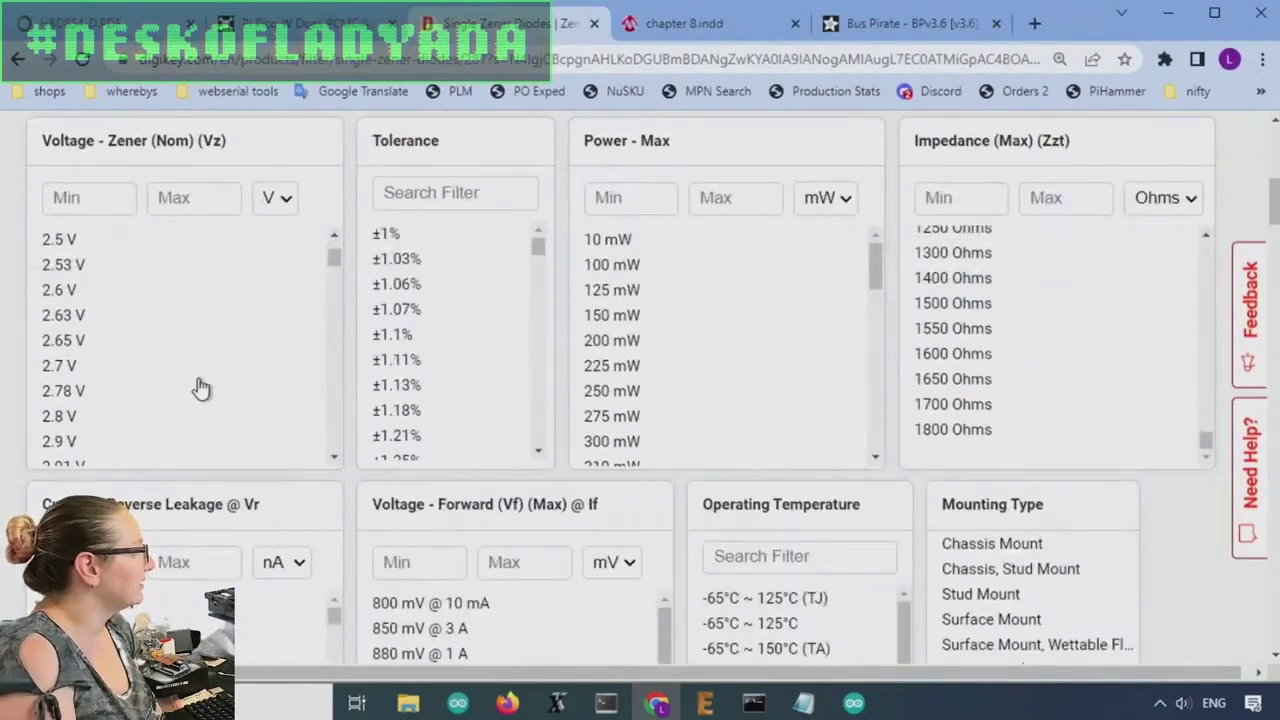
scroll(122, 338, "down", 3)
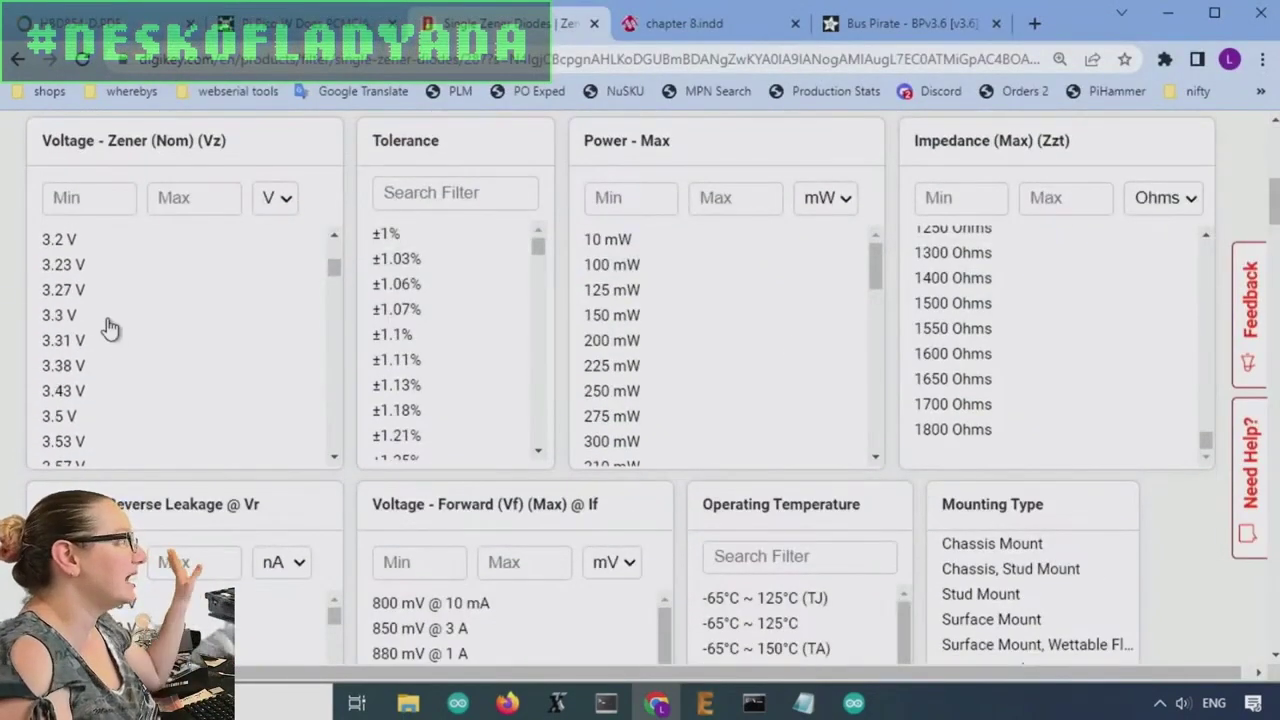
left_click(109, 318)
scroll(106, 340, "down", 1)
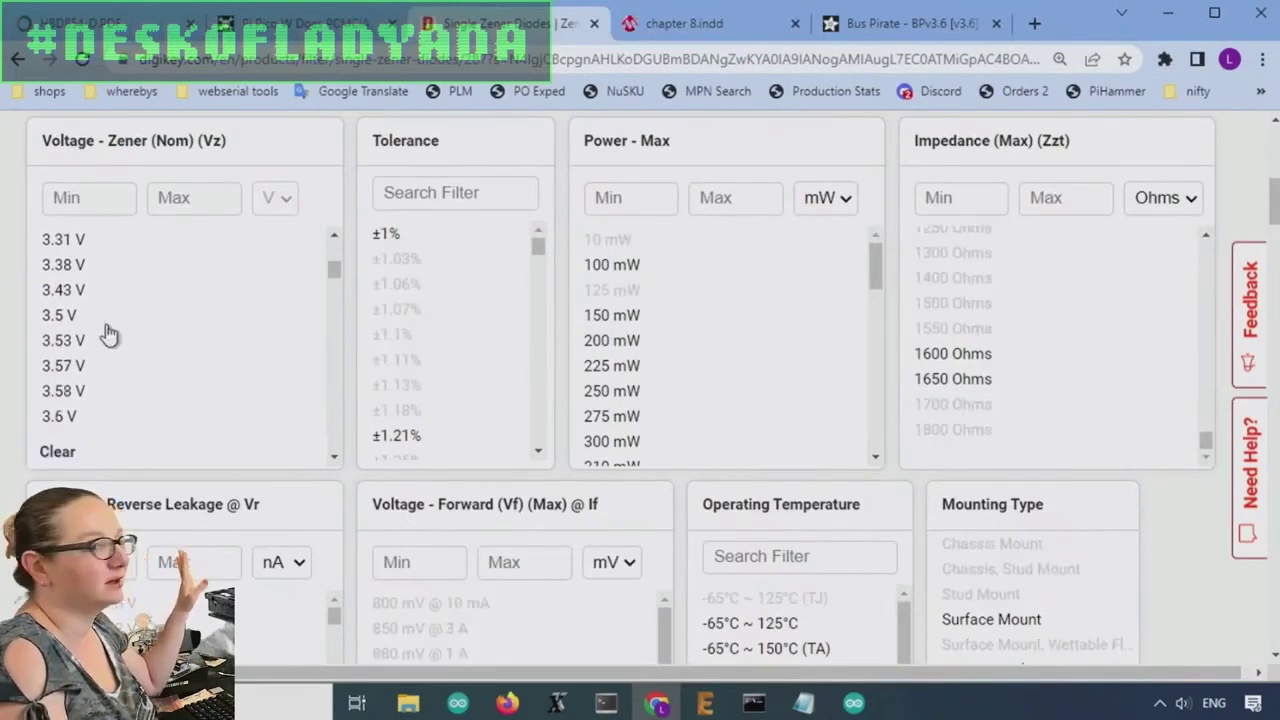
scroll(91, 350, "down", 1)
left_click(92, 320)
scroll(1187, 554, "down", 4)
scroll(1165, 545, "up", 2)
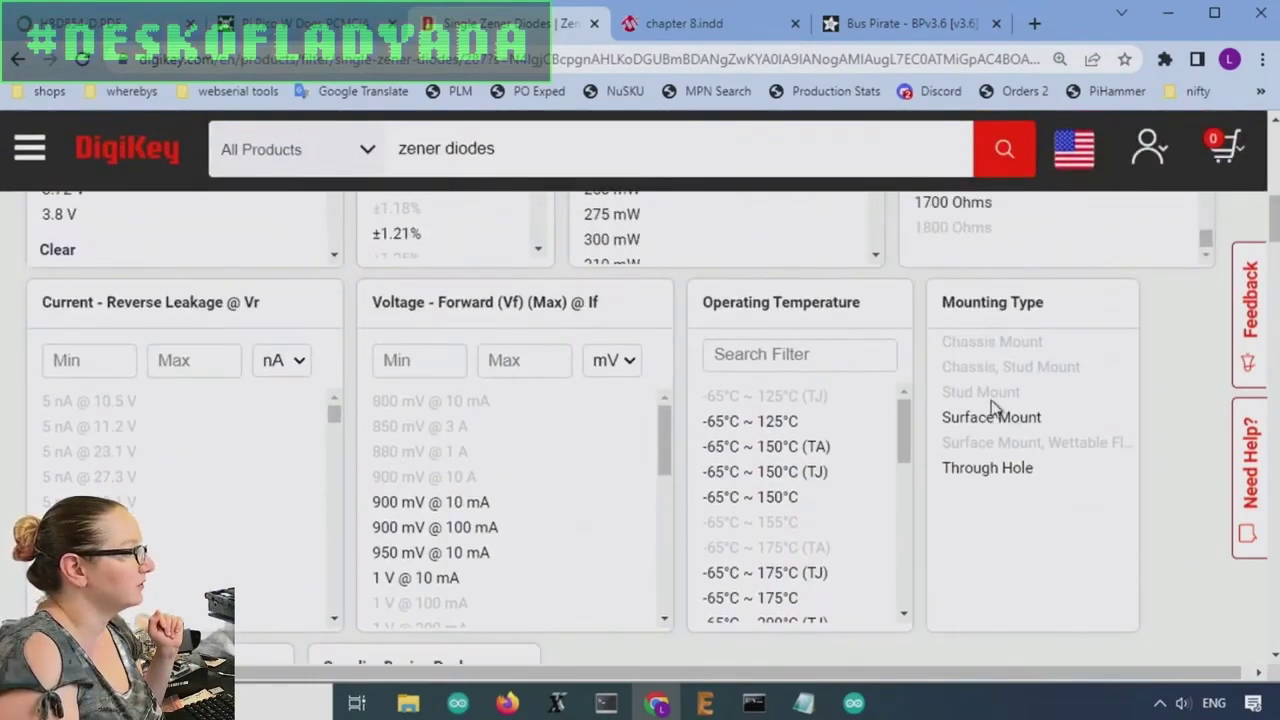
Set the mounting type to Surface Mount and apply the chosen filters.
left_click(992, 417)
scroll(1180, 405, "down", 5)
scroll(1150, 440, "up", 5)
scroll(1080, 465, "down", 5)
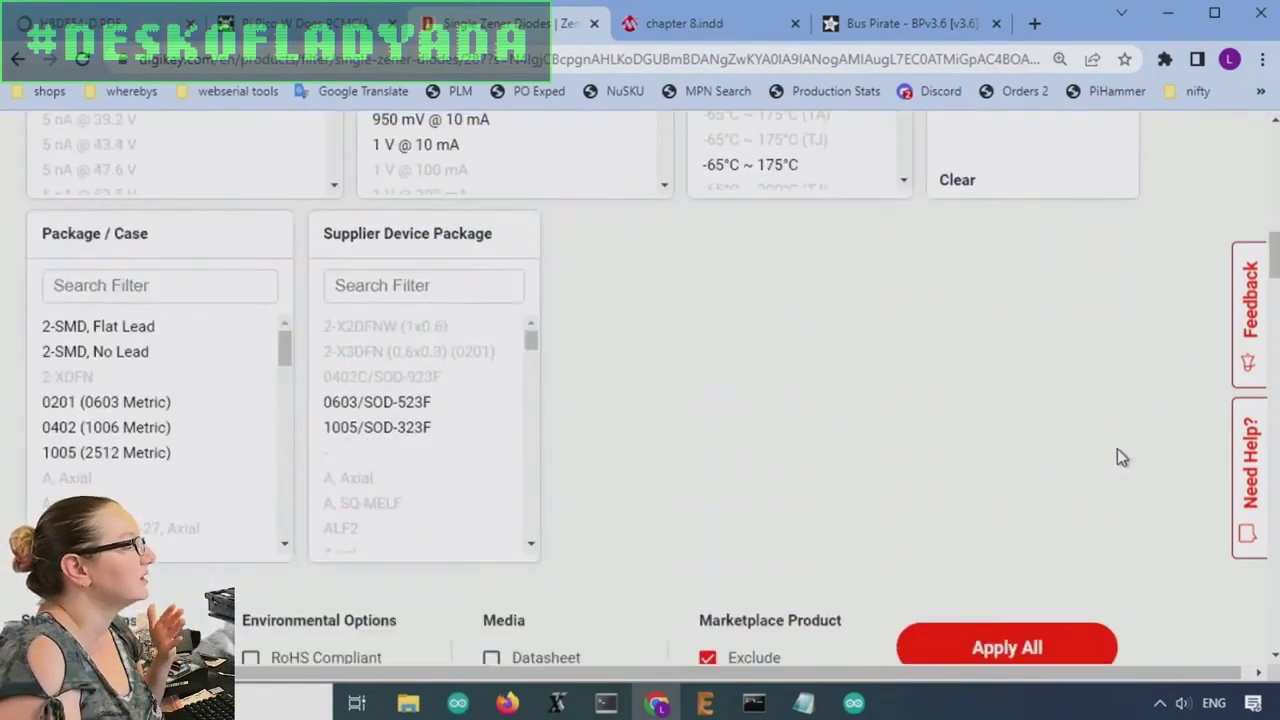
left_click(997, 645)
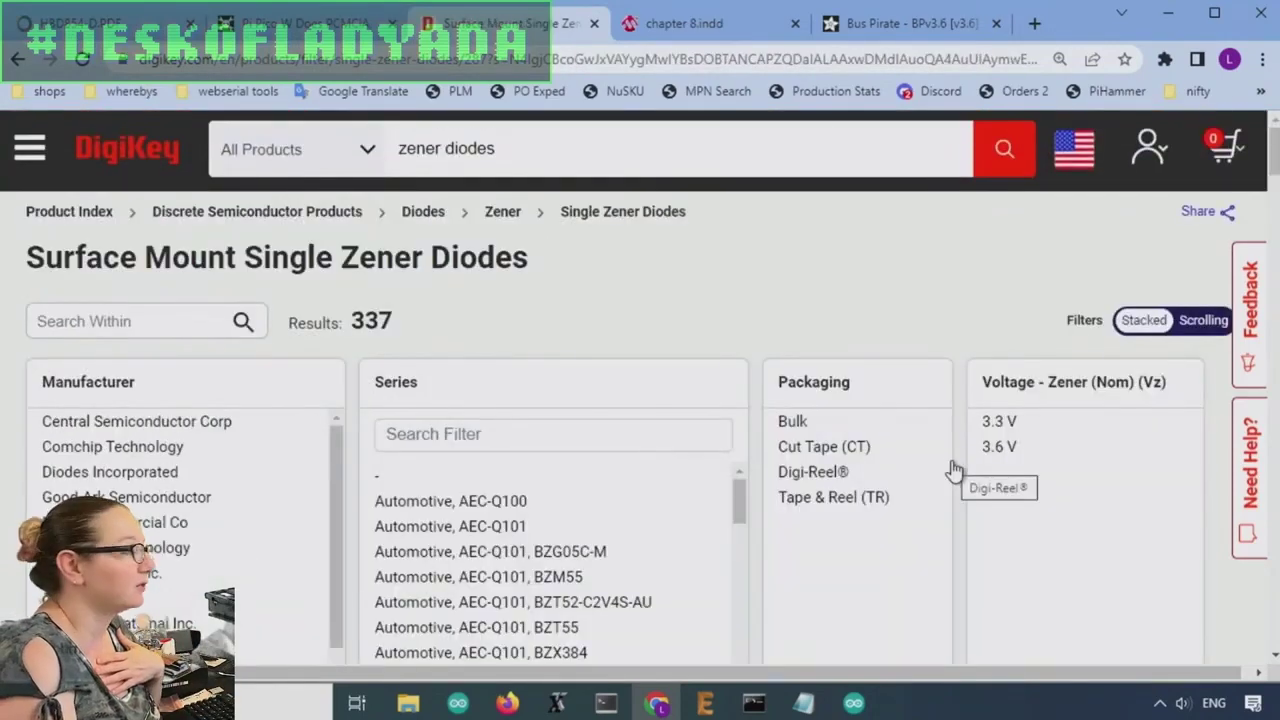
Sort the filtered Zener diodes by quantity available in descending order and look over the first parts.
scroll(951, 471, "down", 8)
scroll(1131, 289, "up", 2)
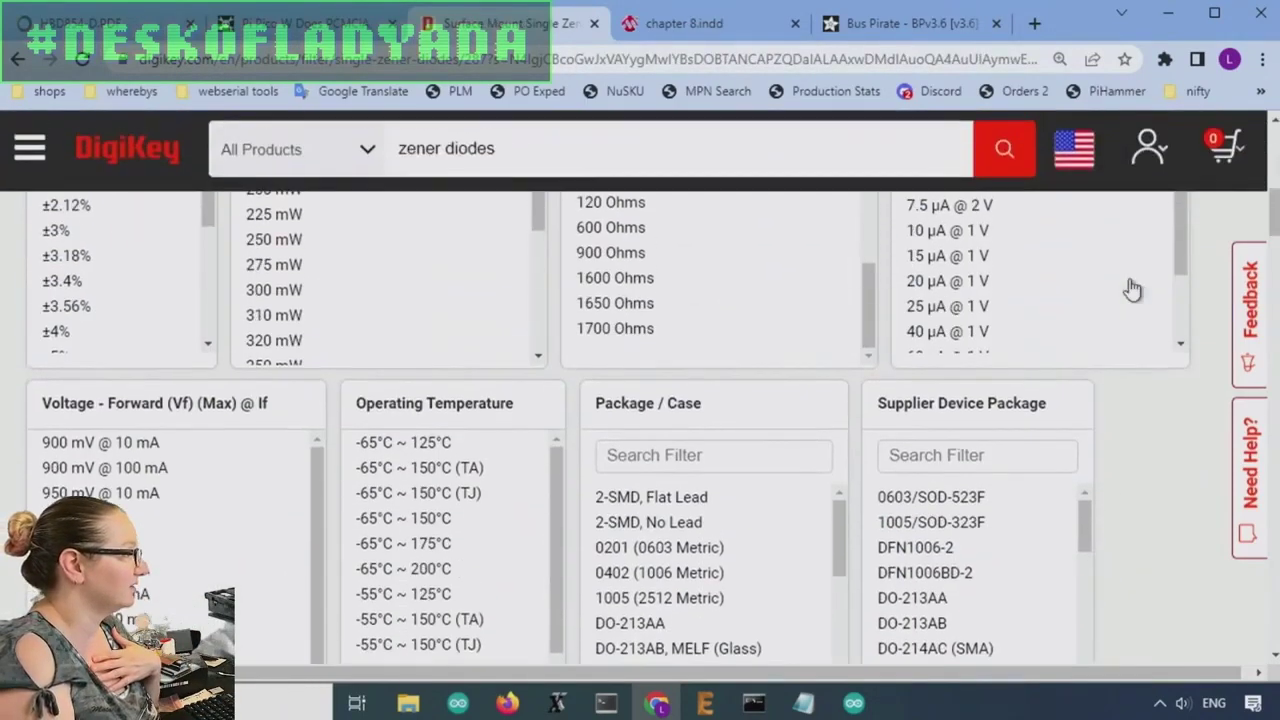
scroll(1157, 320, "down", 10)
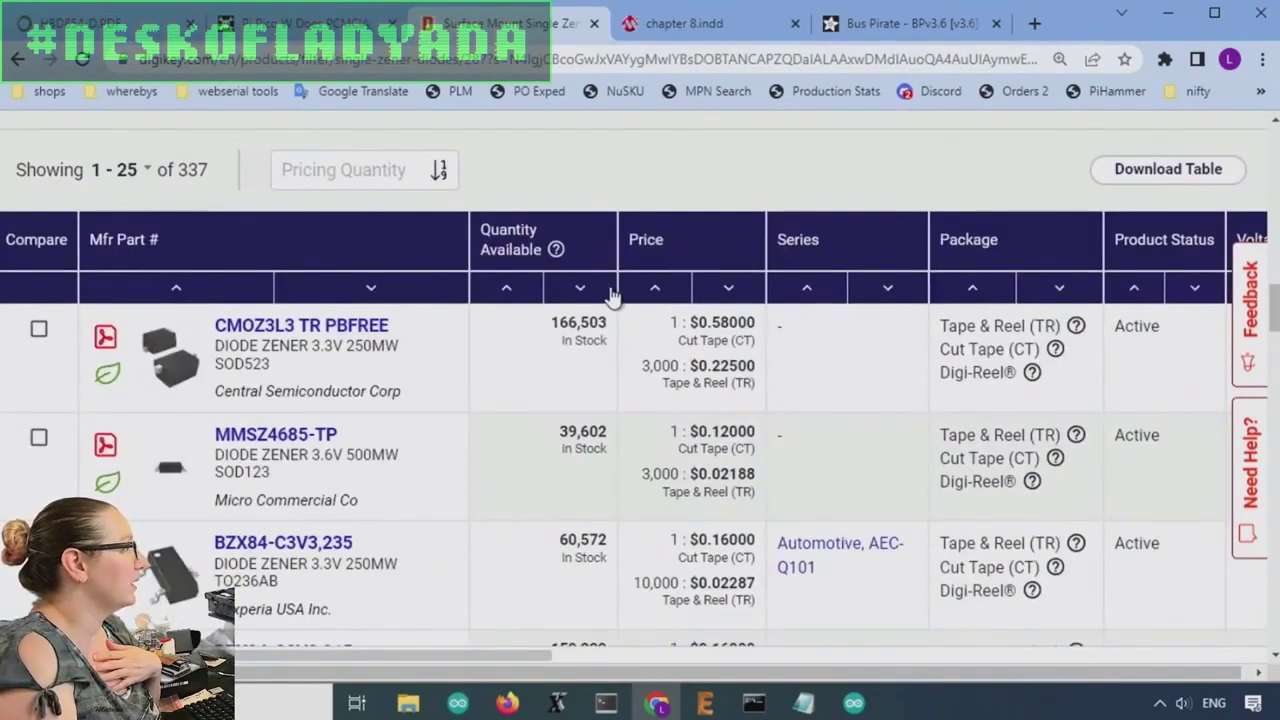
left_click(580, 287)
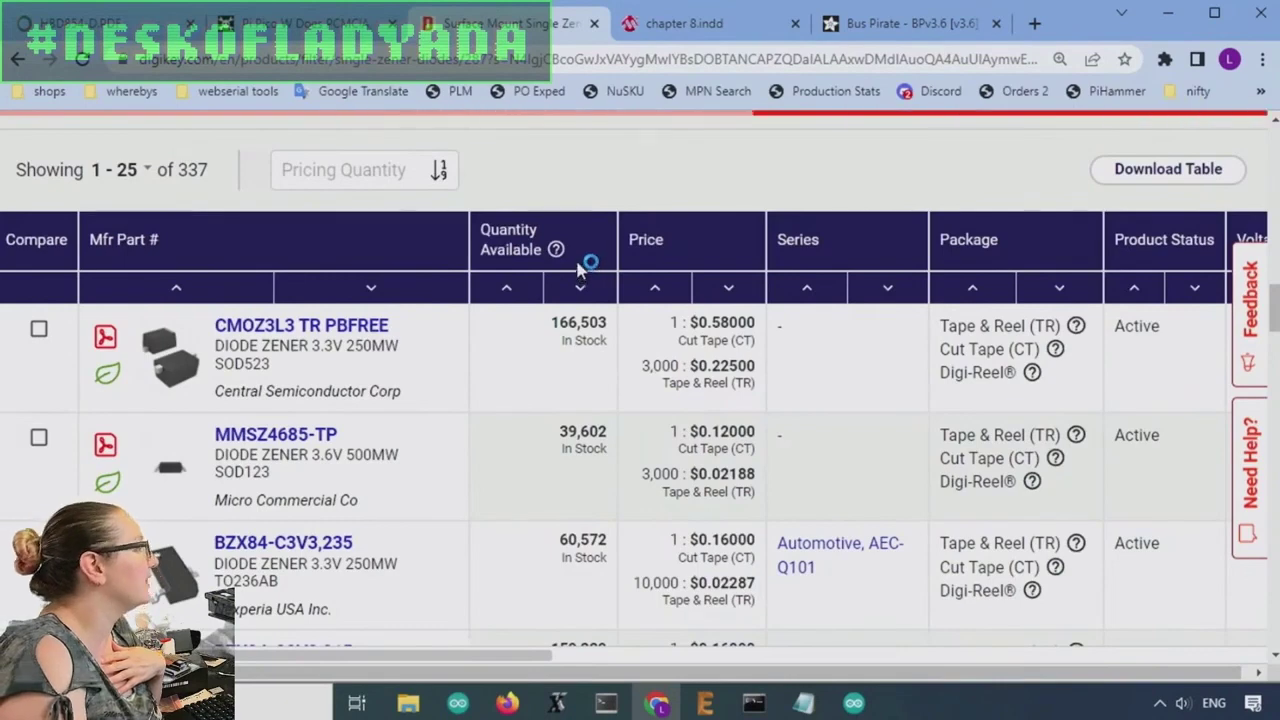
scroll(668, 284, "down", 1)
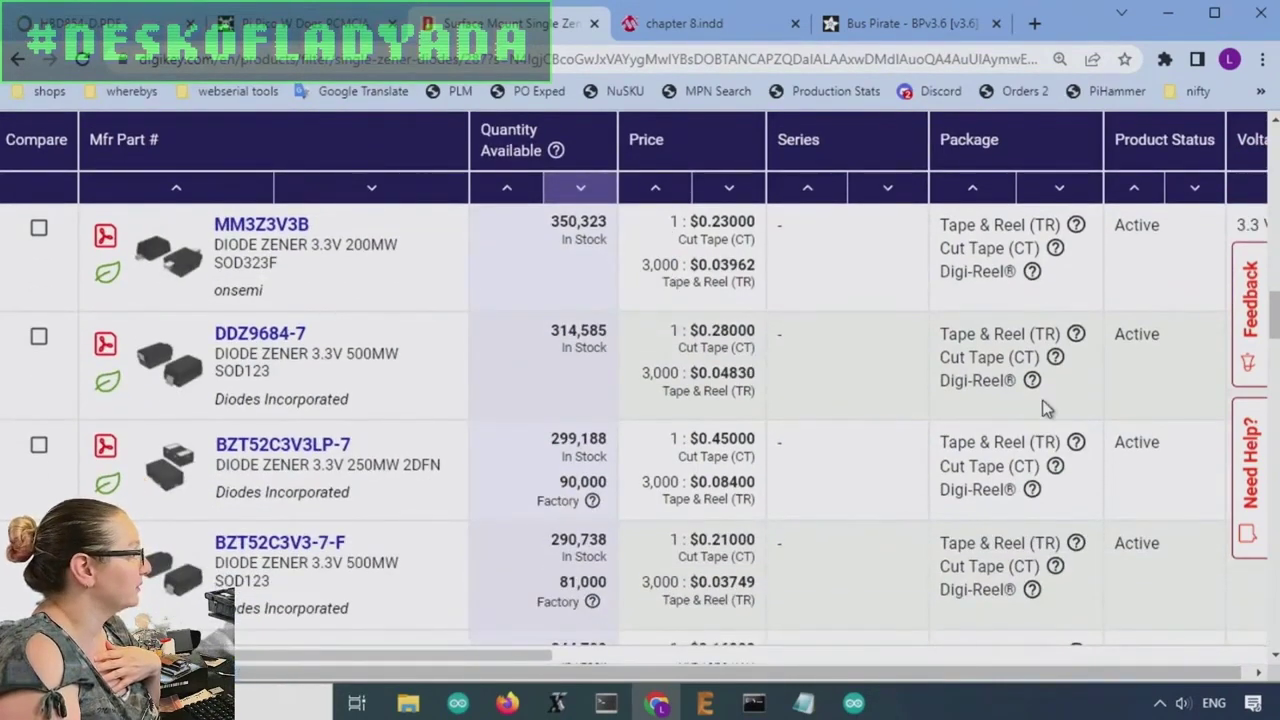
Remove the nominal Zener voltage filter from the applied filters.
scroll(1042, 400, "up", 10)
scroll(866, 290, "up", 3)
scroll(866, 300, "down", 8)
scroll(200, 460, "down", 3)
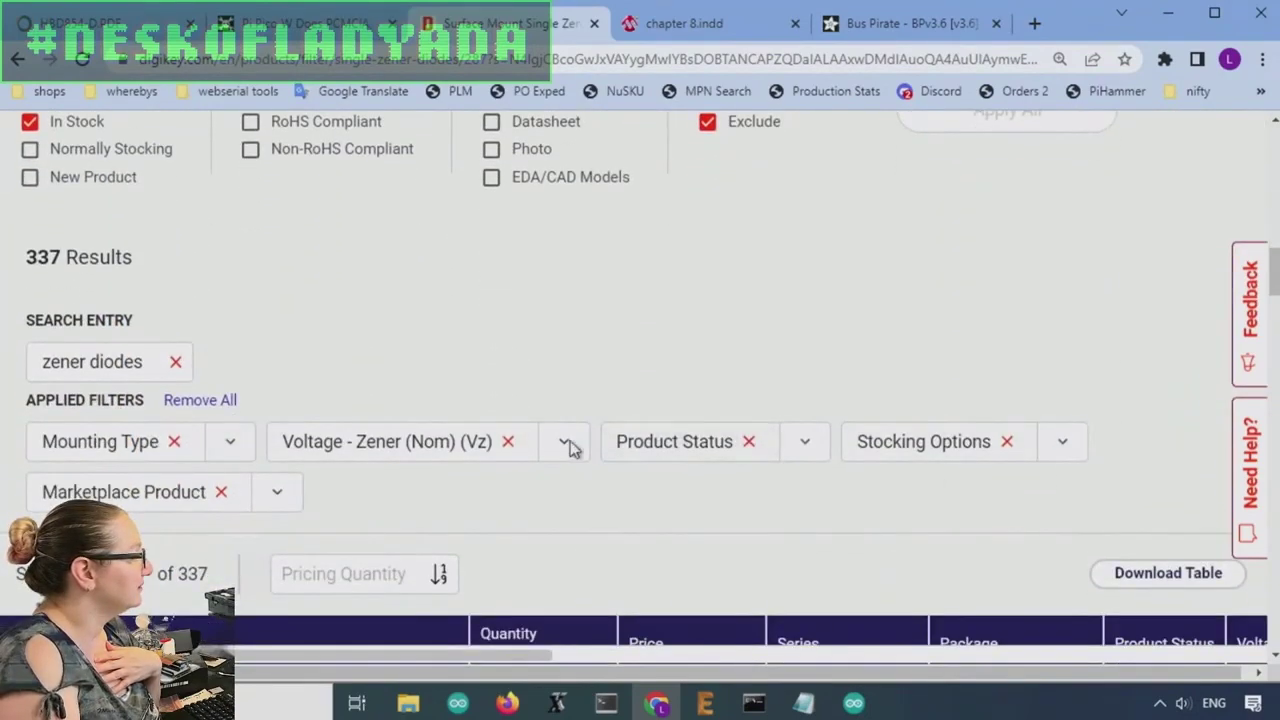
left_click(507, 444)
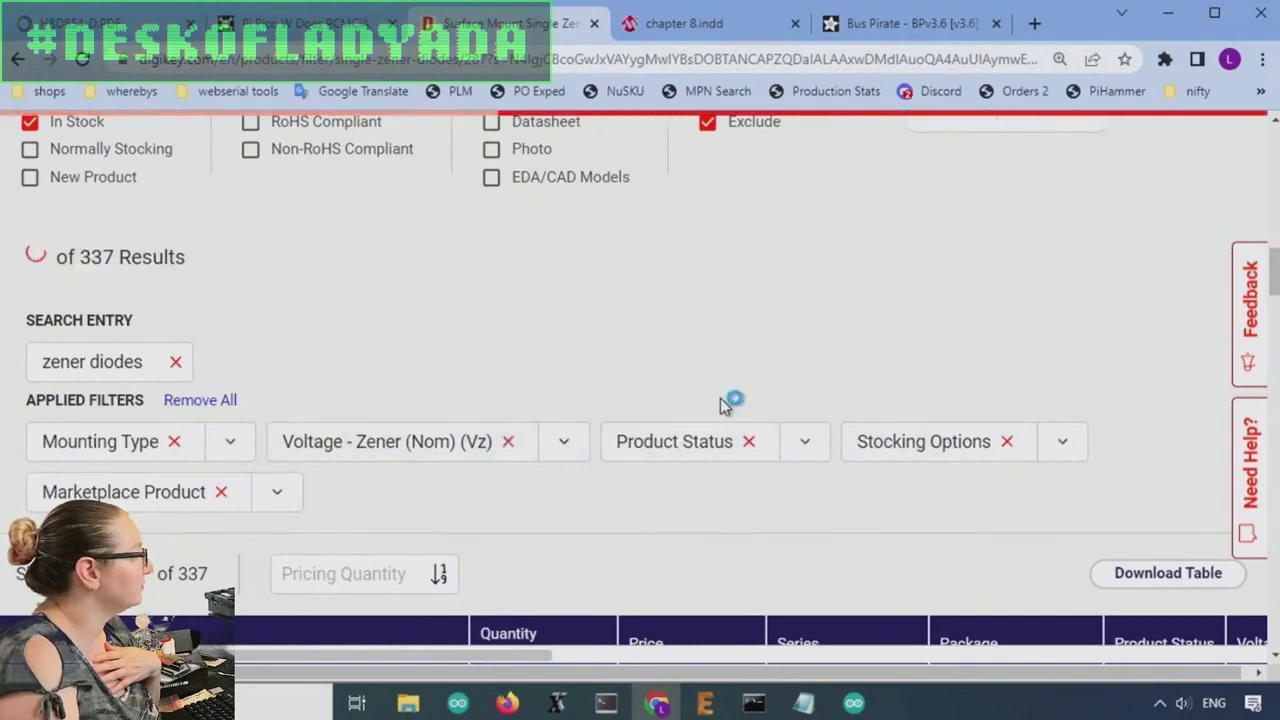
Filter the surface mount Zener diodes to a nominal voltage of 3.6 V and apply it.
scroll(537, 372, "down", 5)
scroll(537, 372, "down", 2)
scroll(214, 284, "down", 3)
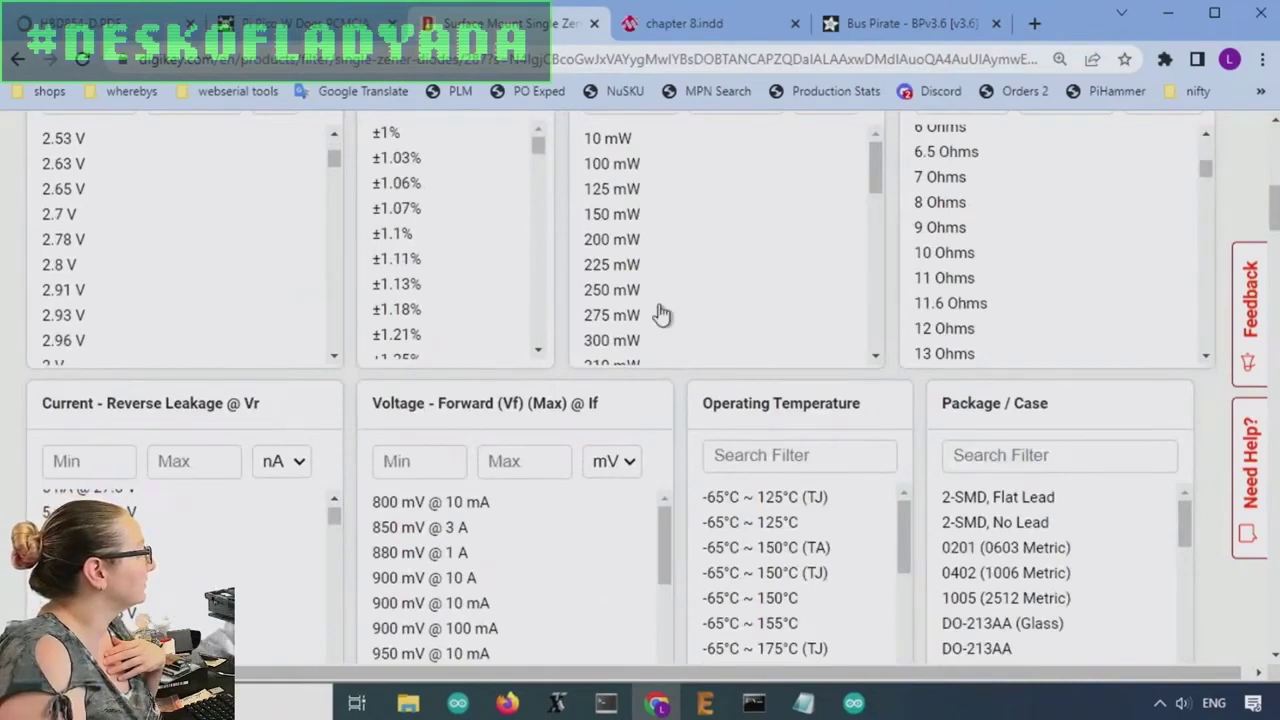
scroll(661, 314, "up", 2)
scroll(157, 414, "down", 5)
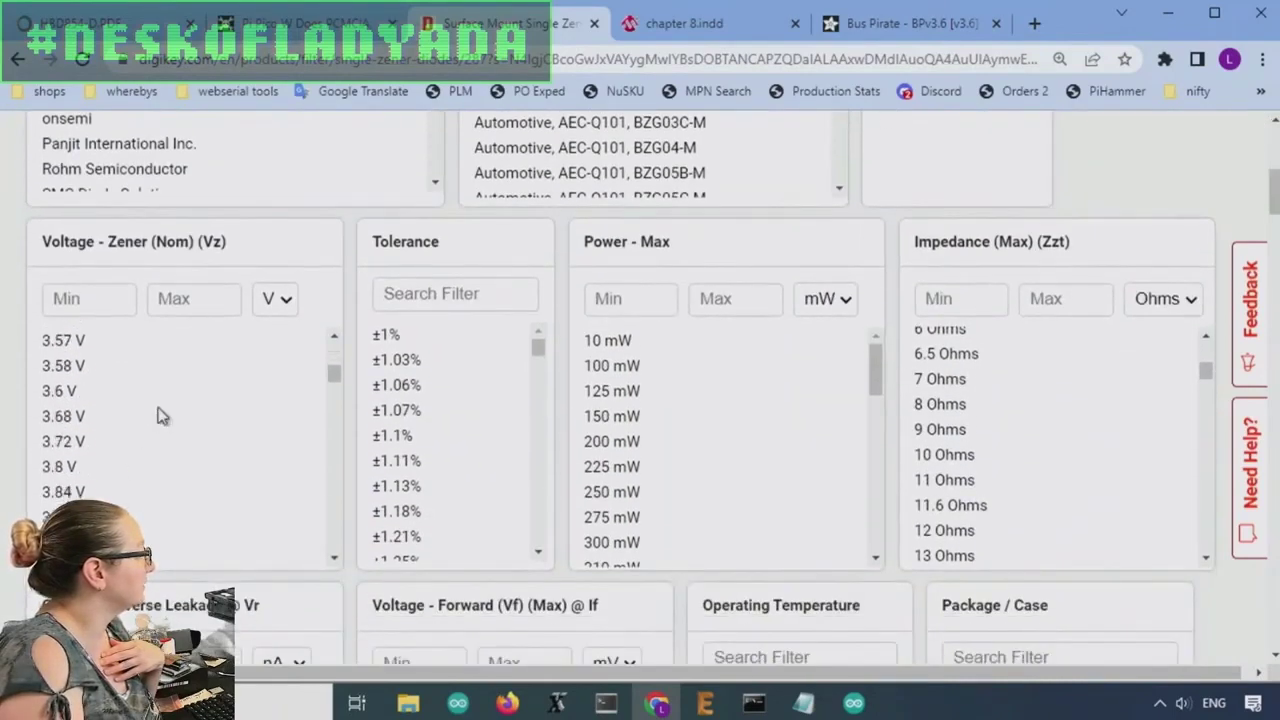
left_click(81, 396)
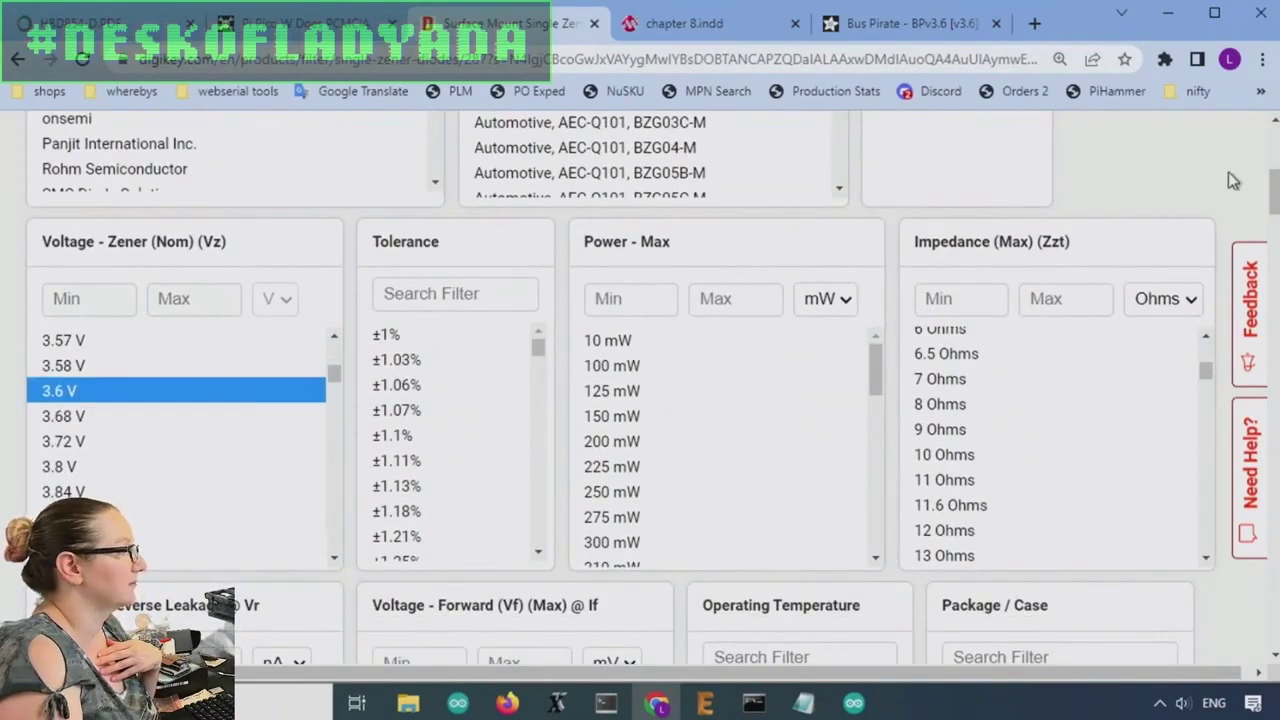
scroll(1163, 243, "down", 7)
scroll(751, 517, "up", 6)
scroll(752, 510, "down", 3)
scroll(752, 510, "down", 5)
left_click(1040, 520)
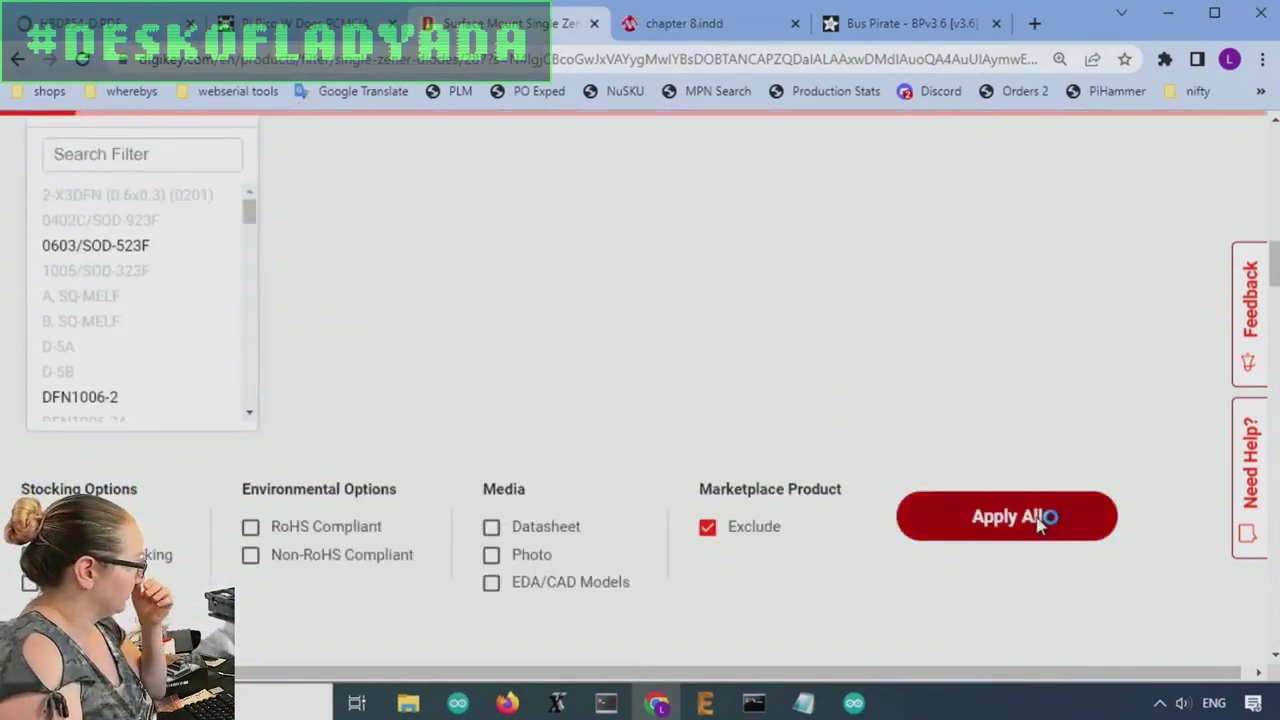
scroll(1000, 480, "down", 1)
scroll(1130, 309, "down", 8)
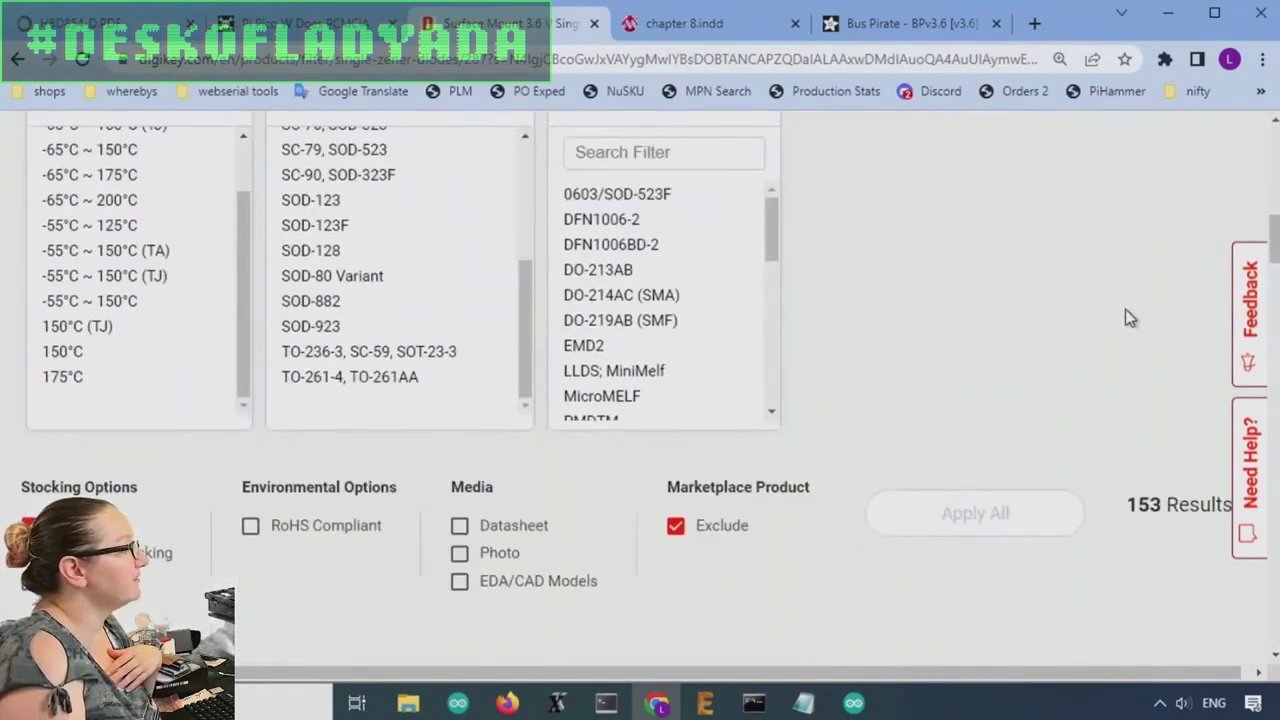
scroll(1125, 316, "down", 3)
Switch back to the Circuit Pyrate schematic in EAGLE and examine the 3.6 V Zener clamps and series resistors on GPIO0 to GPIO3.
mouse_move(705, 703)
left_click(955, 630)
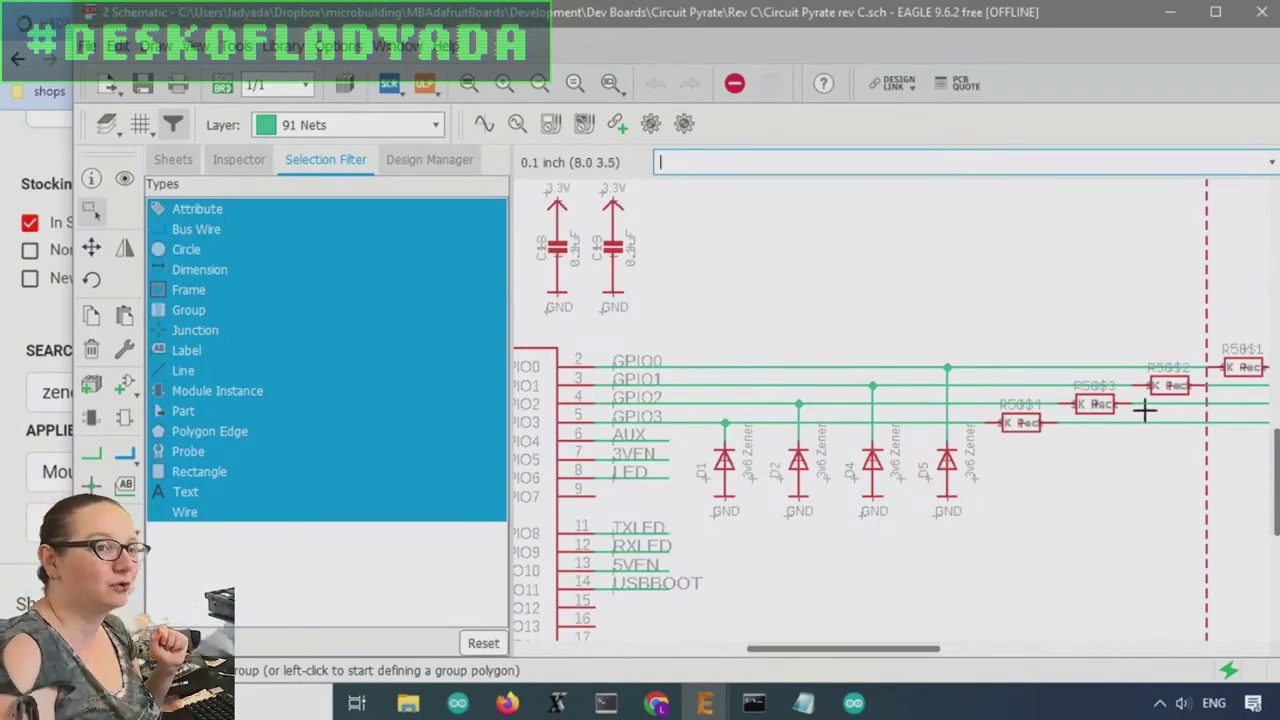
Switch back to the DigiKey Zener diode results and check the power rating and package of the first part, MM3Z3V6T1G.
left_click(5, 410)
scroll(900, 400, "down", 10)
scroll(837, 449, "up", 3)
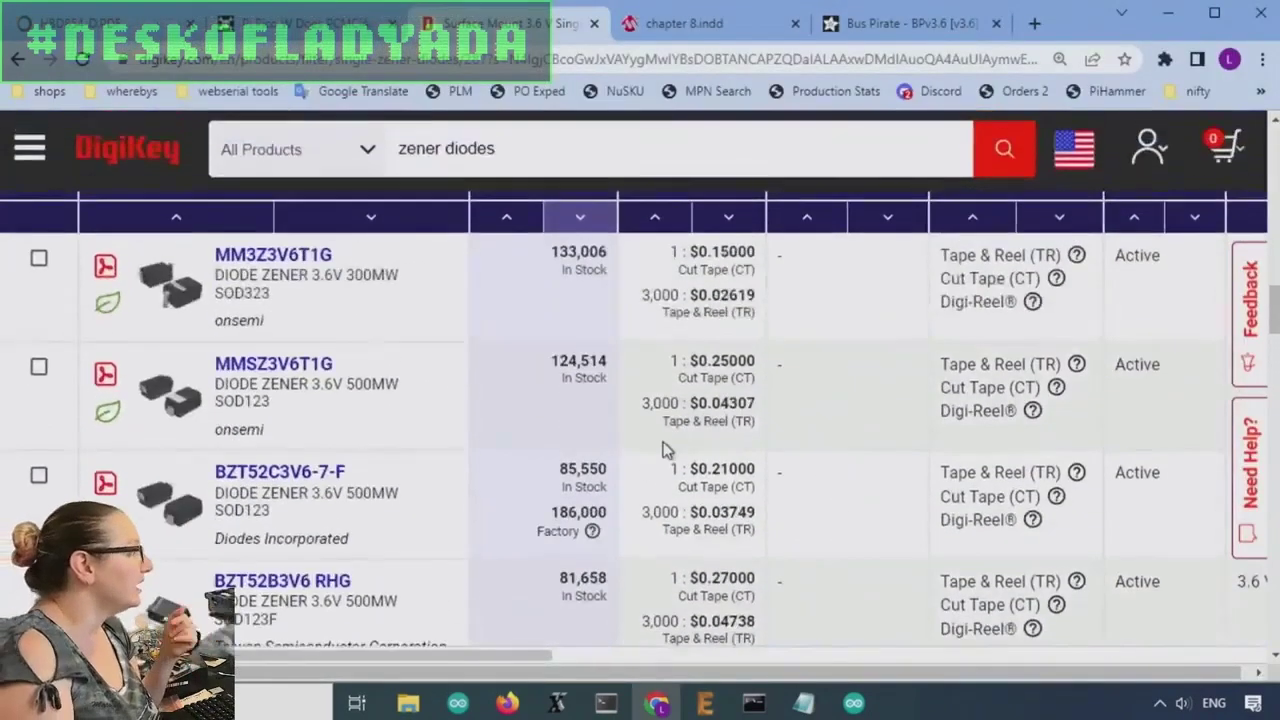
scroll(620, 470, "up", 2)
scroll(594, 492, "down", 2)
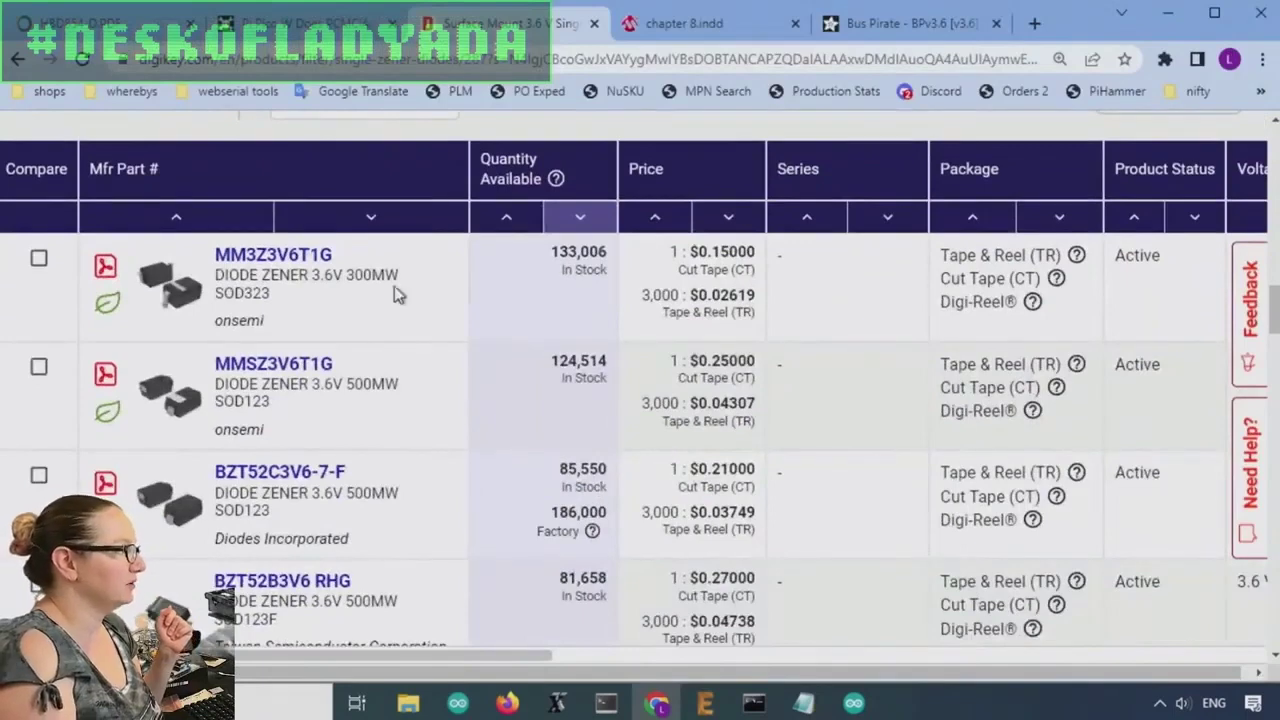
left_click_drag(398, 285, 346, 275)
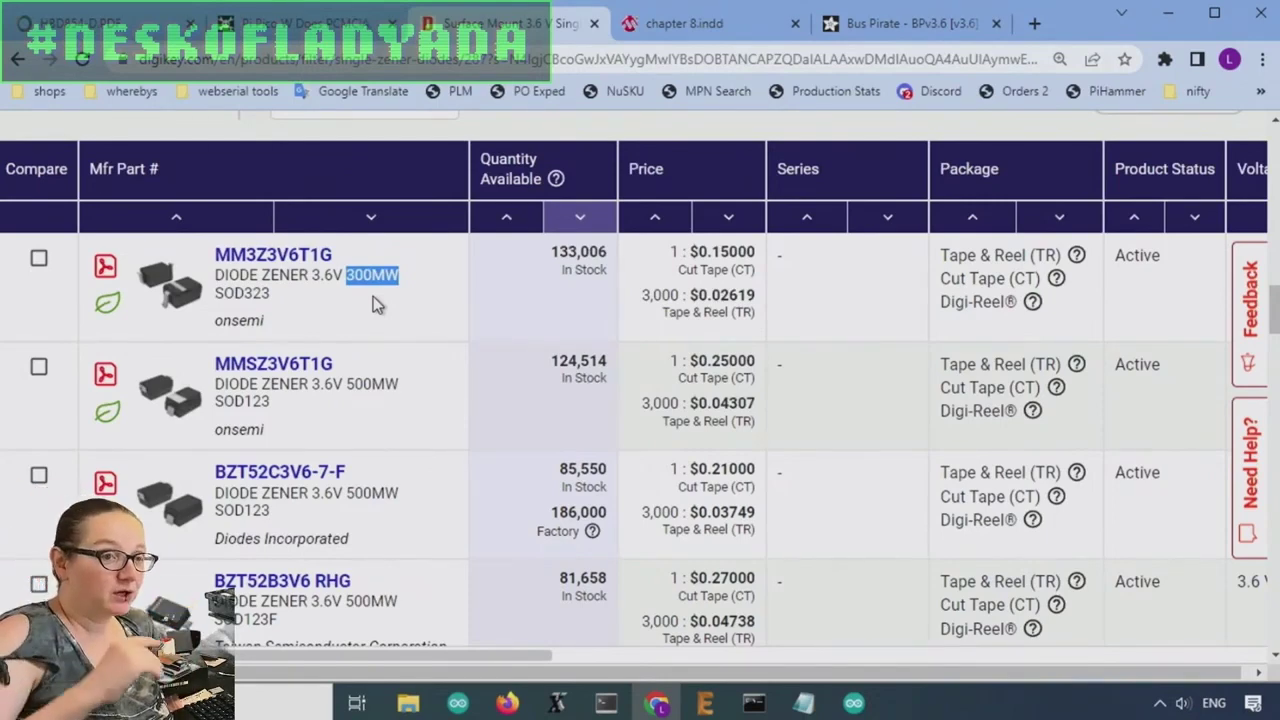
scroll(375, 300, "down", 1)
scroll(380, 306, "up", 3)
left_click_drag(245, 494, 259, 494)
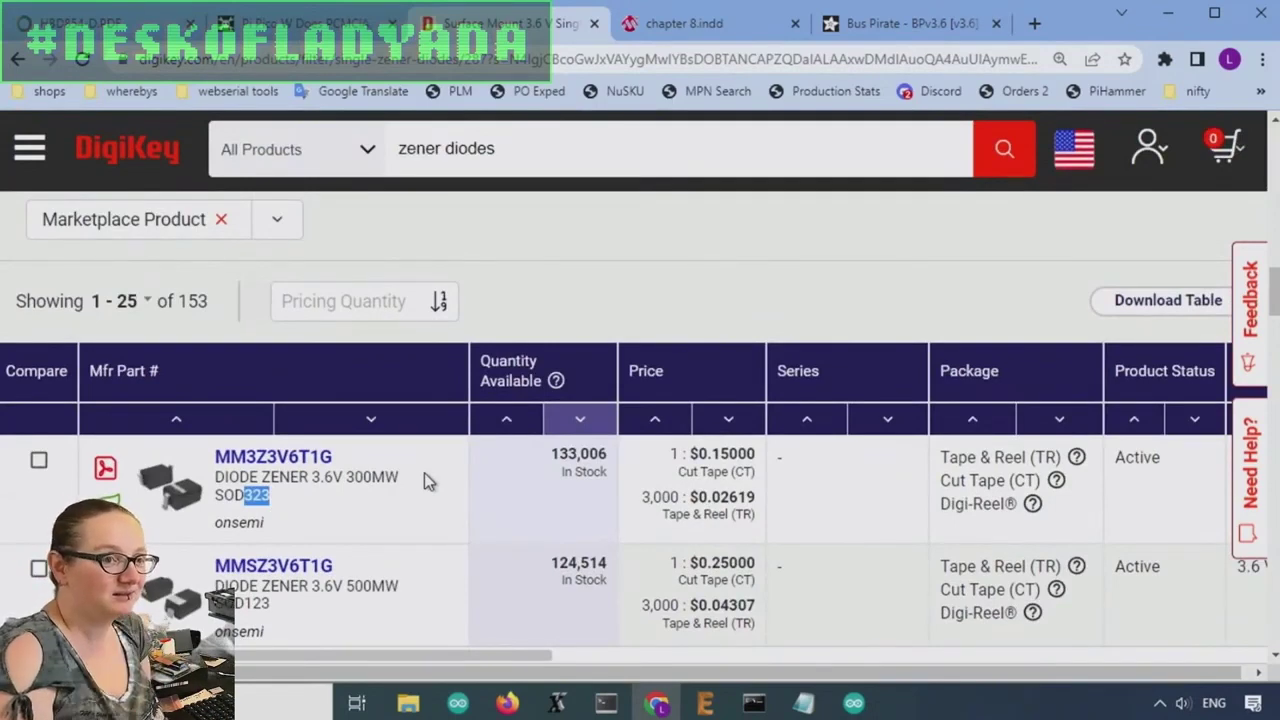
Examine the remaining 3.6 V Zener diodes on the first results page, comparing stock, price, power and package.
scroll(590, 380, "down", 5)
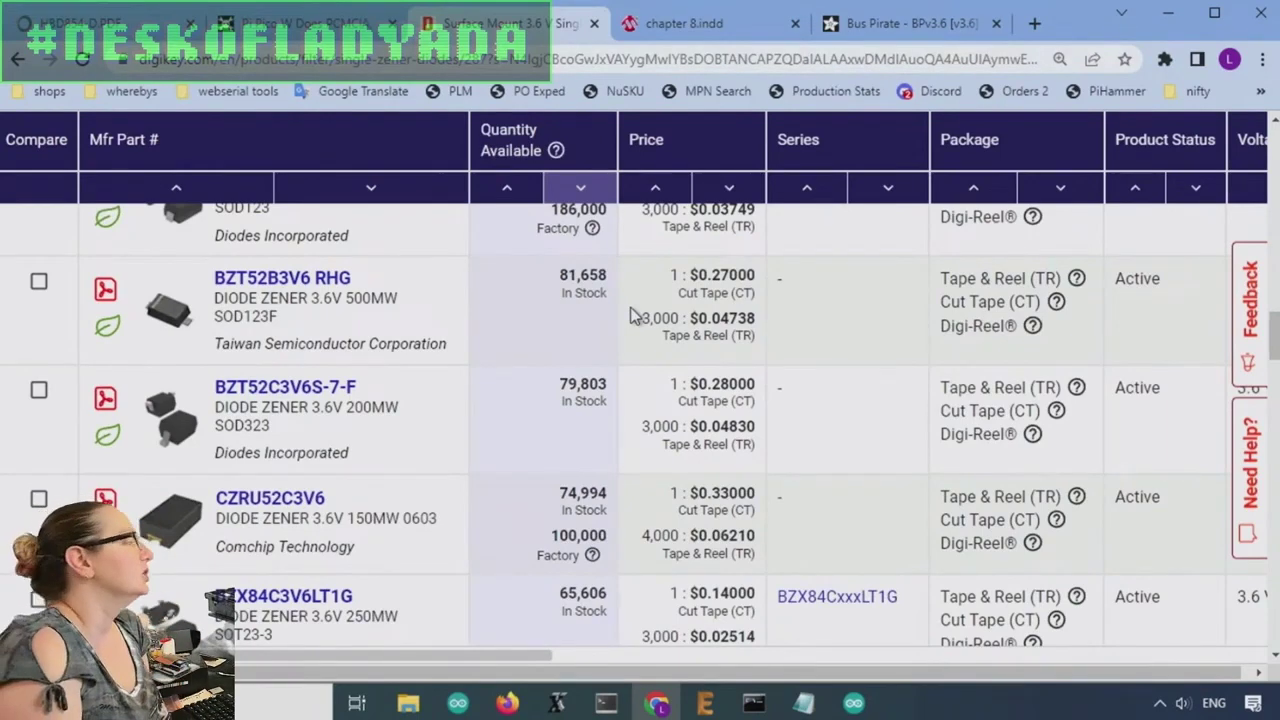
scroll(669, 380, "down", 1)
scroll(586, 480, "down", 2)
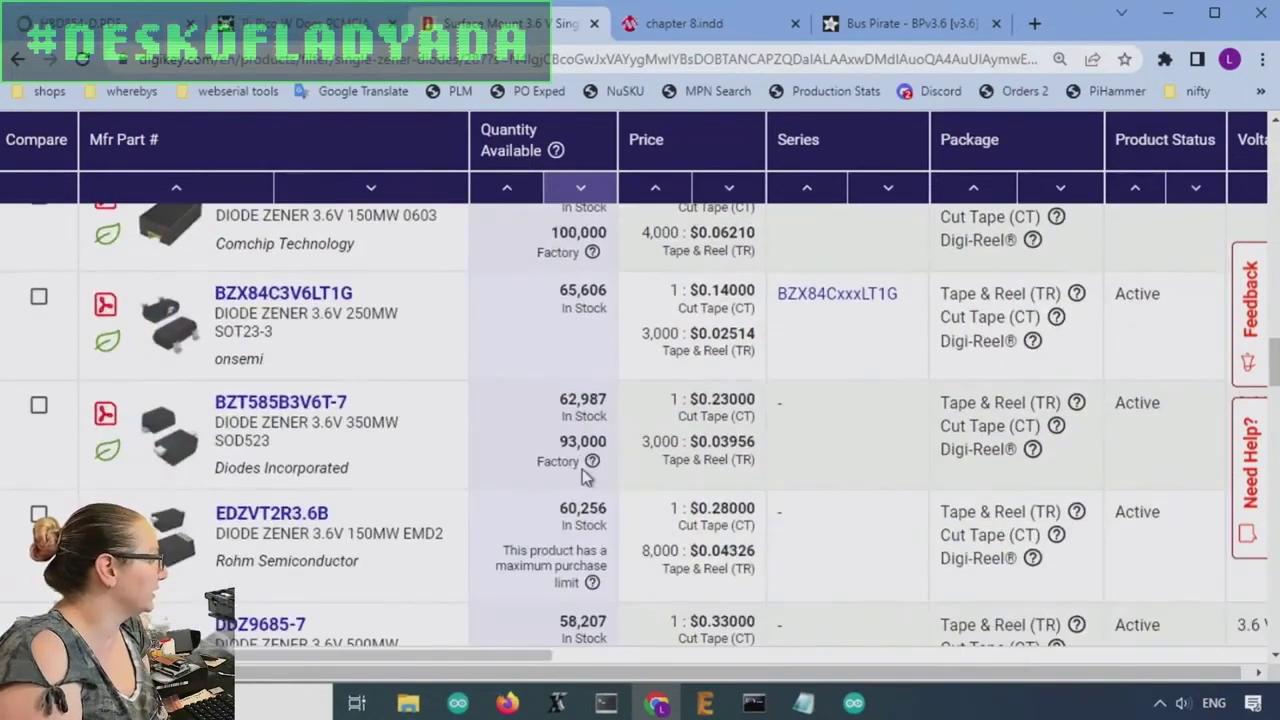
scroll(618, 454, "down", 7)
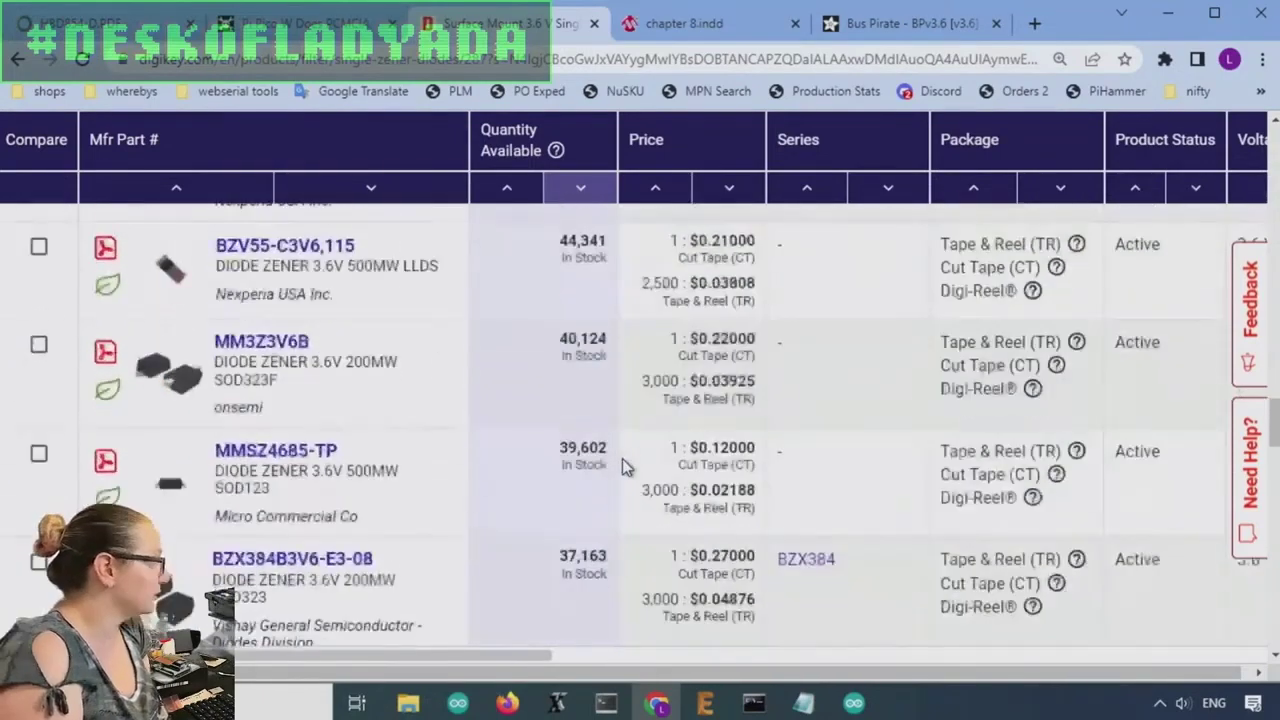
scroll(627, 458, "down", 4)
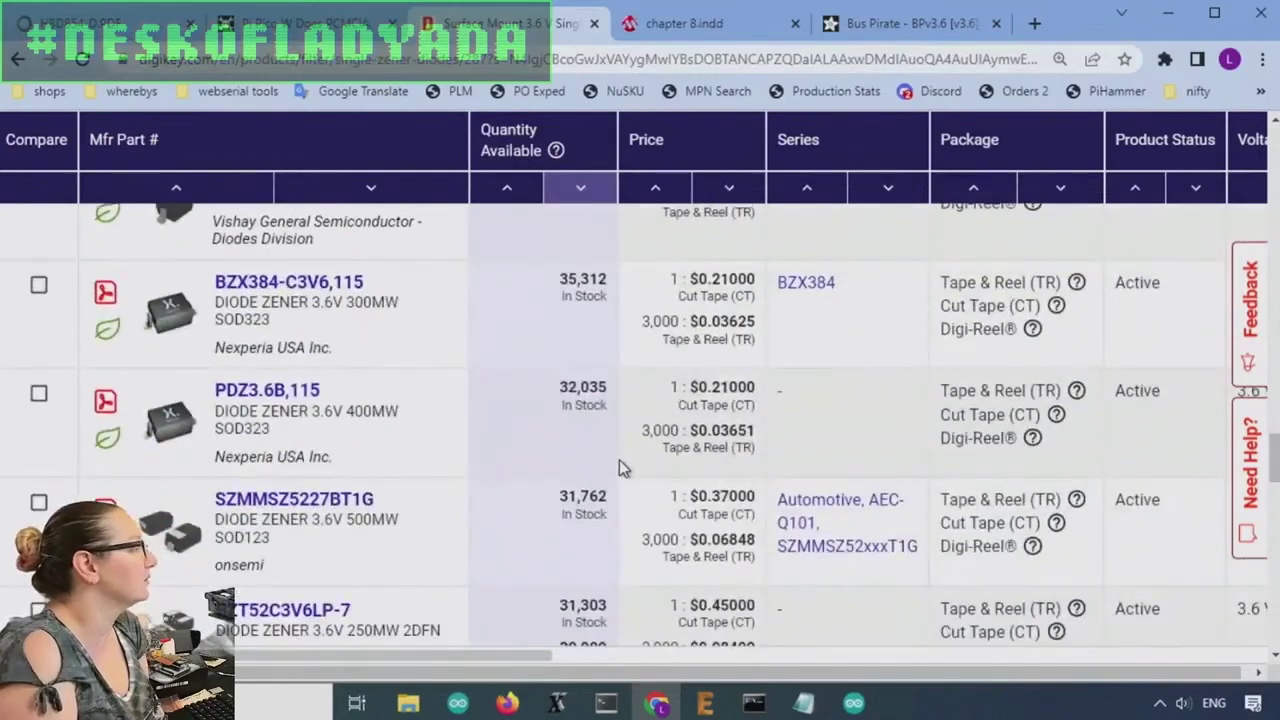
scroll(540, 465, "down", 3)
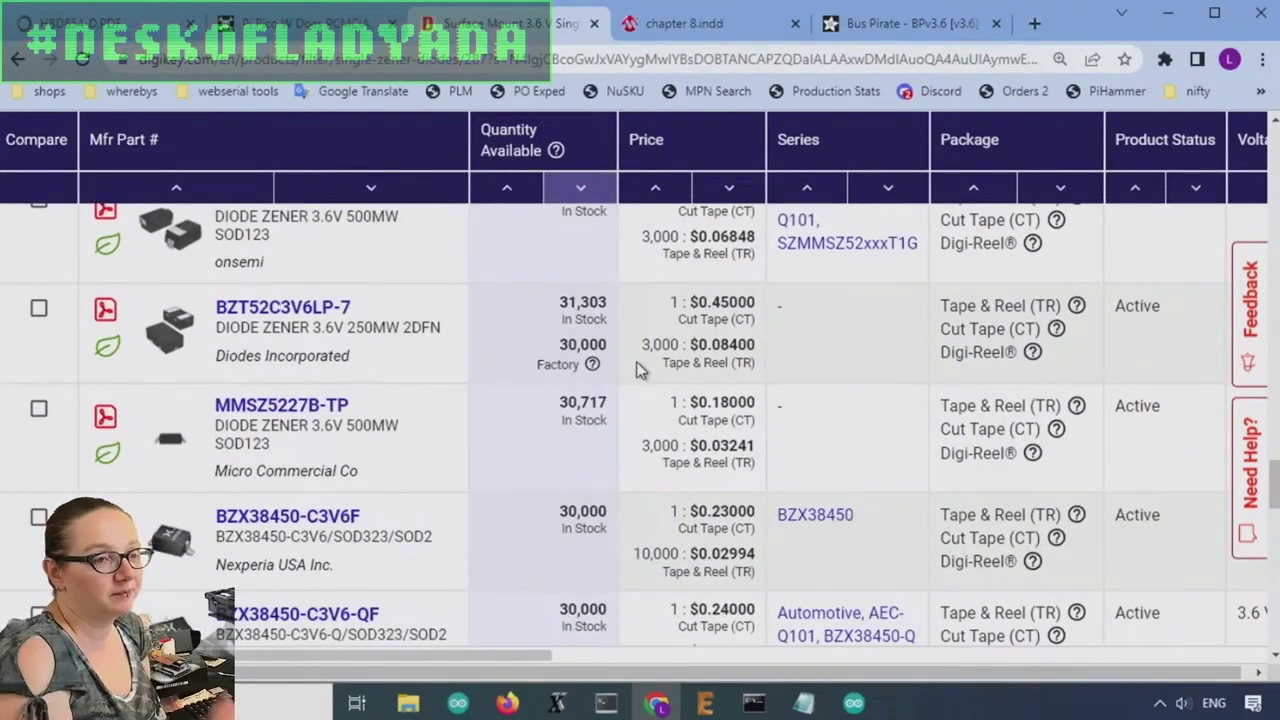
scroll(650, 400, "down", 4)
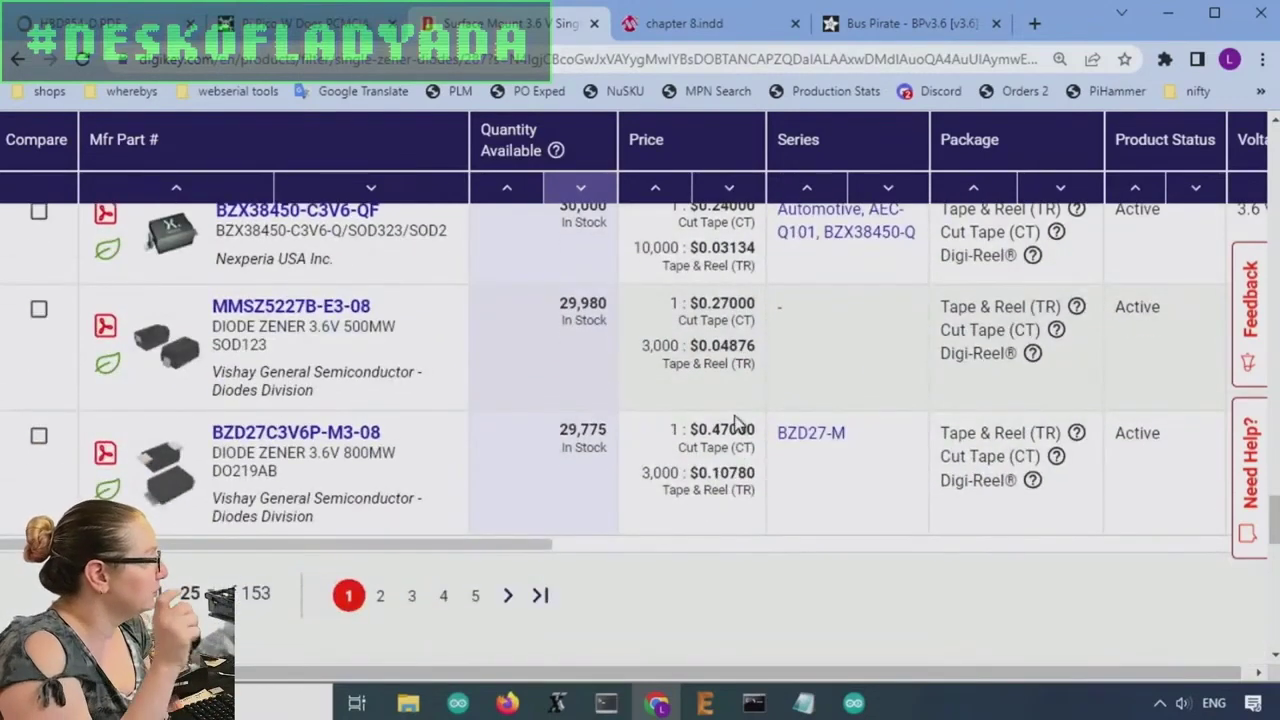
mouse_move(175, 490)
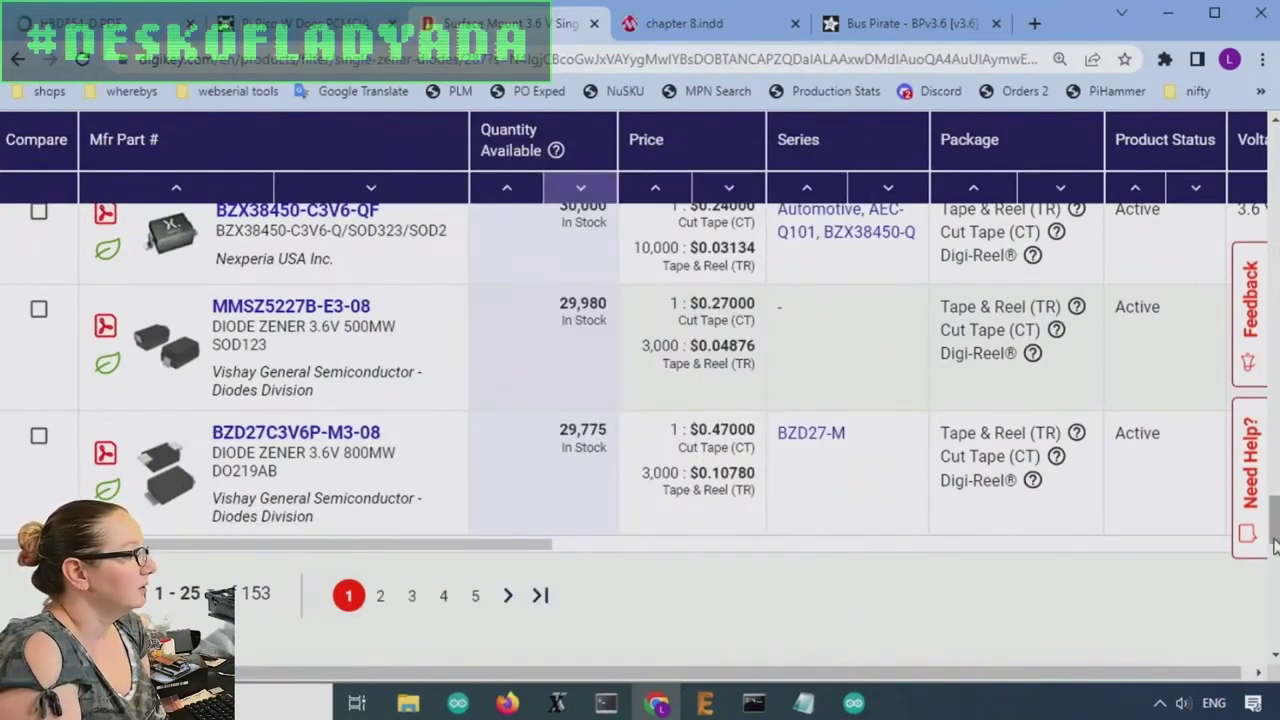
Return to the parametric filters and examine the Power - Max, impedance and leakage current options.
scroll(265, 492, "up", 5)
scroll(640, 400, "up", 10)
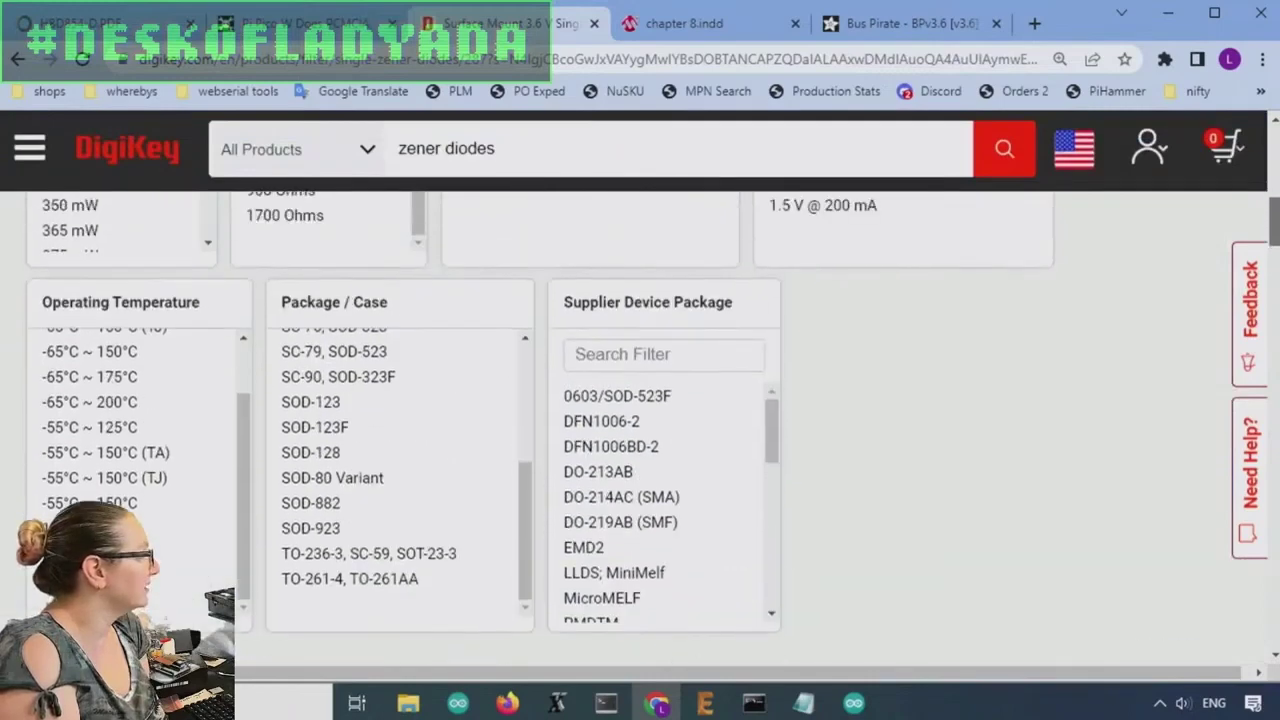
scroll(810, 362, "up", 2)
scroll(1000, 390, "up", 3)
scroll(380, 405, "down", 2)
scroll(125, 415, "down", 3)
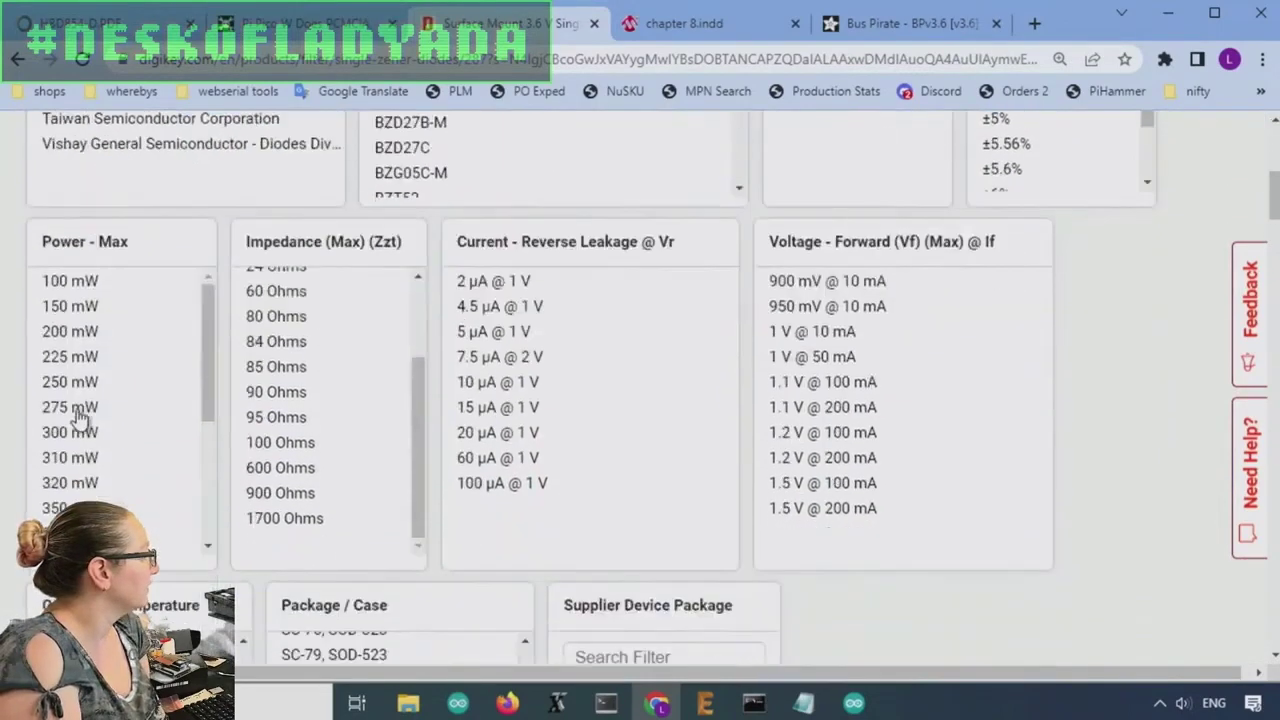
scroll(201, 384, "down", 3)
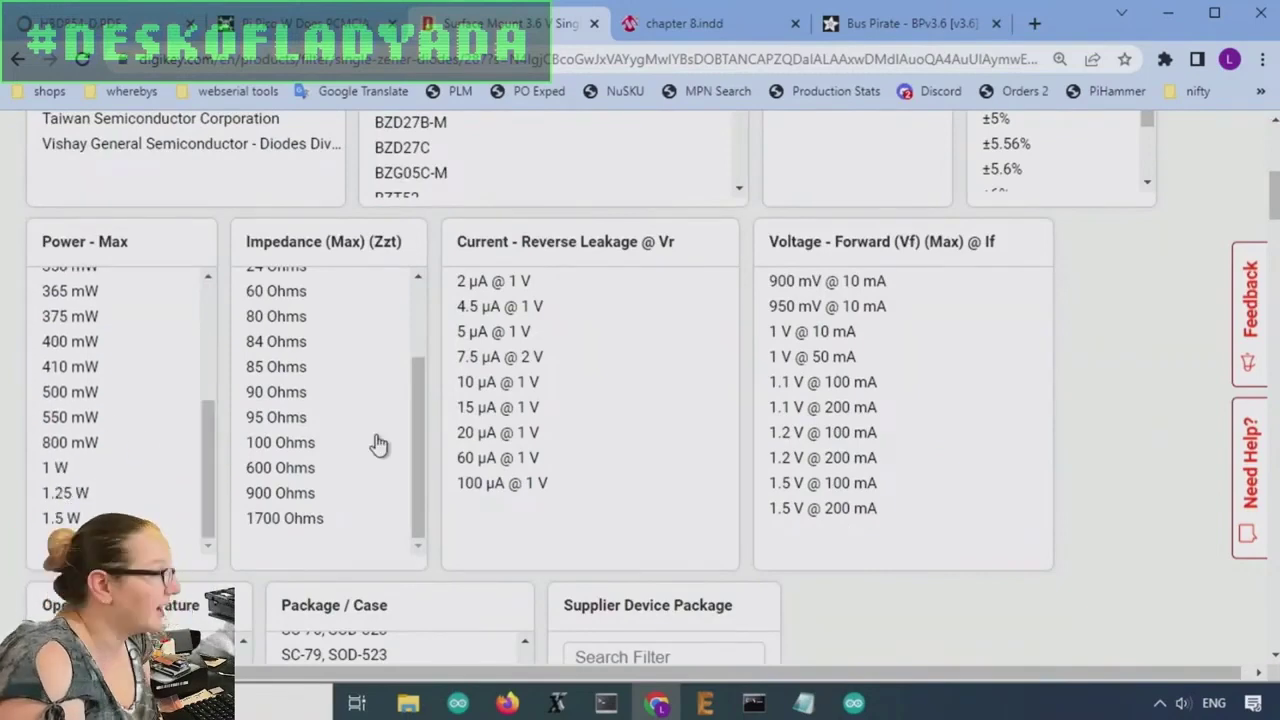
scroll(1180, 371, "down", 10)
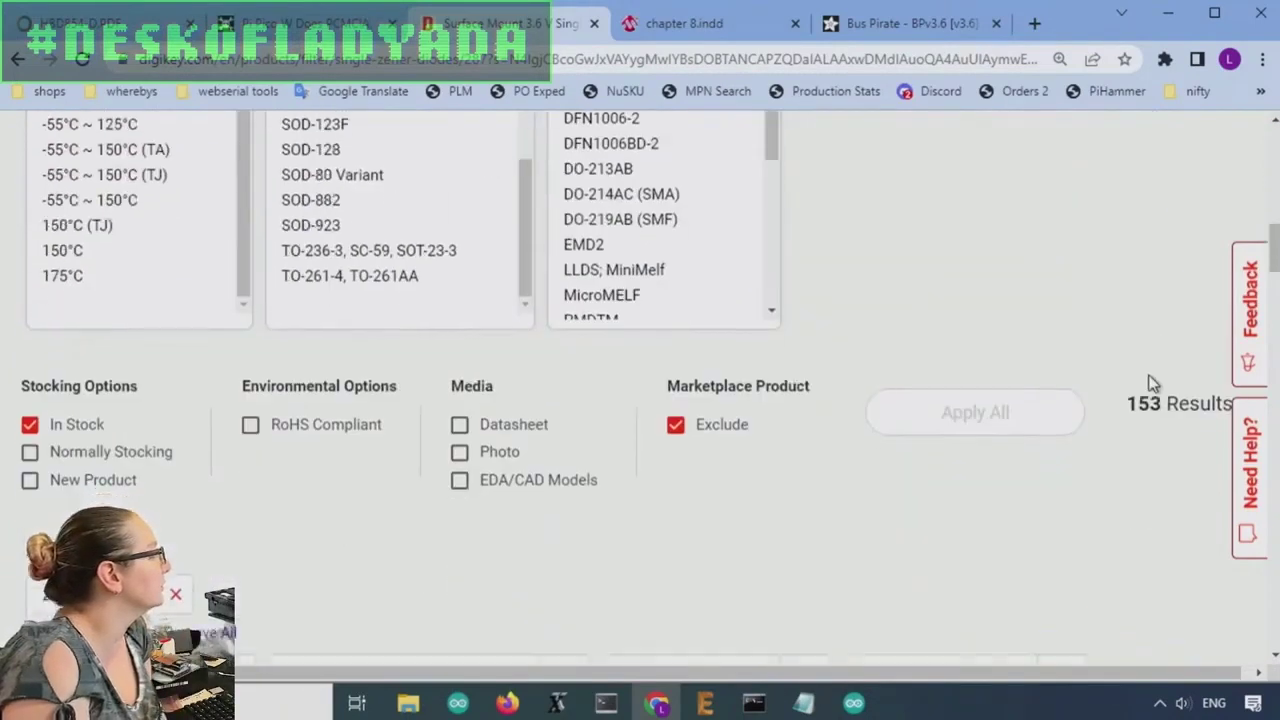
Filter the Zener diodes to the SC-70/SOT-323, SC-76/SOD-323 and SC-90/SOD-323F packages, apply it and go to the resulting parts list.
scroll(1114, 378, "up", 5)
scroll(1112, 377, "down", 3)
scroll(1112, 377, "up", 5)
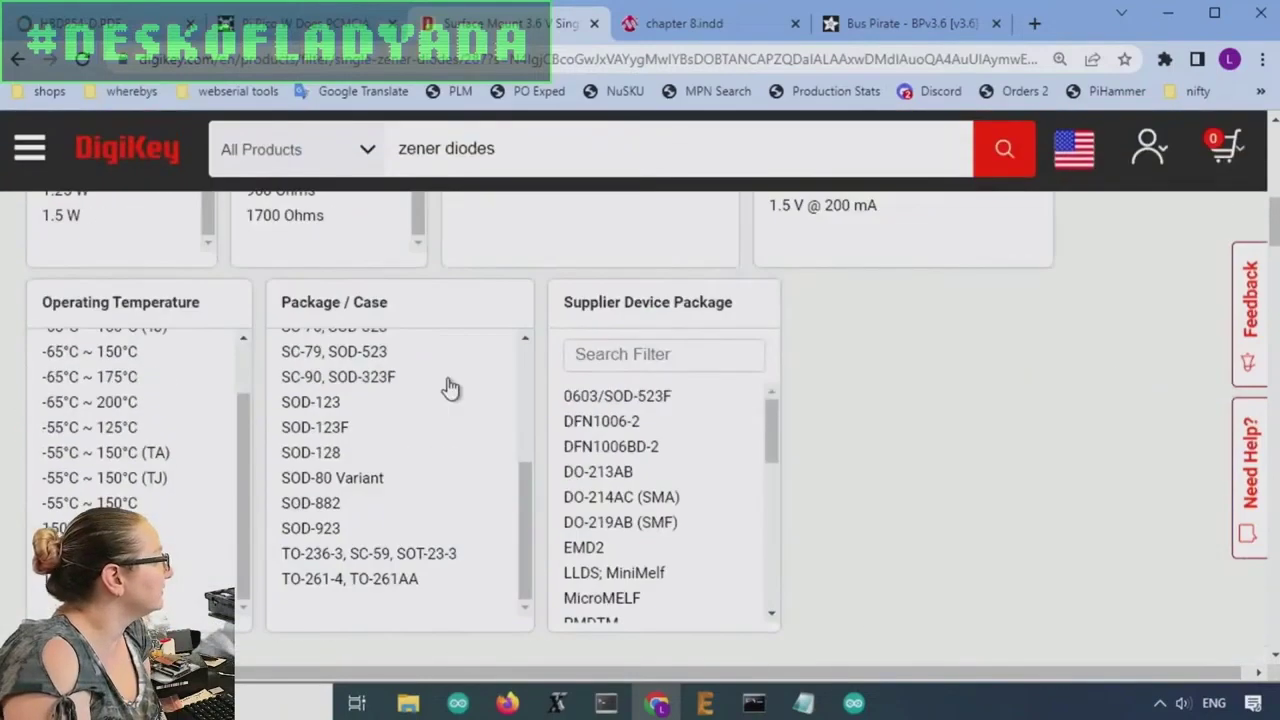
left_click_drag(529, 557, 534, 460)
left_click_drag(376, 465, 445, 527)
left_click(448, 512, "ctrl")
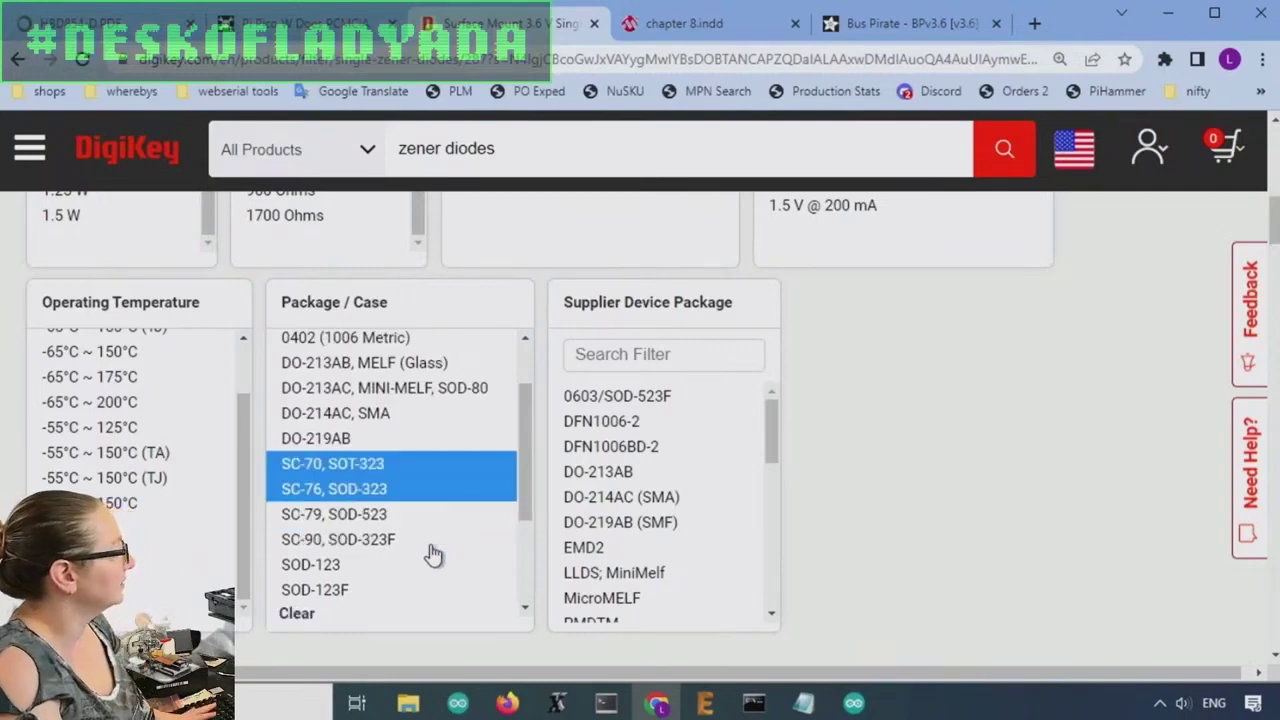
left_click(430, 542, "ctrl")
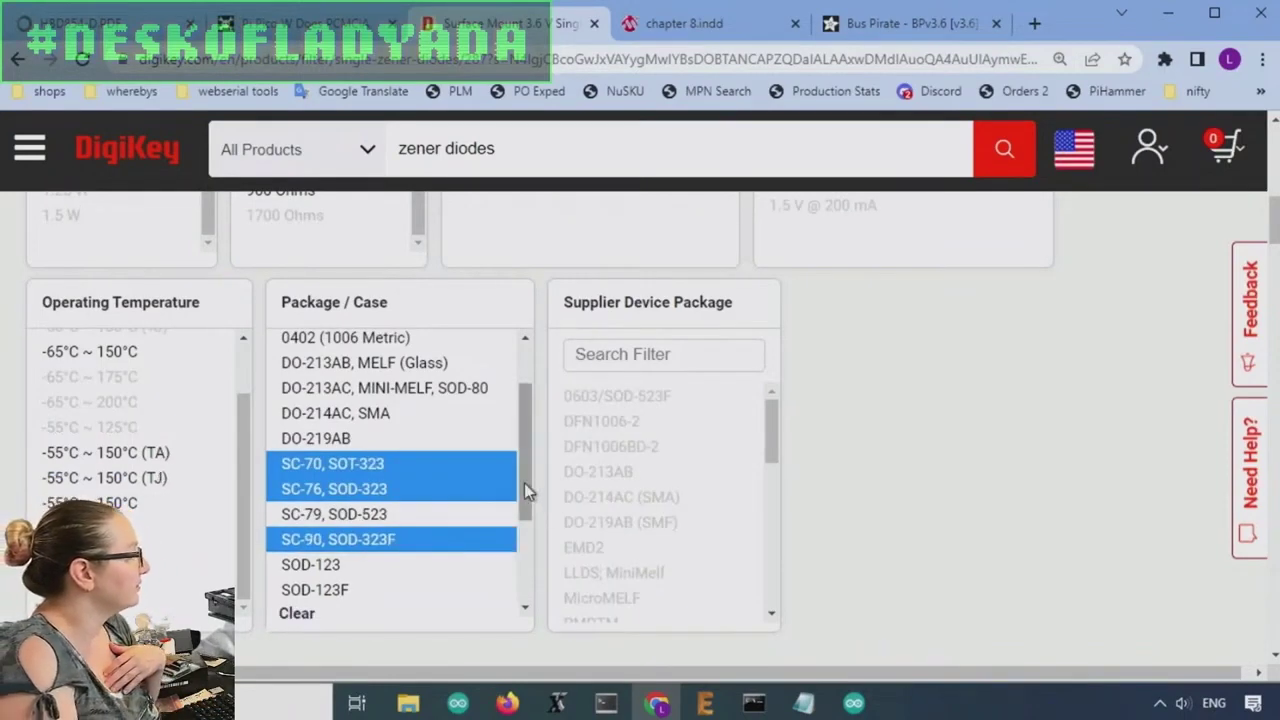
left_click_drag(524, 483, 540, 558)
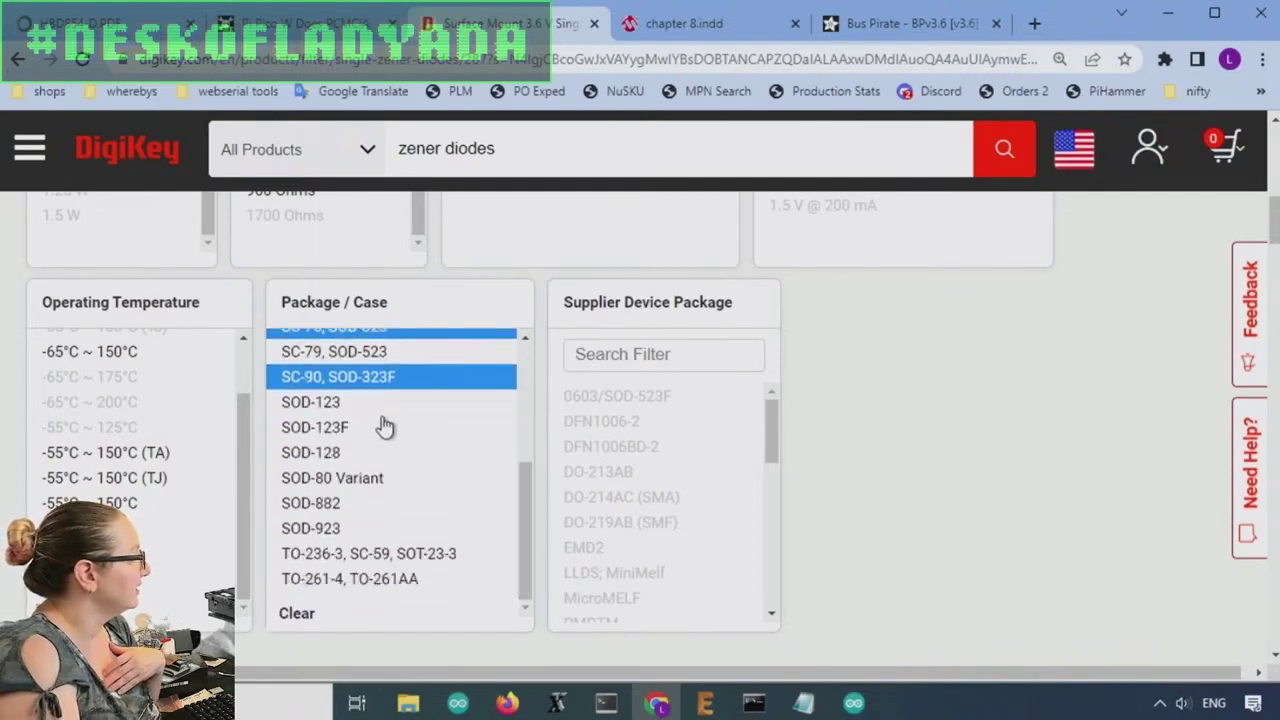
scroll(981, 478, "down", 3)
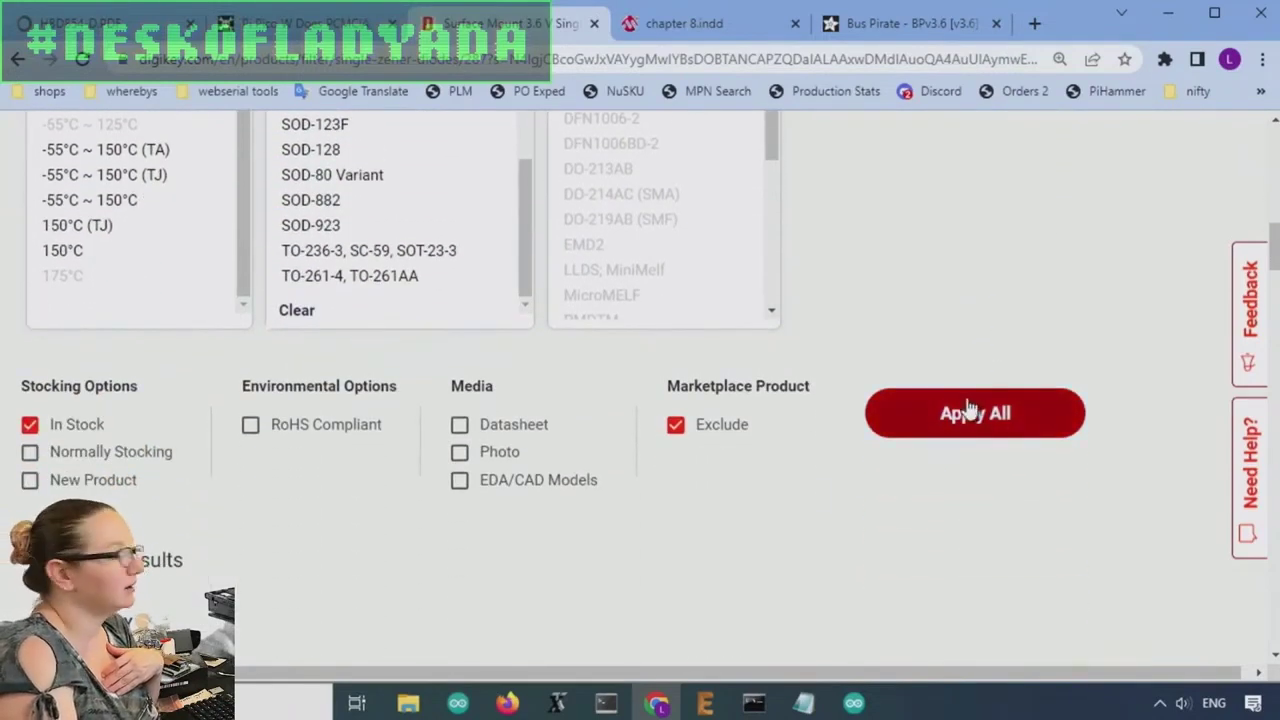
left_click(972, 402)
scroll(855, 455, "down", 8)
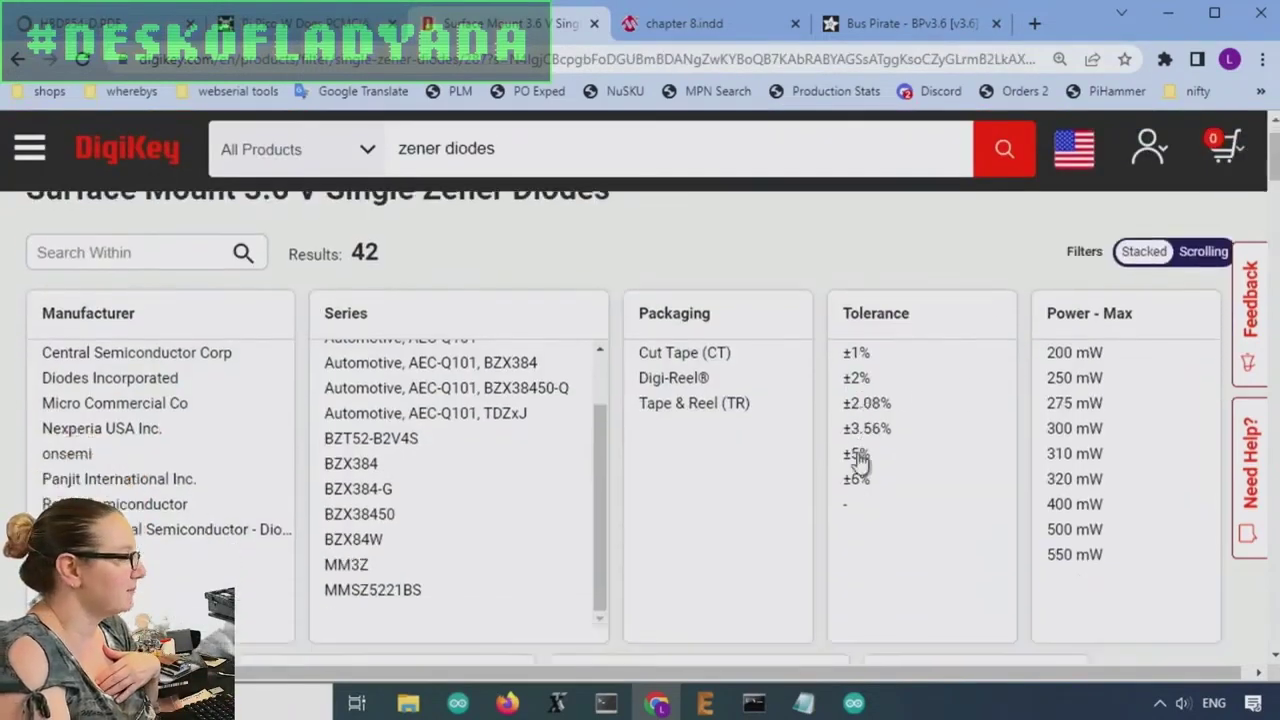
scroll(847, 440, "down", 10)
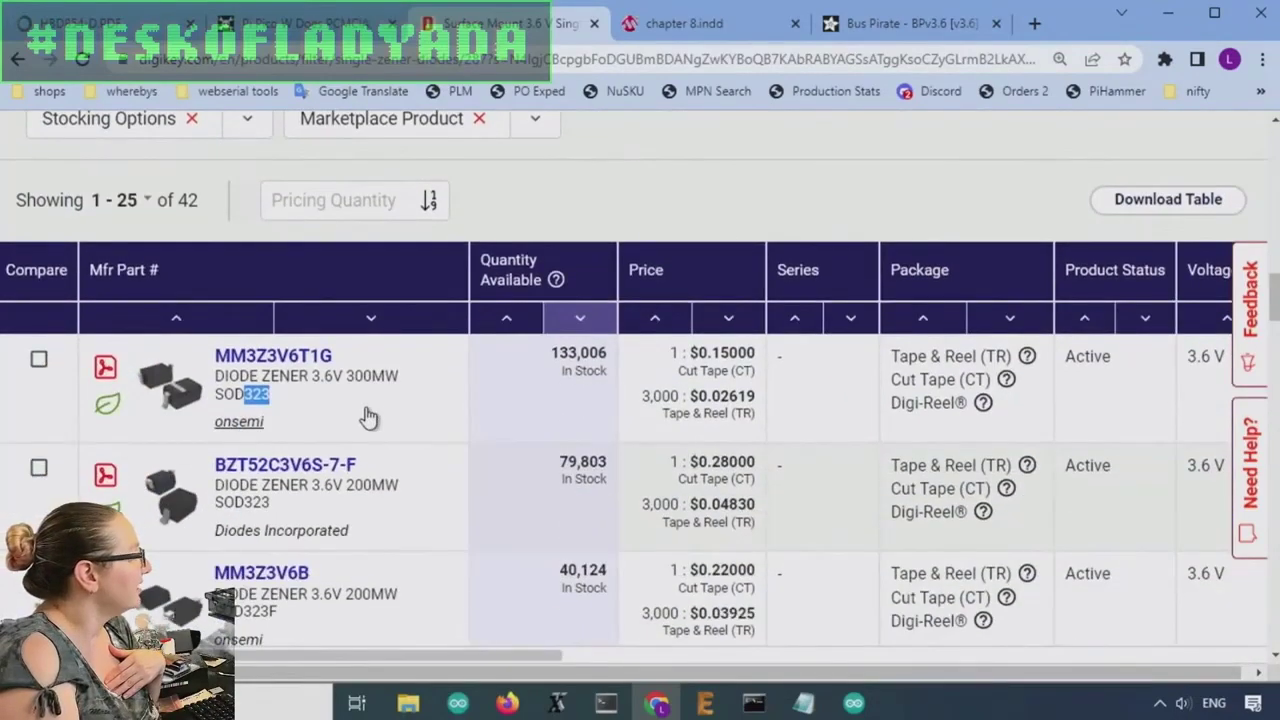
left_click(368, 418)
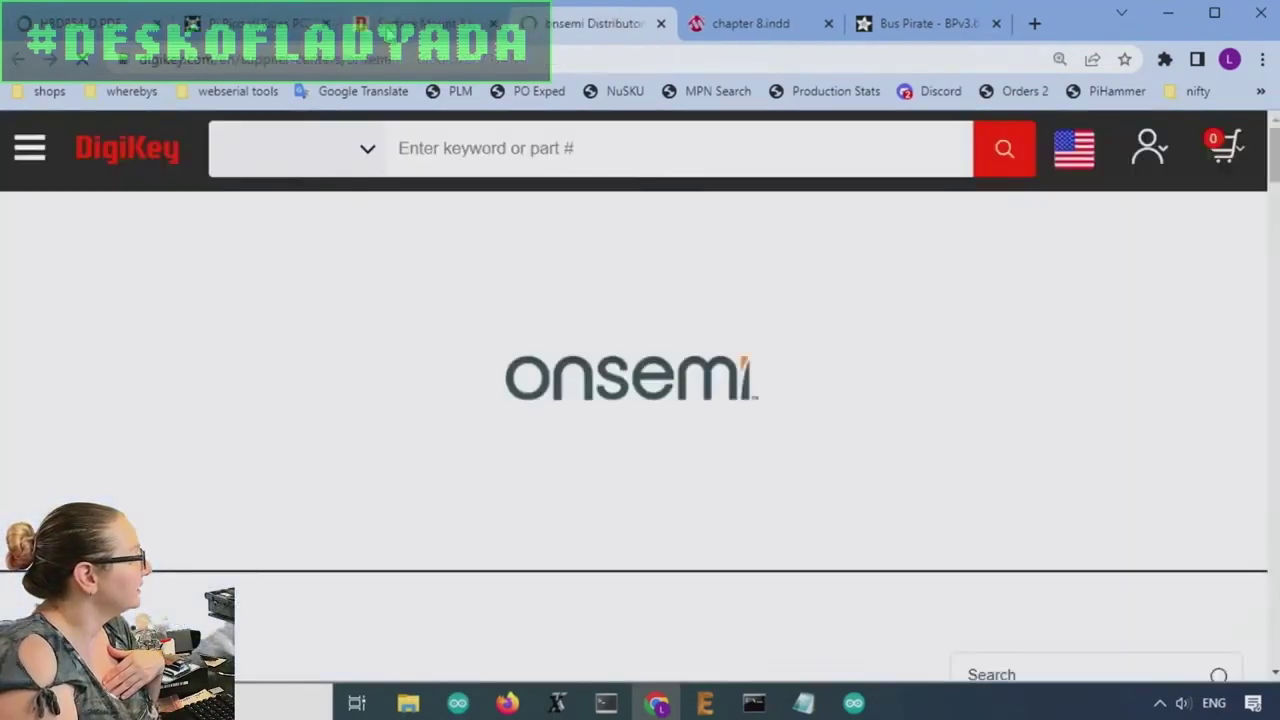
left_click(408, 28)
scroll(632, 320, "down", 2)
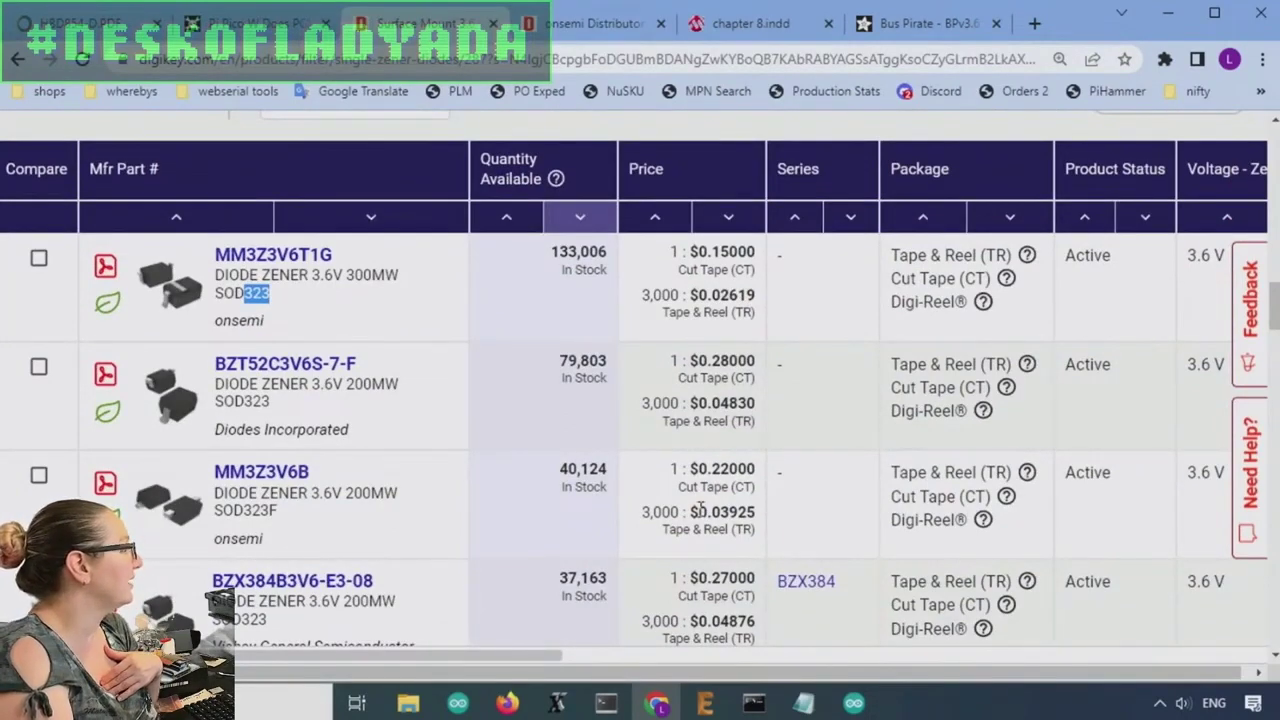
left_click(552, 36)
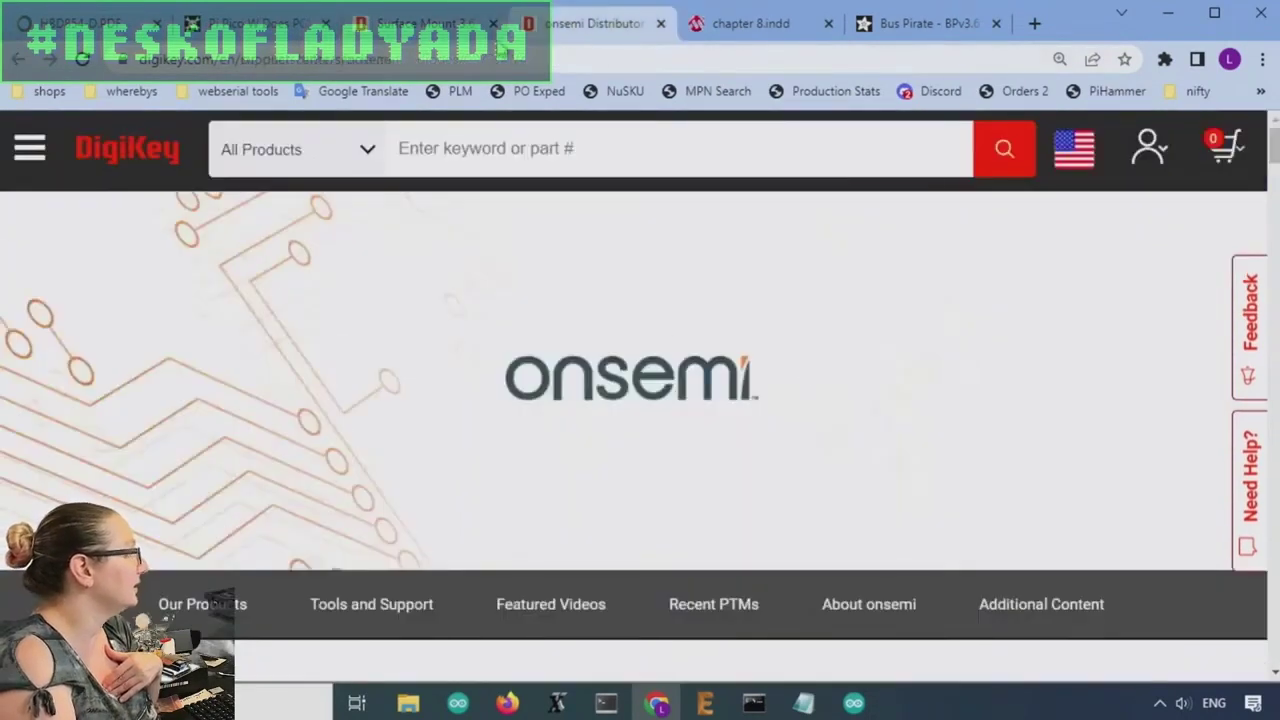
left_click(415, 30)
Open the MM3Z3V6T1G product page, reset the page zoom to 100% and review its stock, description and pricing.
left_click(297, 258)
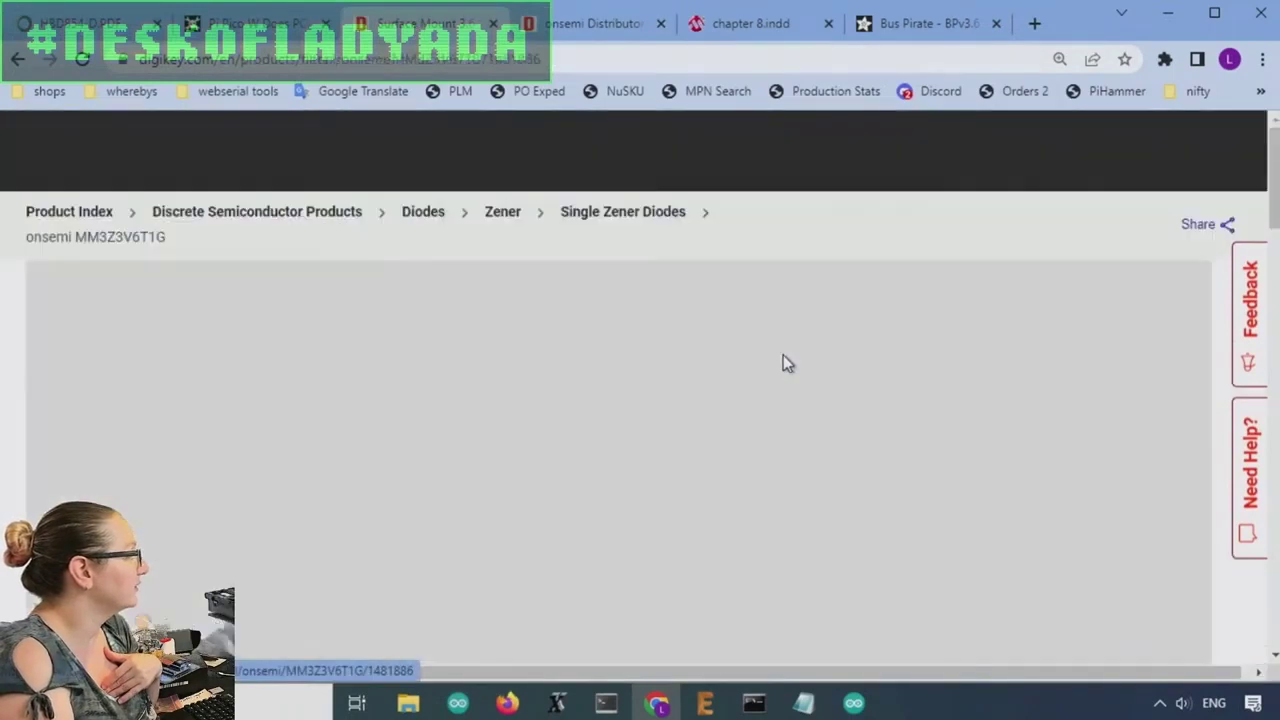
scroll(785, 363, "down", 4)
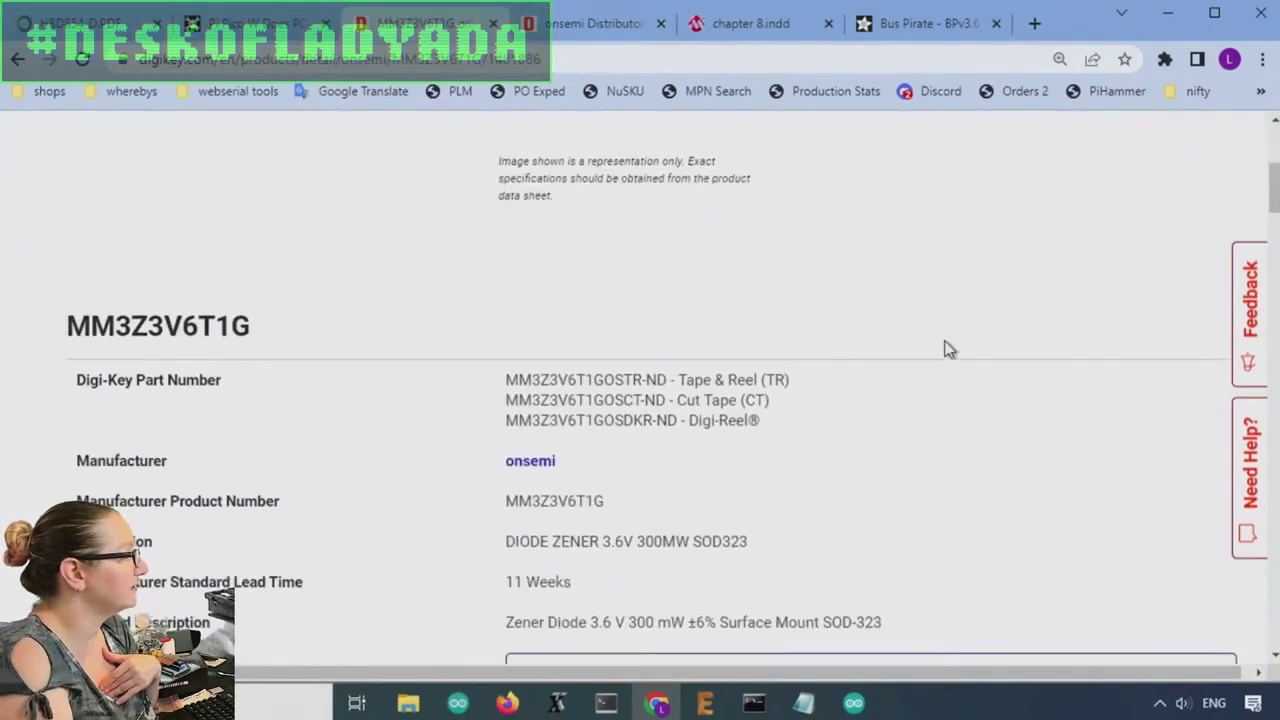
key("ctrl+0")
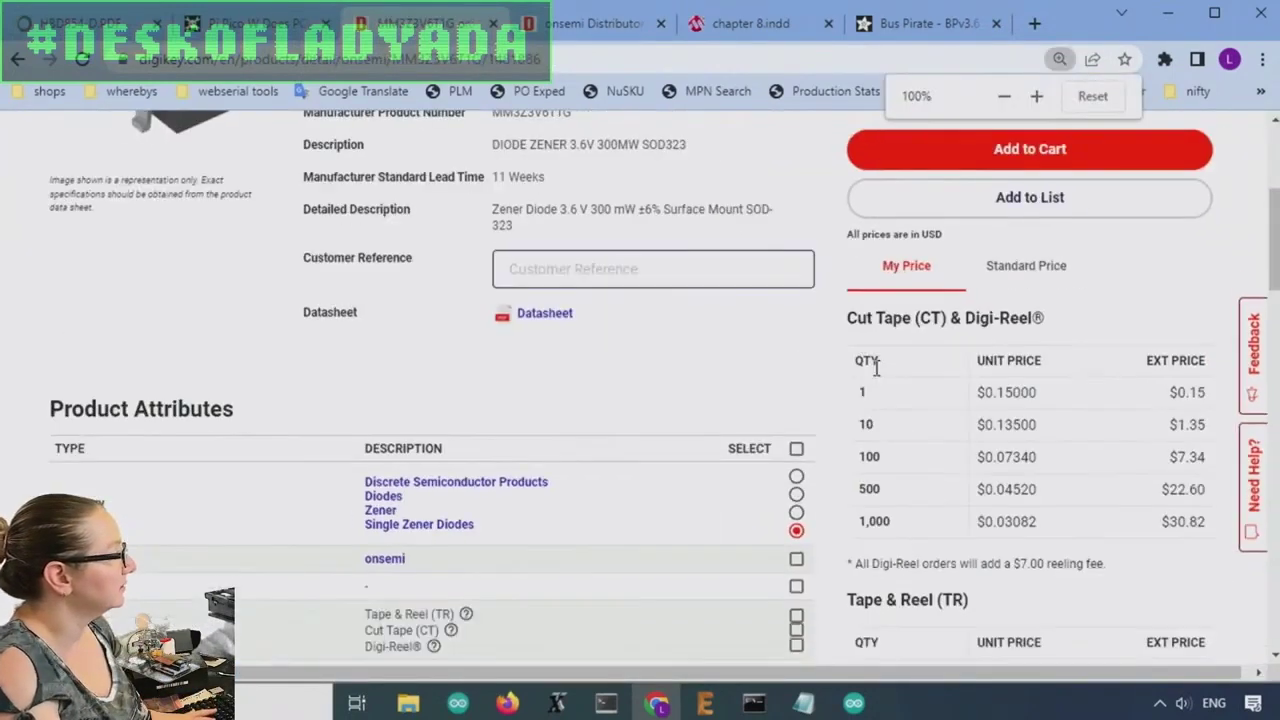
scroll(1176, 355, "up", 3)
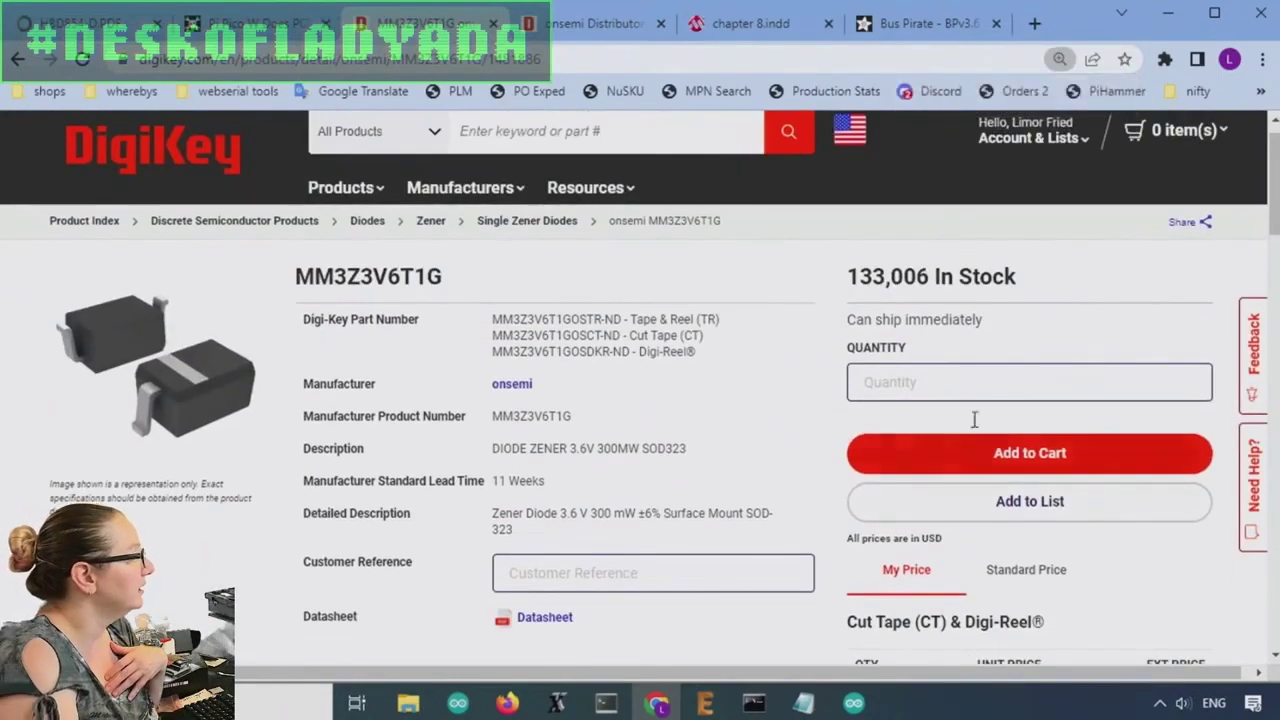
scroll(410, 378, "down", 2)
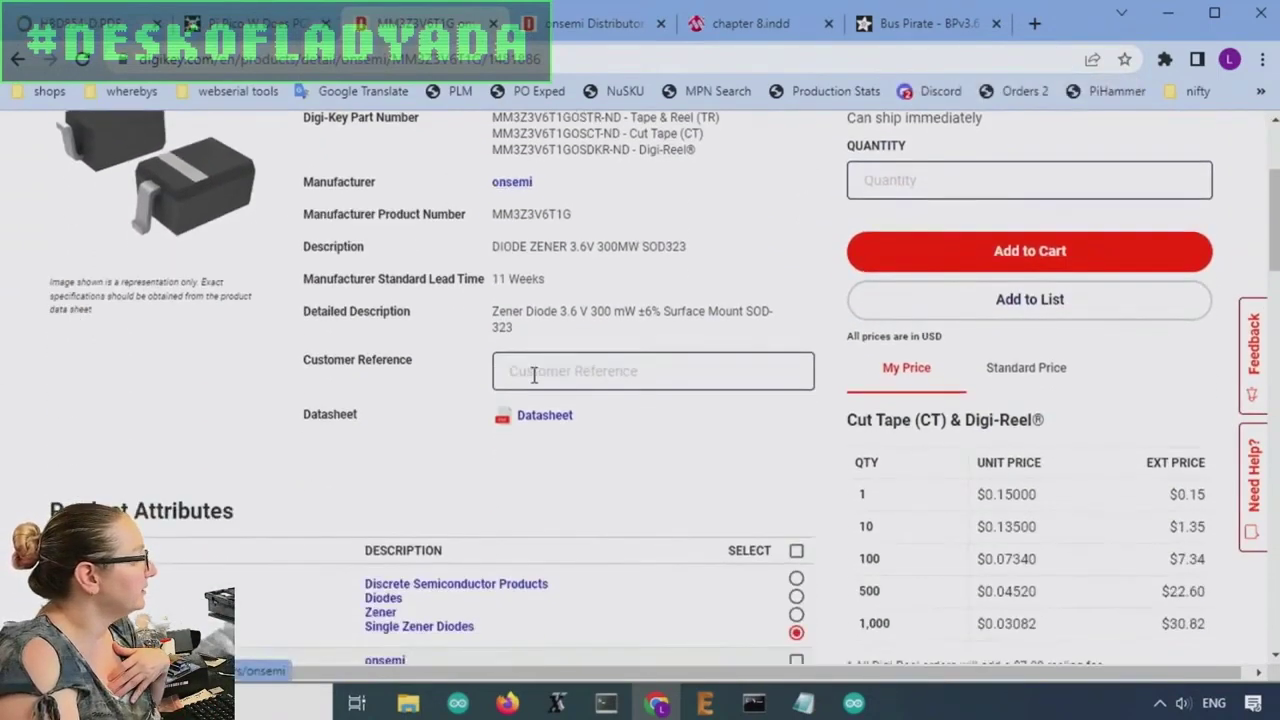
Open the MM3Z3V6T1G datasheet and read the specification features and maximum ratings, marking the Zener breakdown voltage range.
left_click(516, 427)
scroll(1058, 298, "down", 2)
scroll(1058, 297, "down", 2)
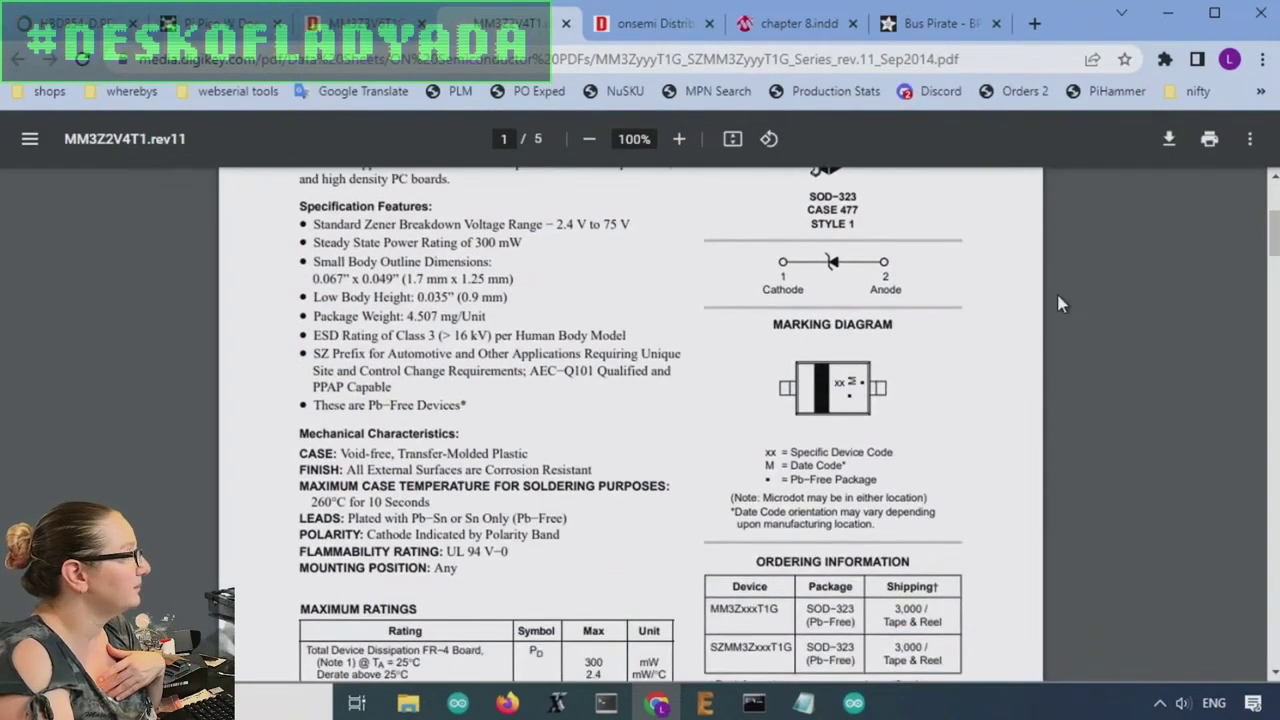
scroll(1058, 297, "up", 5)
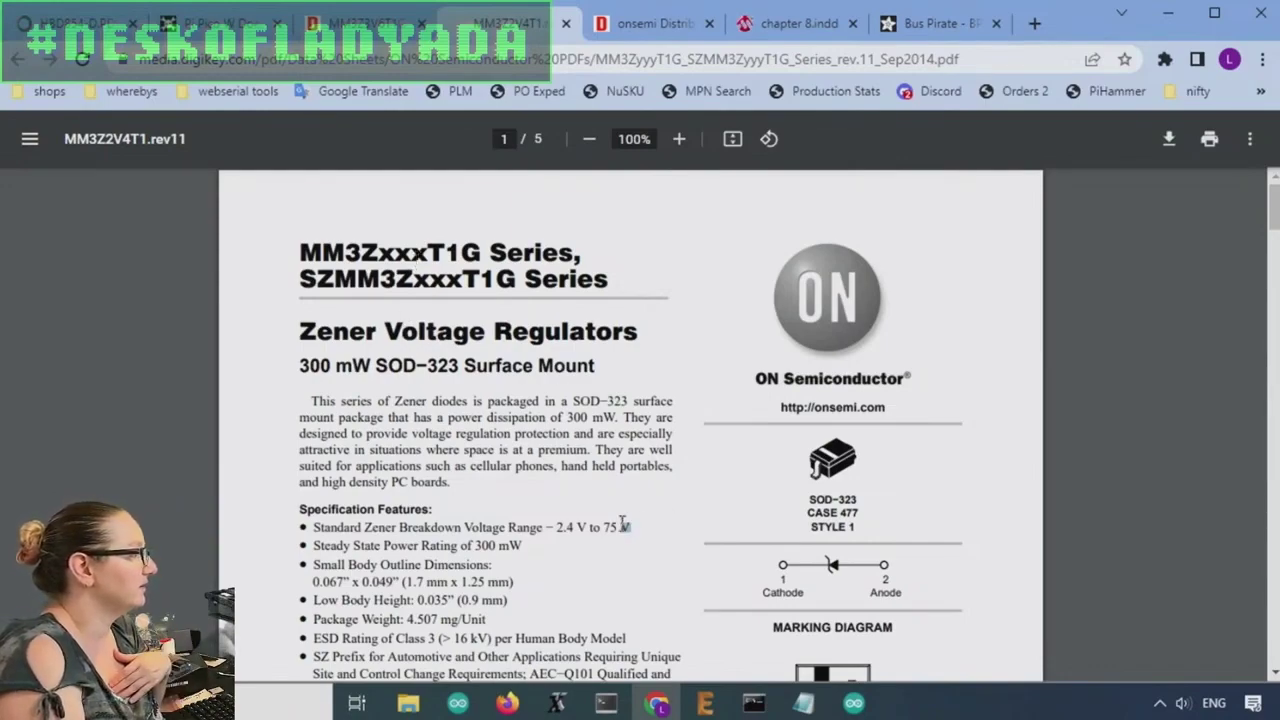
left_click_drag(631, 527, 558, 527)
scroll(519, 318, "down", 5)
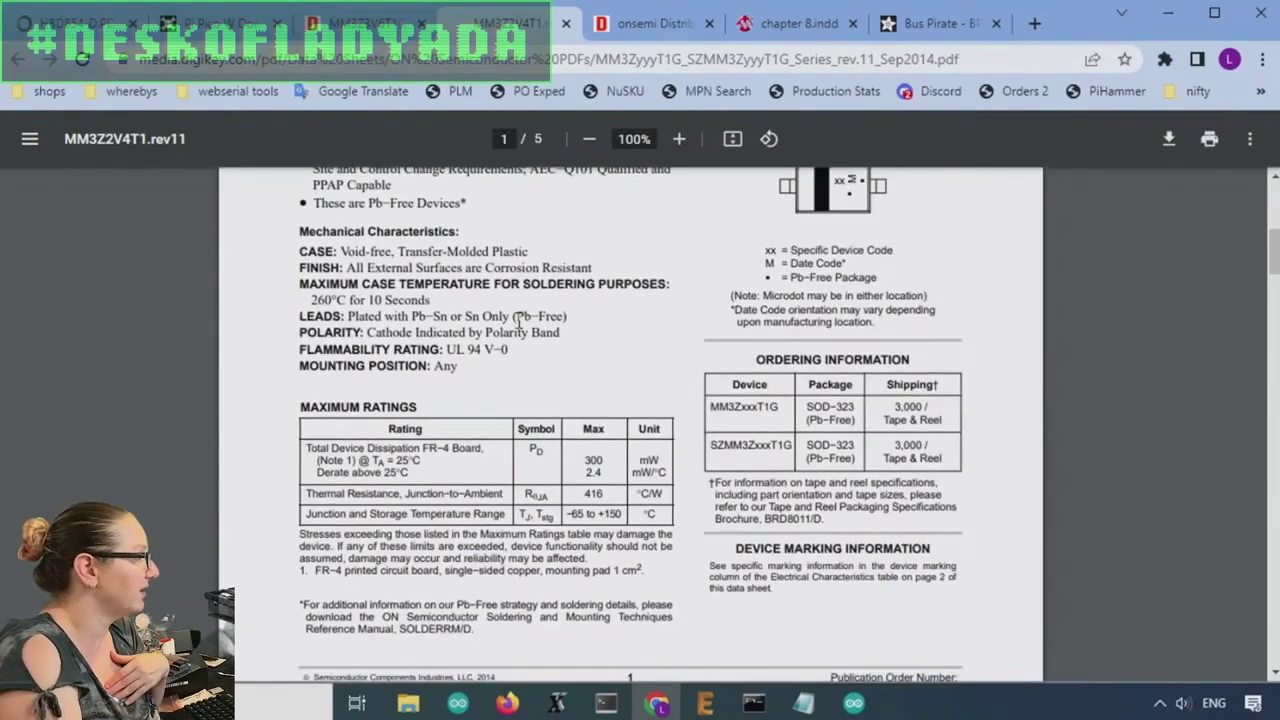
Mark the MM3Z3V6T1G row in the datasheet's electrical characteristics table, check its Zener voltage limits and return to the product page.
scroll(519, 318, "down", 6)
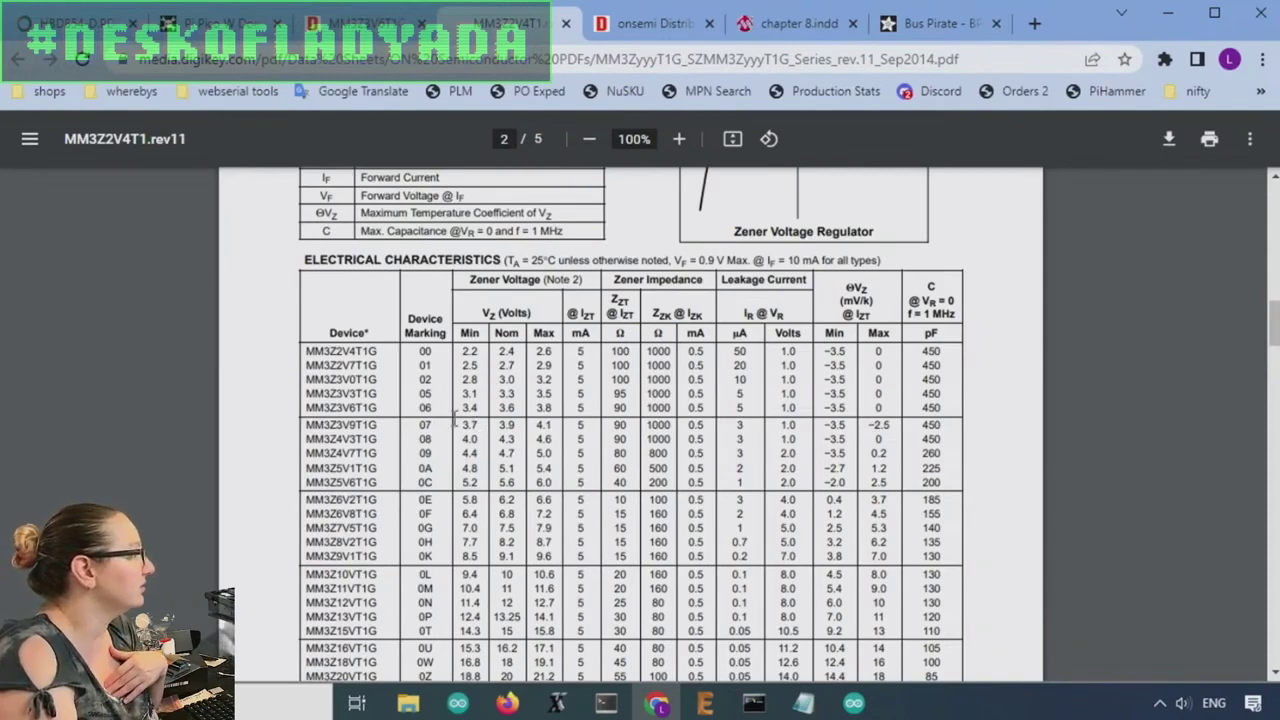
left_click_drag(306, 408, 581, 412)
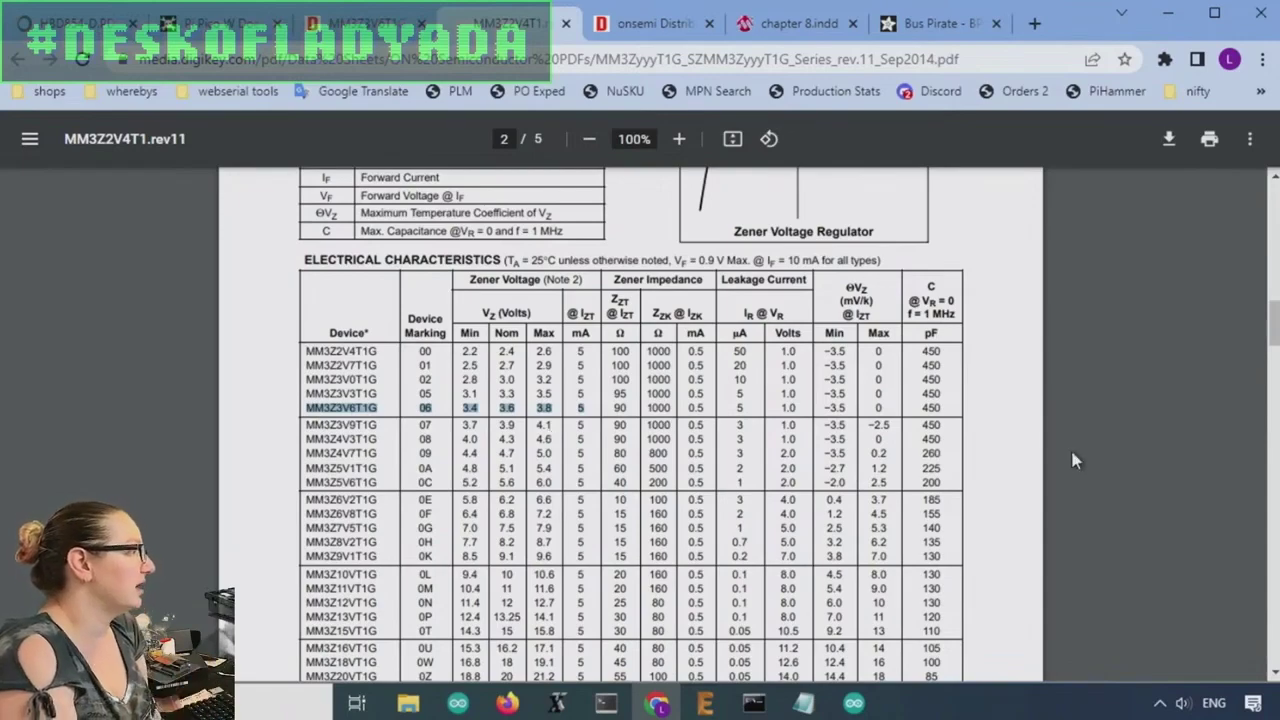
scroll(1076, 448, "down", 6)
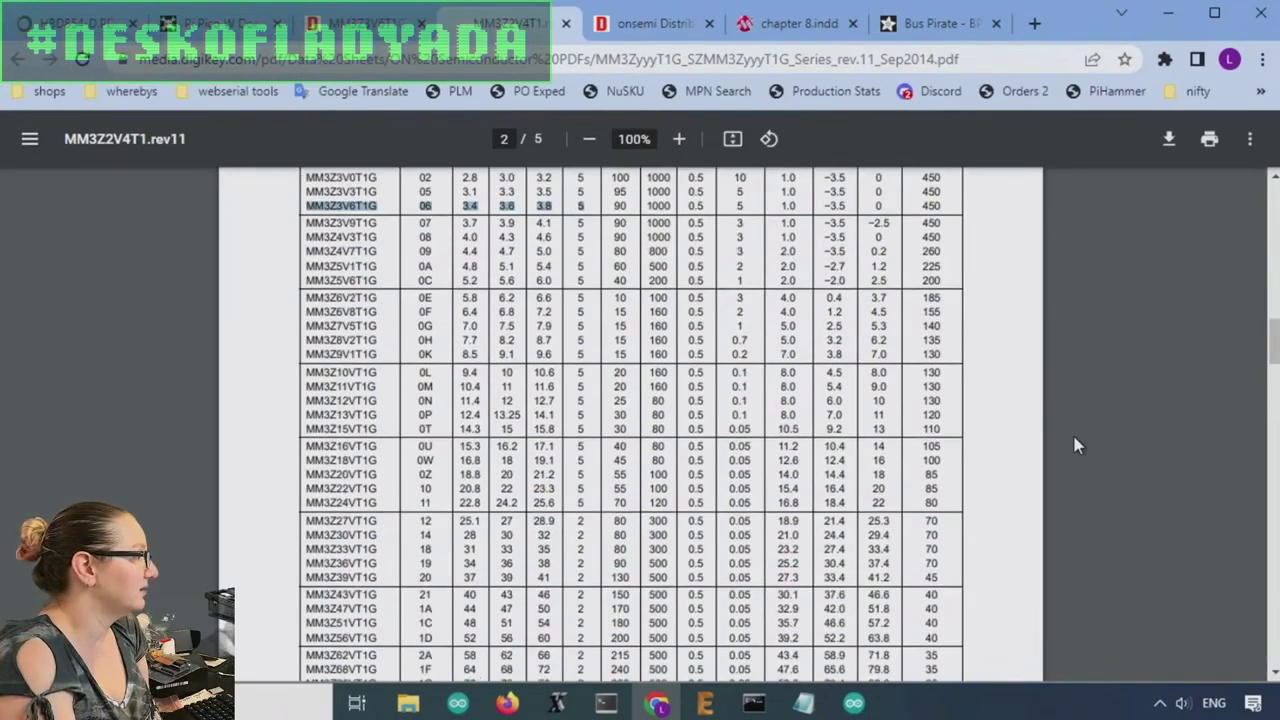
scroll(1076, 446, "up", 5)
scroll(1076, 446, "down", 5)
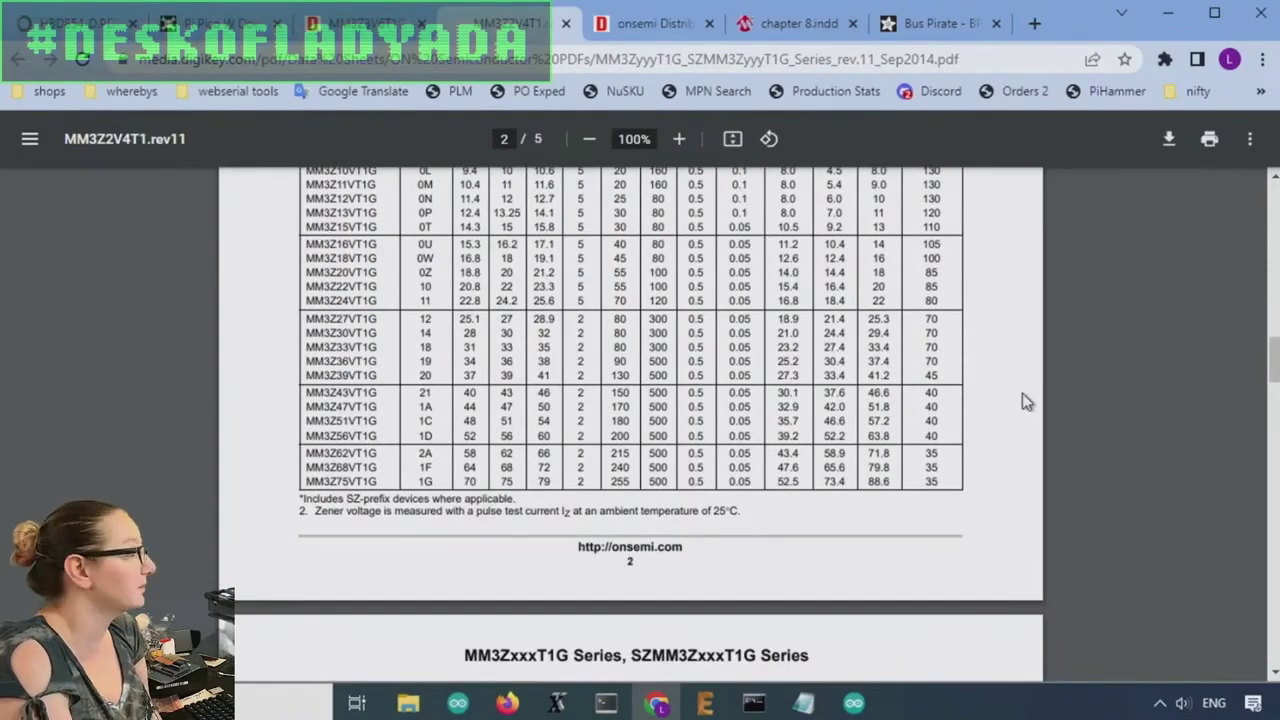
scroll(1023, 400, "down", 3)
left_click(362, 23)
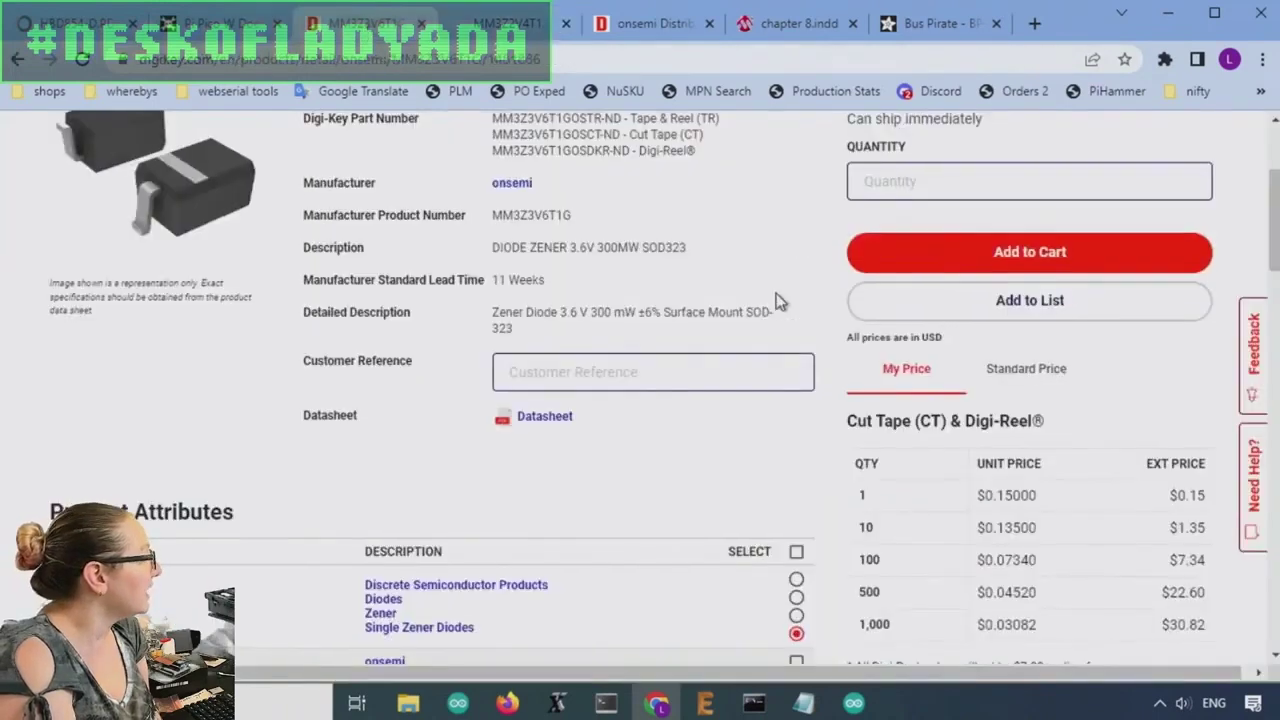
scroll(777, 295, "up", 3)
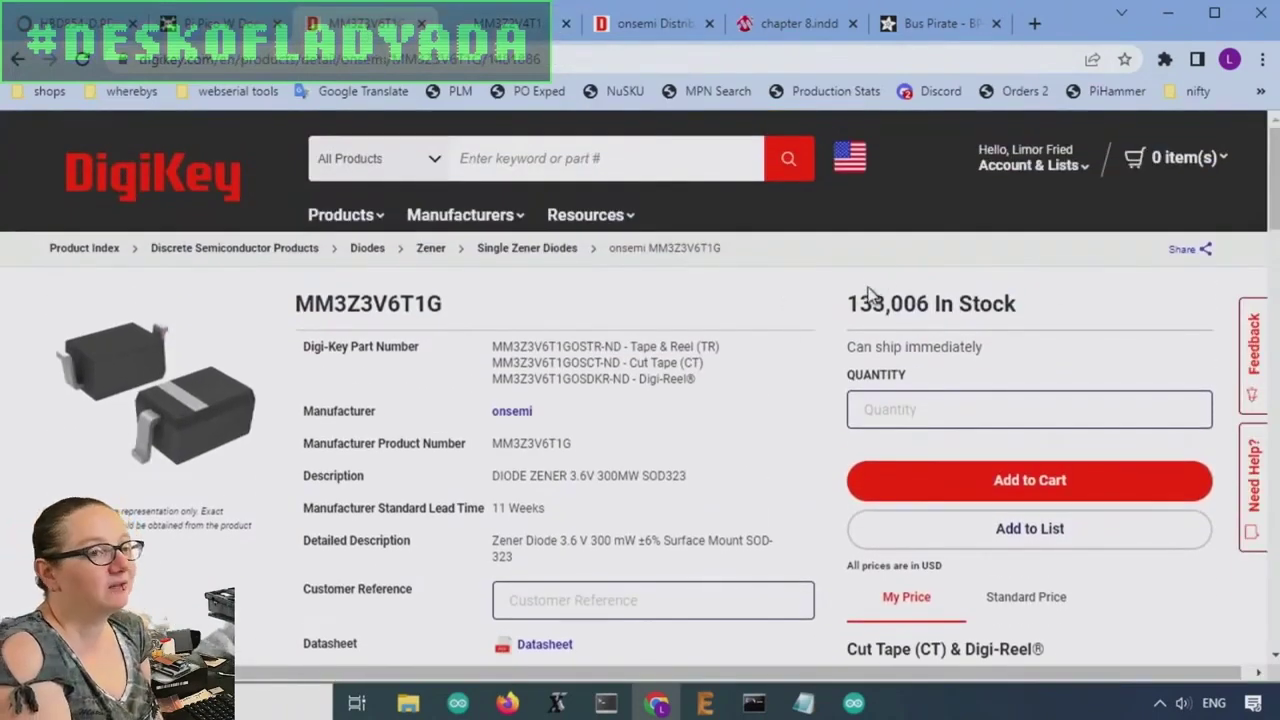